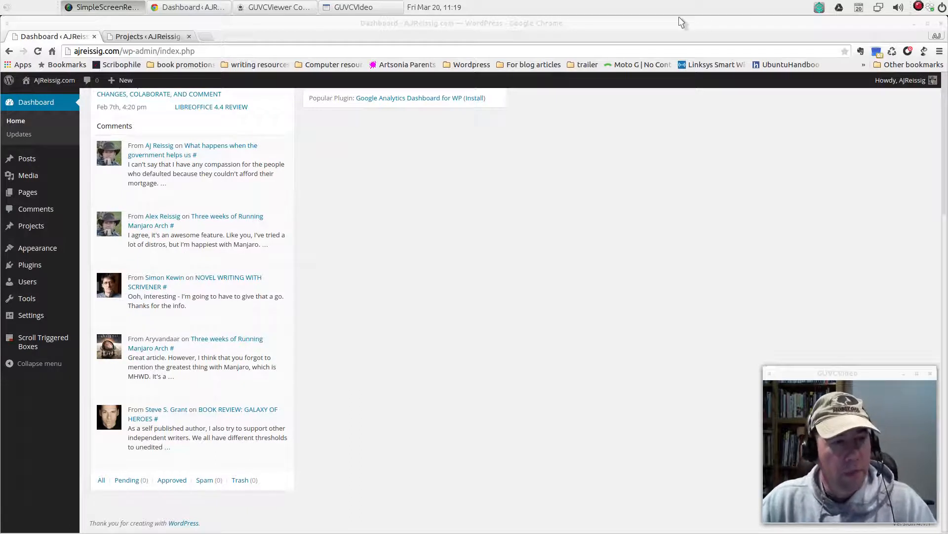
View the live Escape to Freedom project page and examine its cover image, book description and Buy on Amazon link
mouse_move(106, 180)
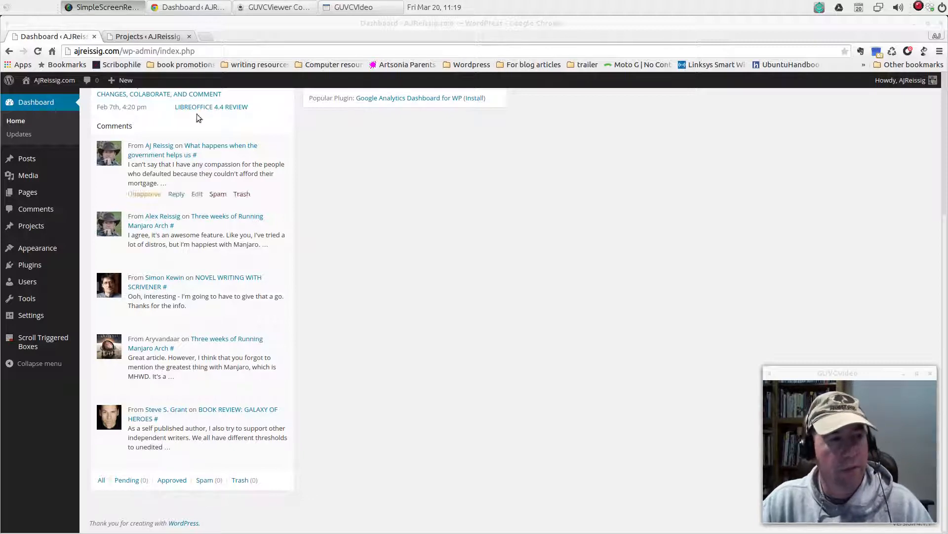
left_click(143, 37)
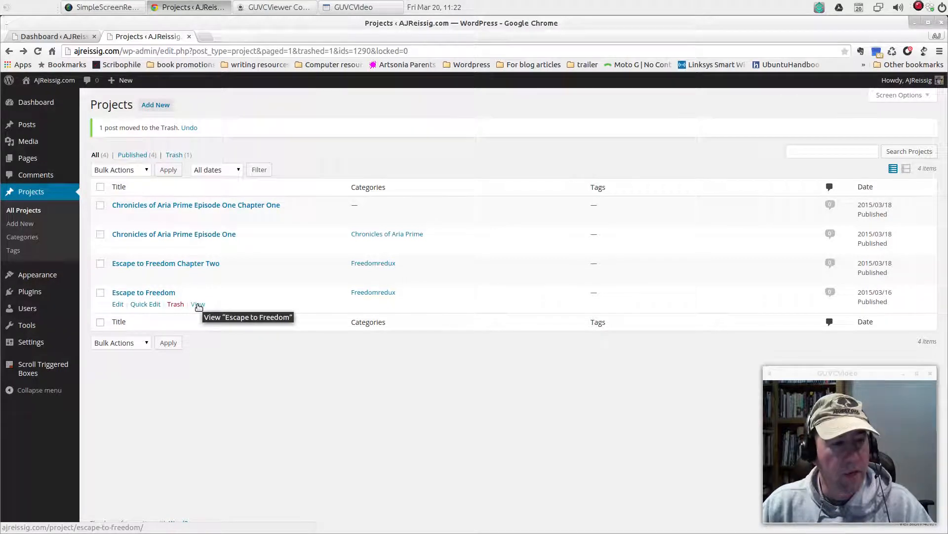
left_click(198, 304)
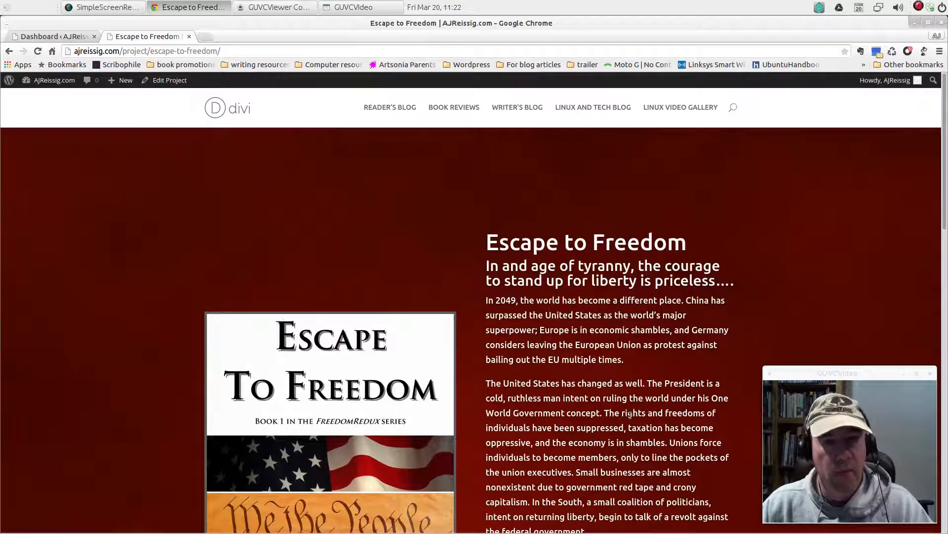
scroll(552, 289, "down", 3)
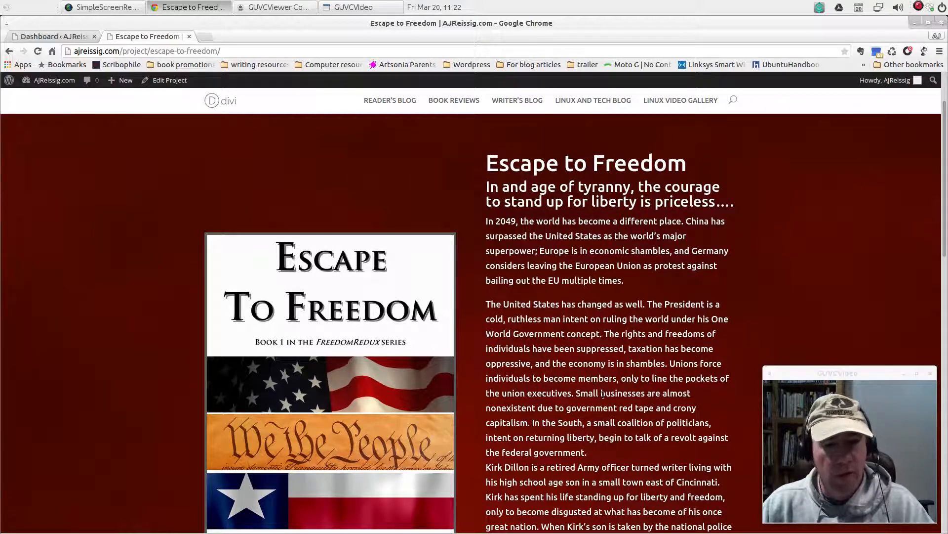
scroll(603, 394, "down", 3)
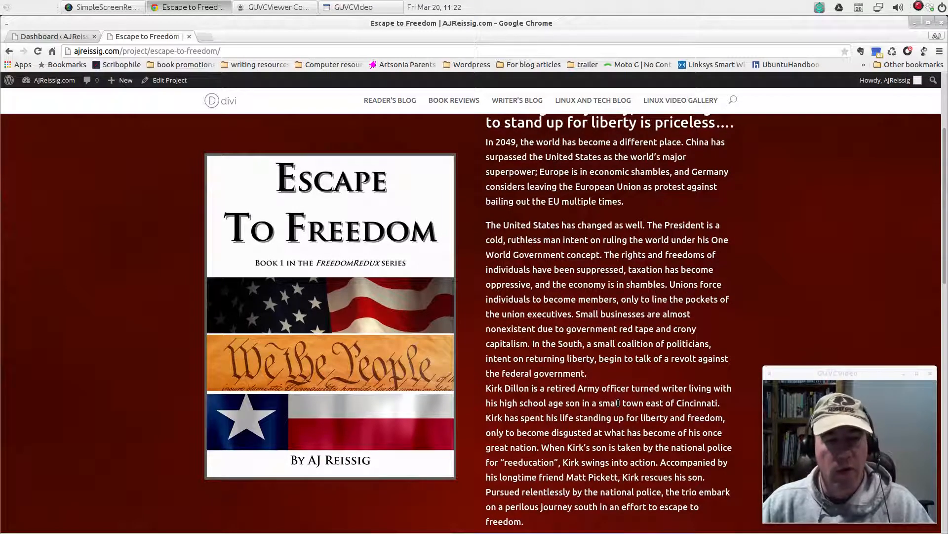
scroll(618, 403, "down", 3)
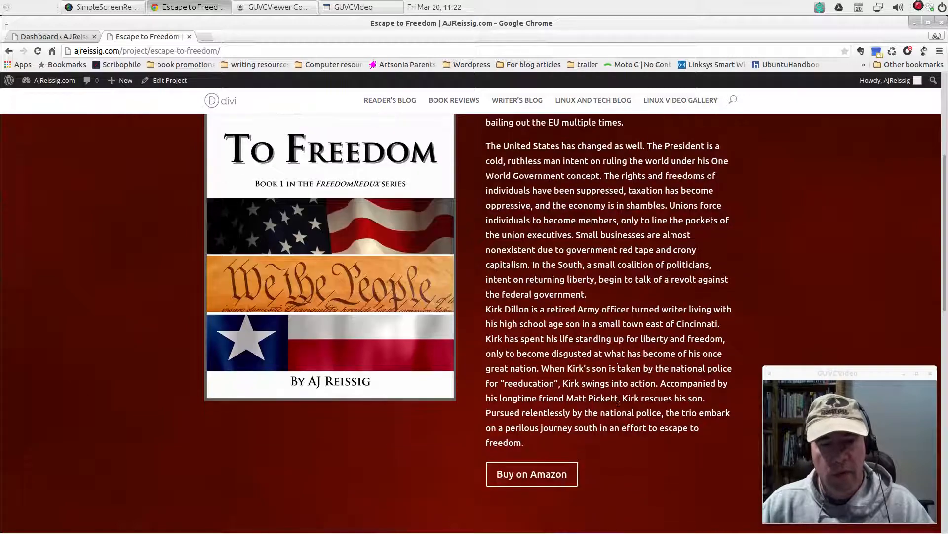
scroll(621, 395, "up", 9)
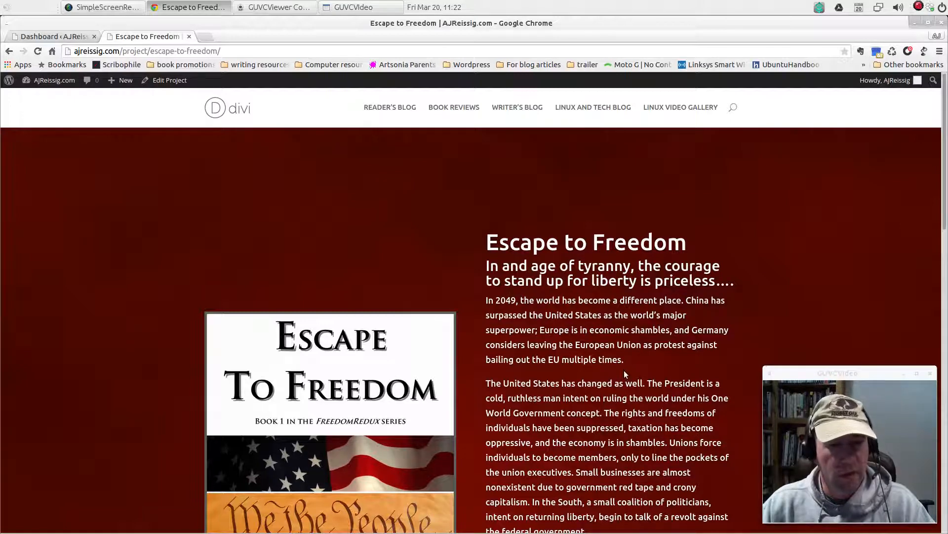
scroll(626, 374, "down", 3)
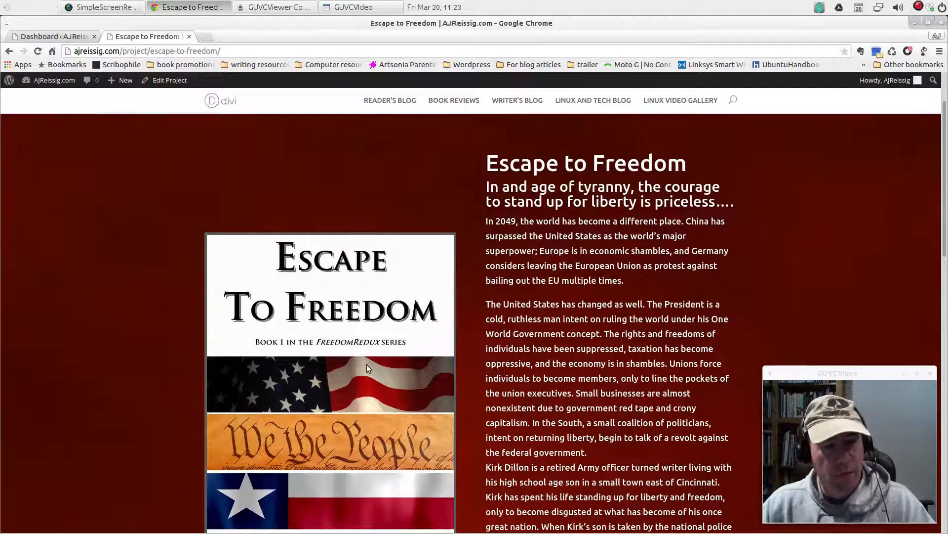
scroll(627, 358, "down", 8)
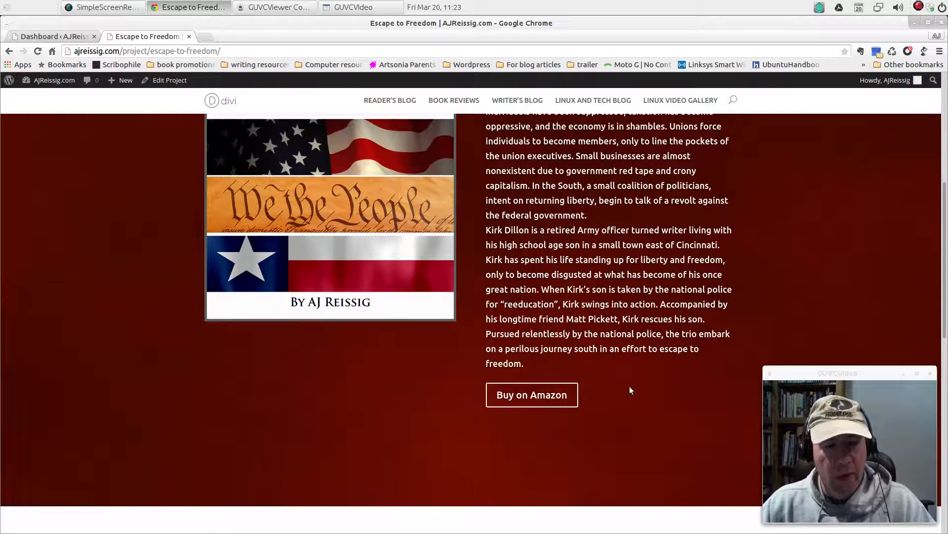
Open the Buy on Amazon link in a separate tab, check the book's listing and its formats, and close it
right_click(515, 397)
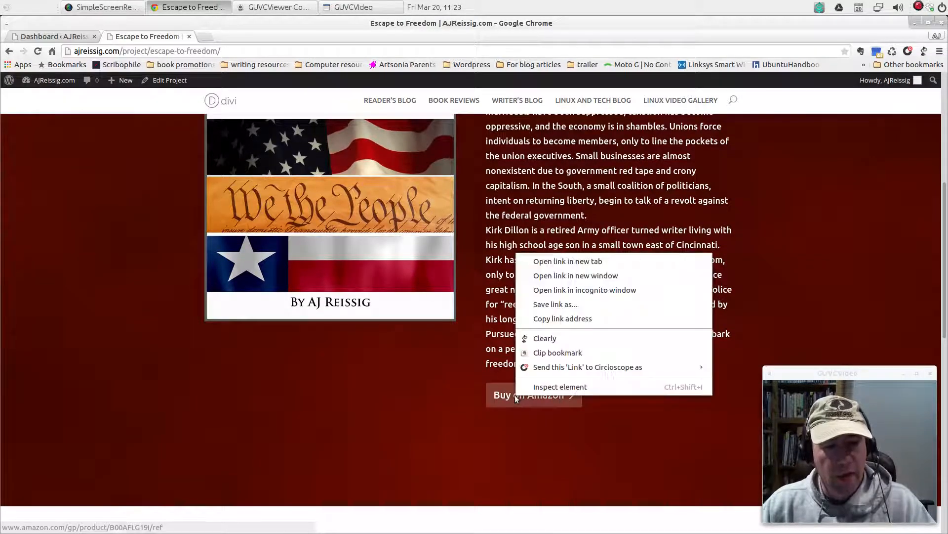
left_click(595, 262)
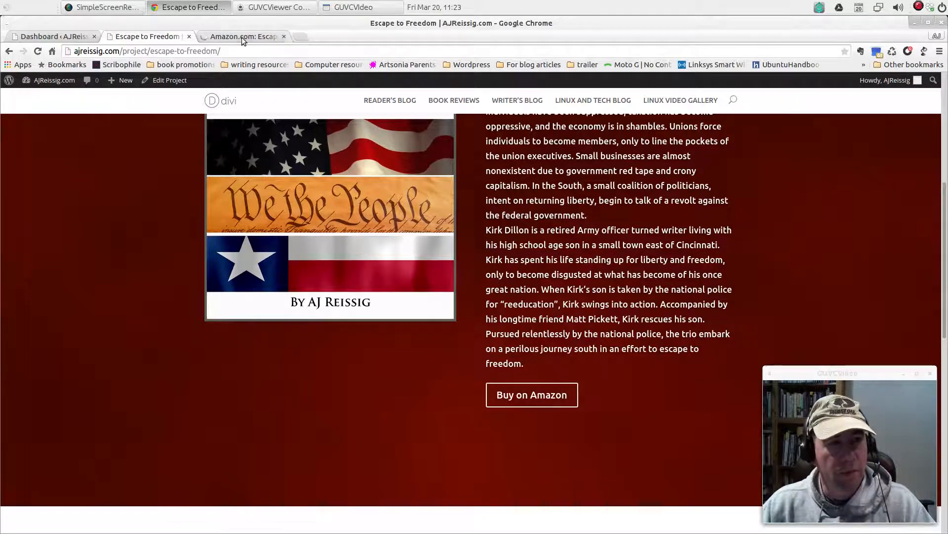
left_click(245, 38)
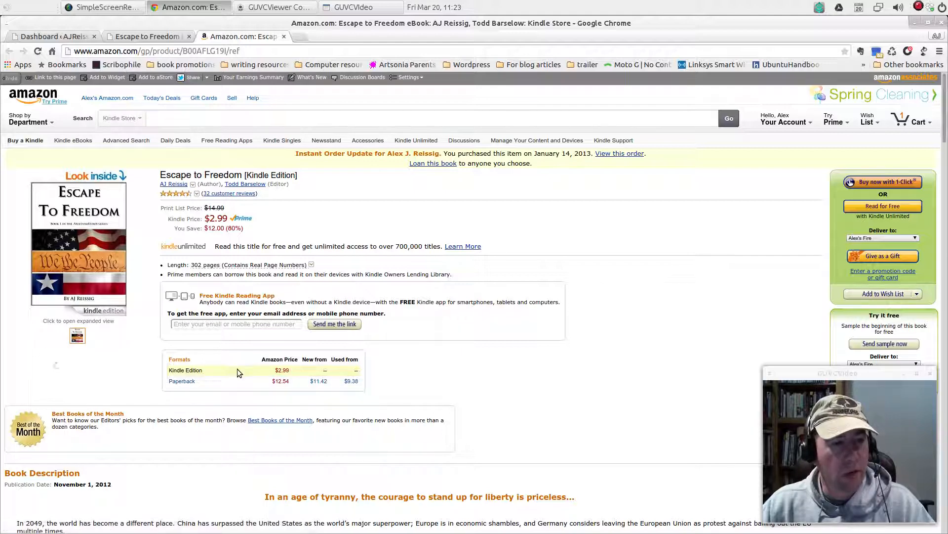
mouse_move(223, 381)
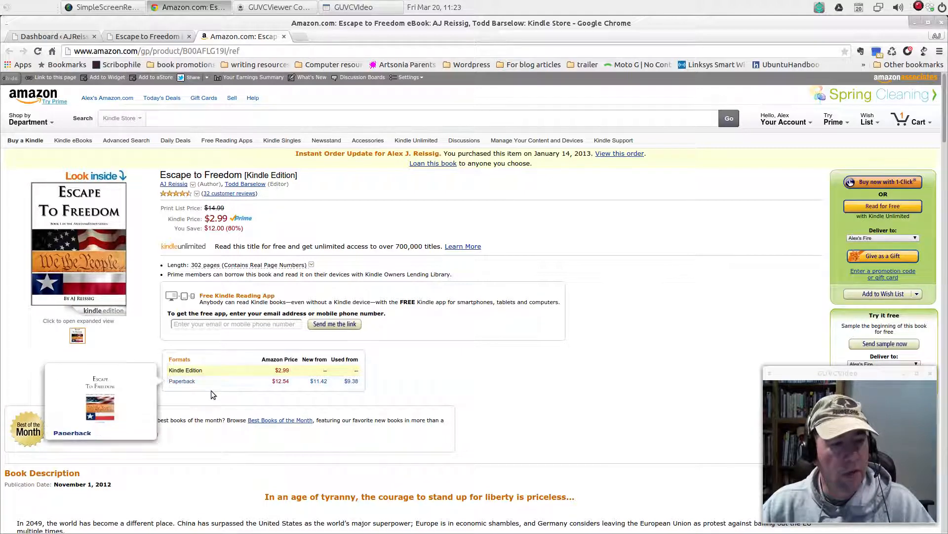
left_click(283, 37)
Examine the project page's testimonials and the linked sample chapter two, and return to the Projects list
scroll(406, 413, "down", 3)
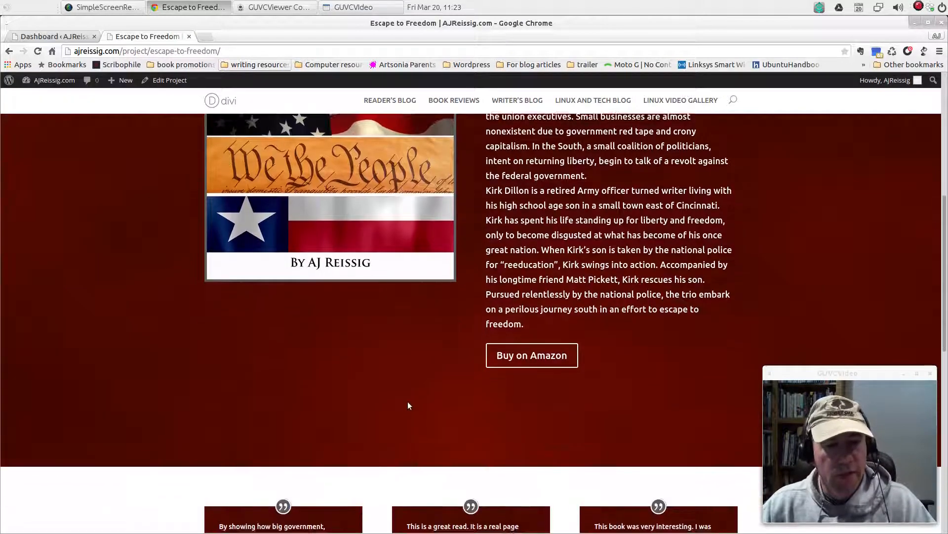
scroll(412, 339, "down", 9)
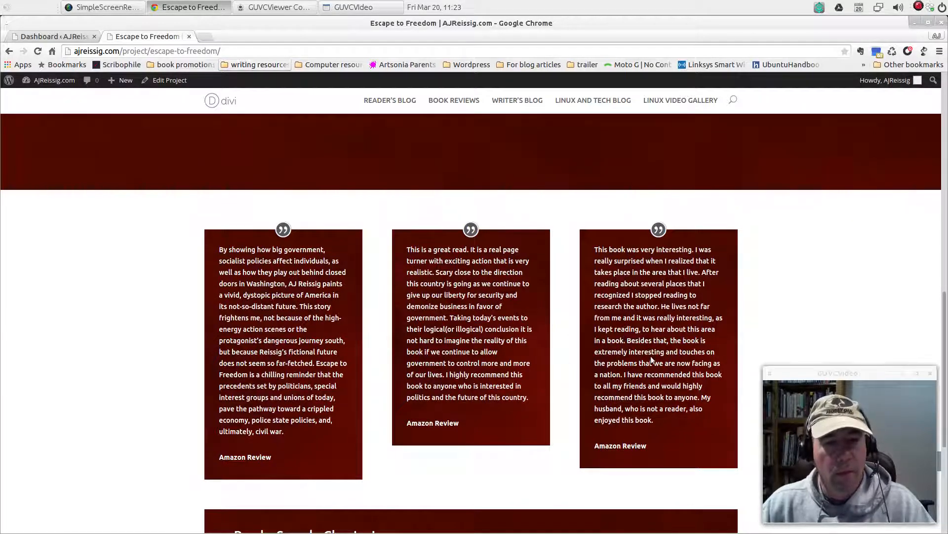
scroll(354, 337, "down", 5)
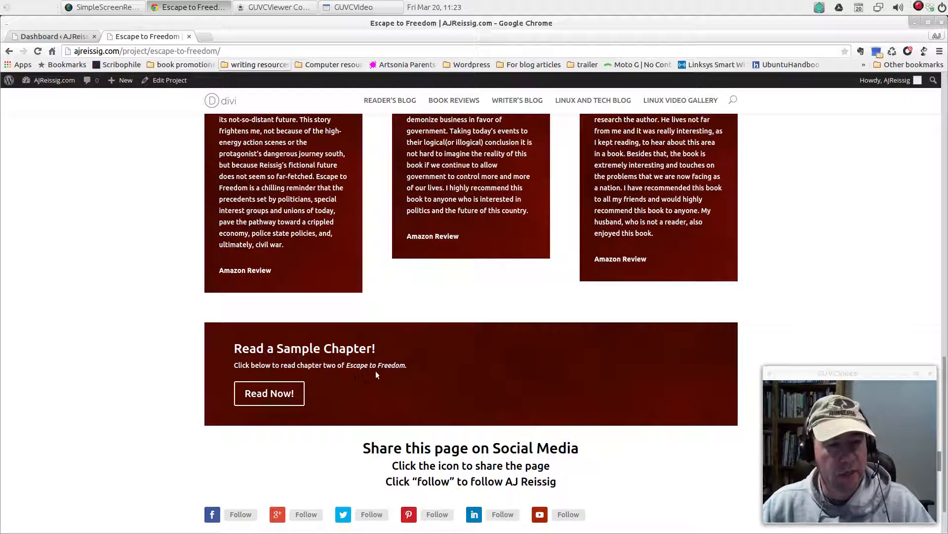
left_click(274, 400)
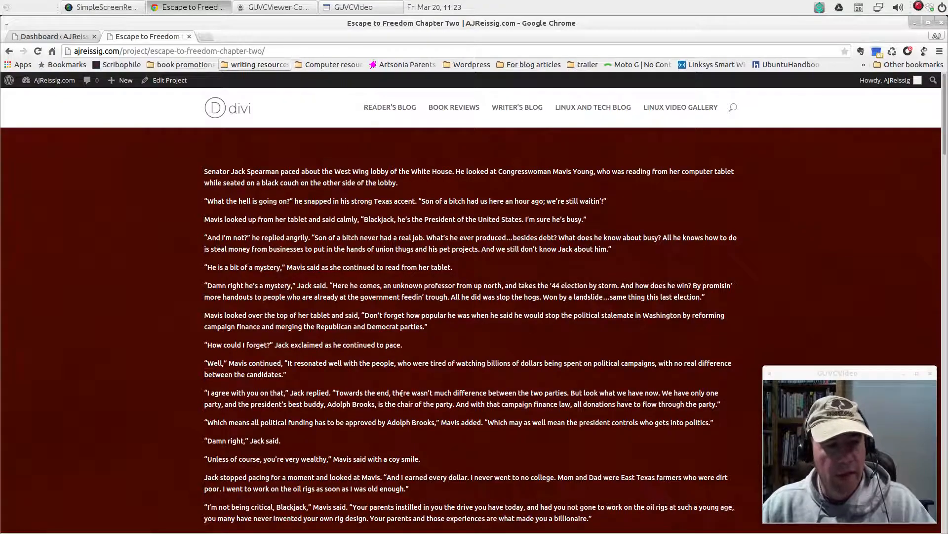
scroll(437, 396, "down", 15)
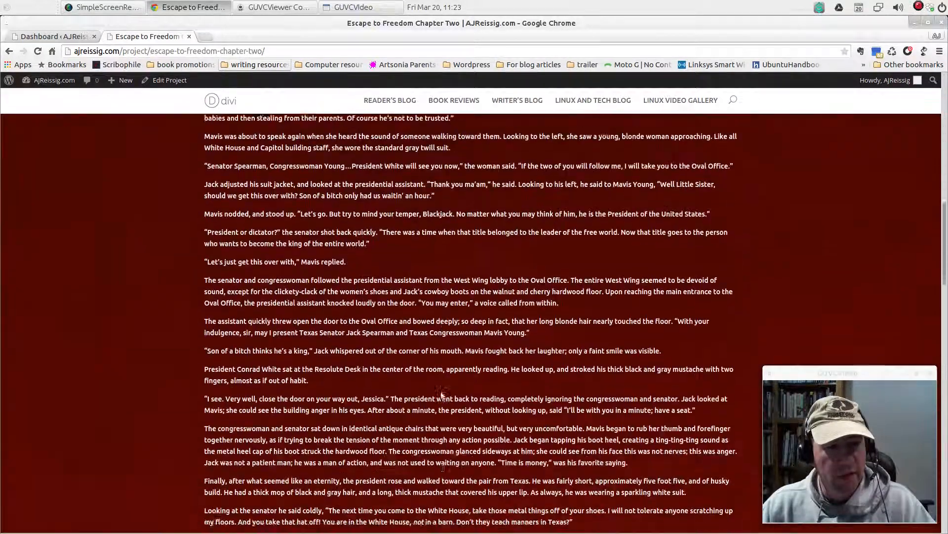
scroll(441, 393, "down", 2)
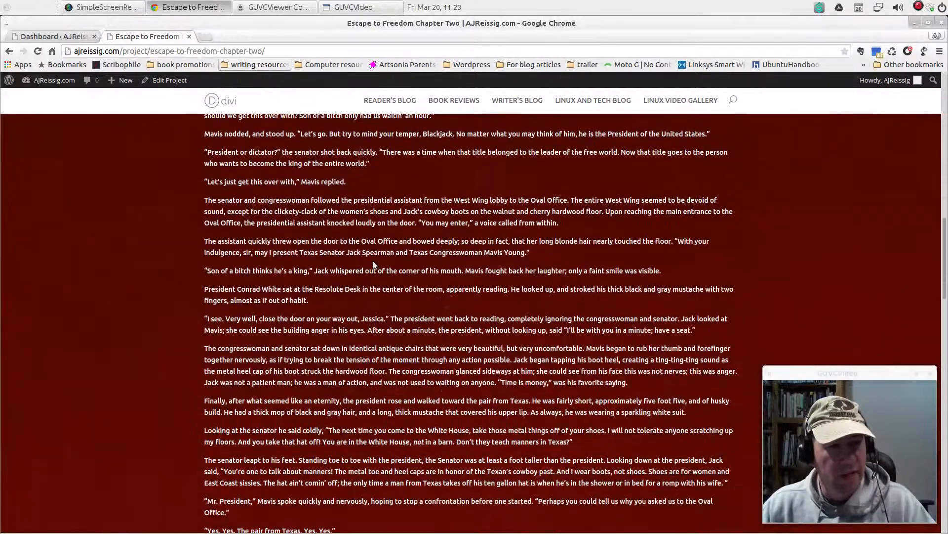
left_click(10, 51)
left_click(10, 51)
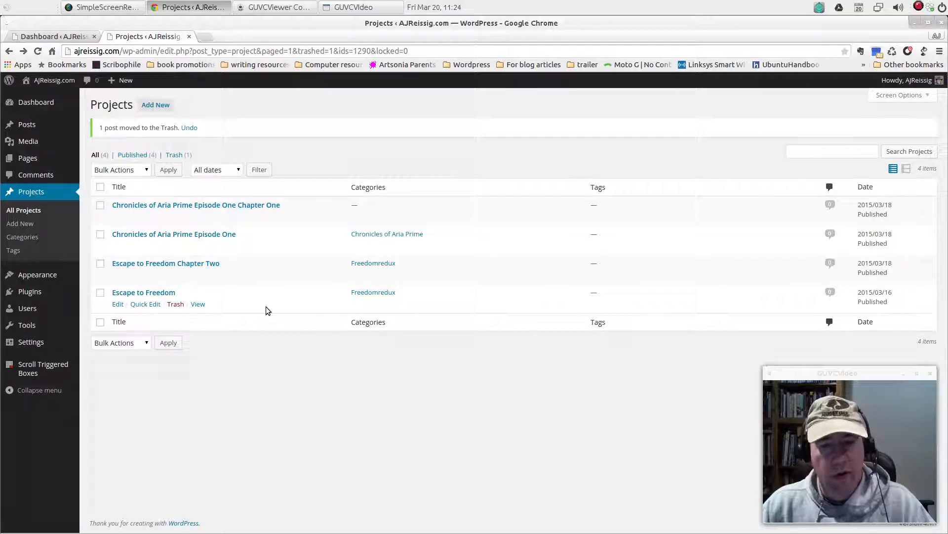
Add a new project titled "Escape version 2" and switch it to the Page Builder
left_click(163, 106)
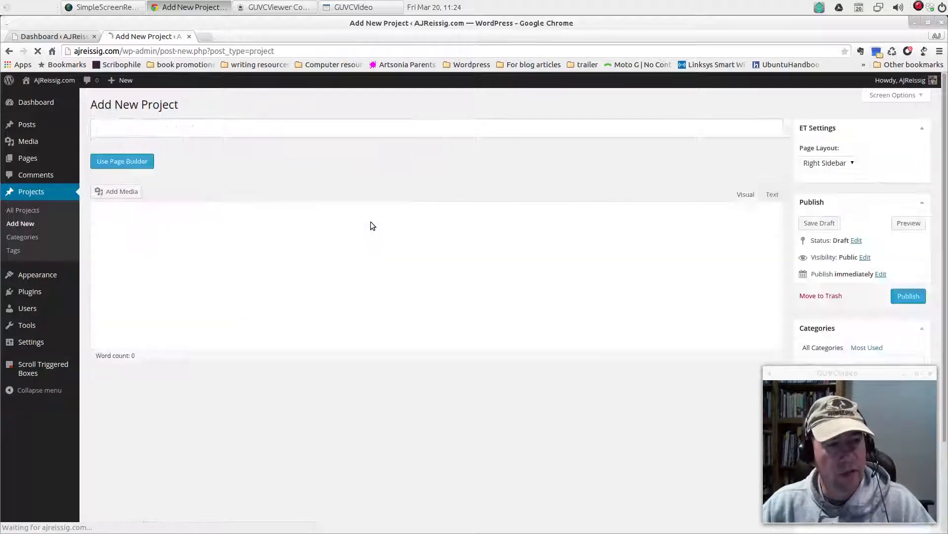
left_click(173, 128)
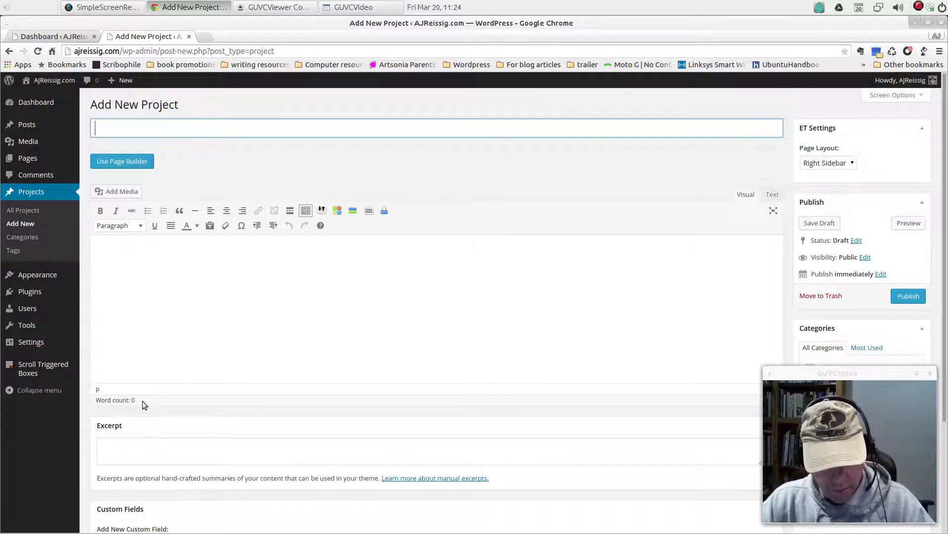
type("Escape")
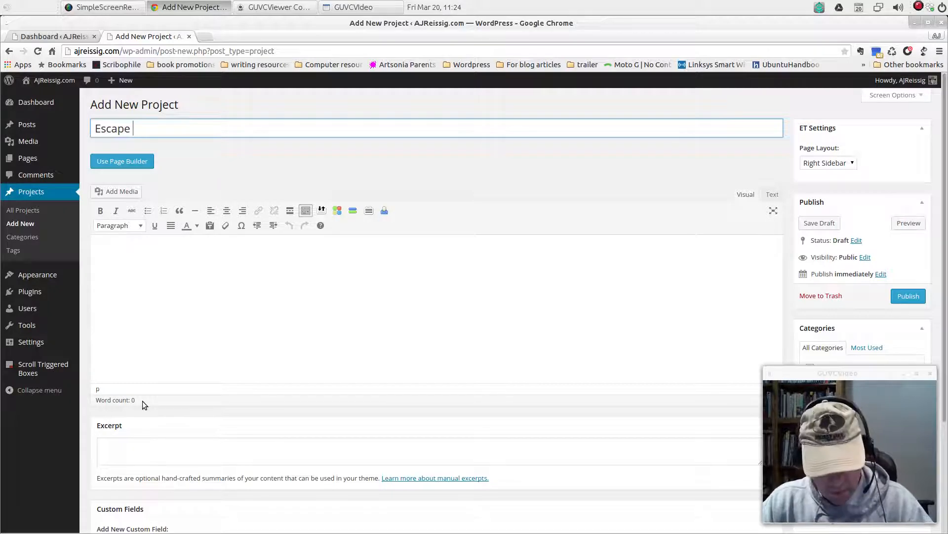
type(" version")
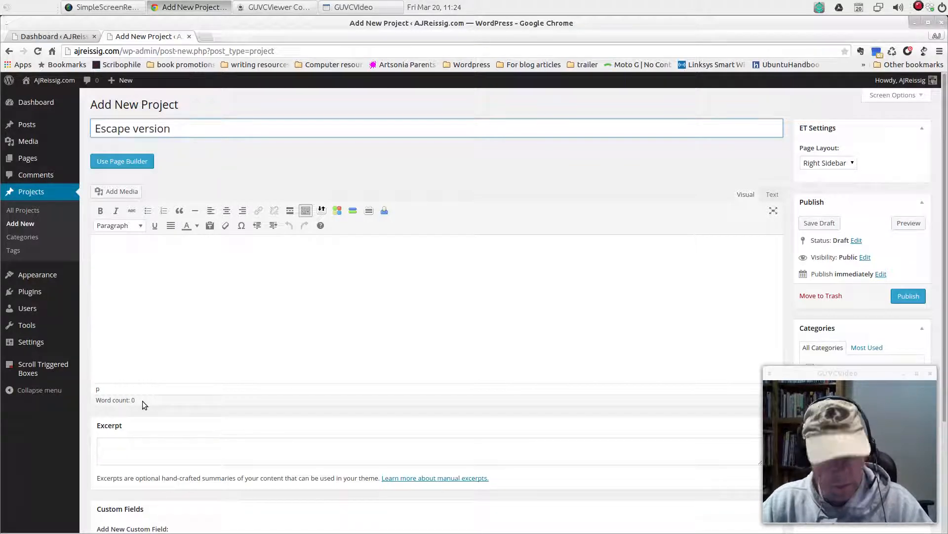
type(" 2")
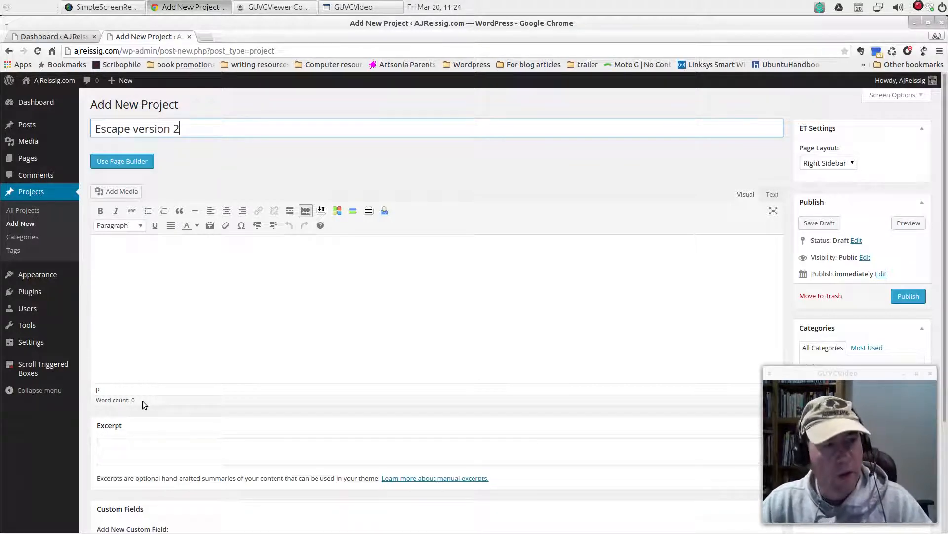
left_click(133, 162)
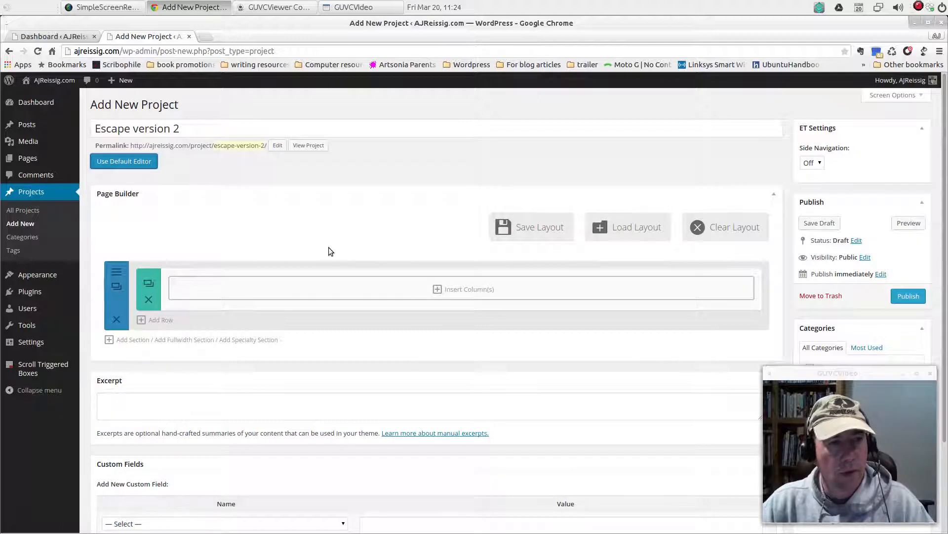
Open the existing Escape to Freedom project for editing in the Dashboard tab and examine its Page Builder layout
left_click(45, 38)
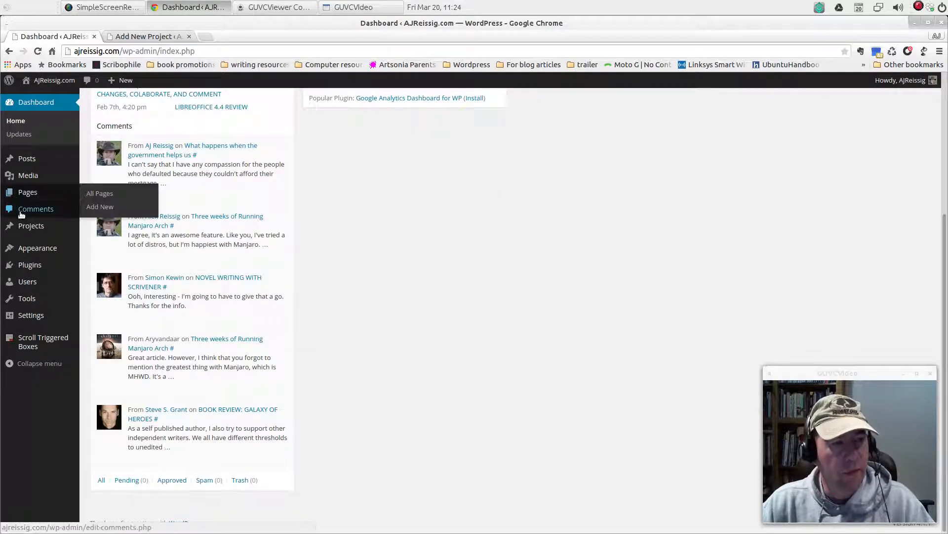
mouse_move(51, 225)
left_click(101, 227)
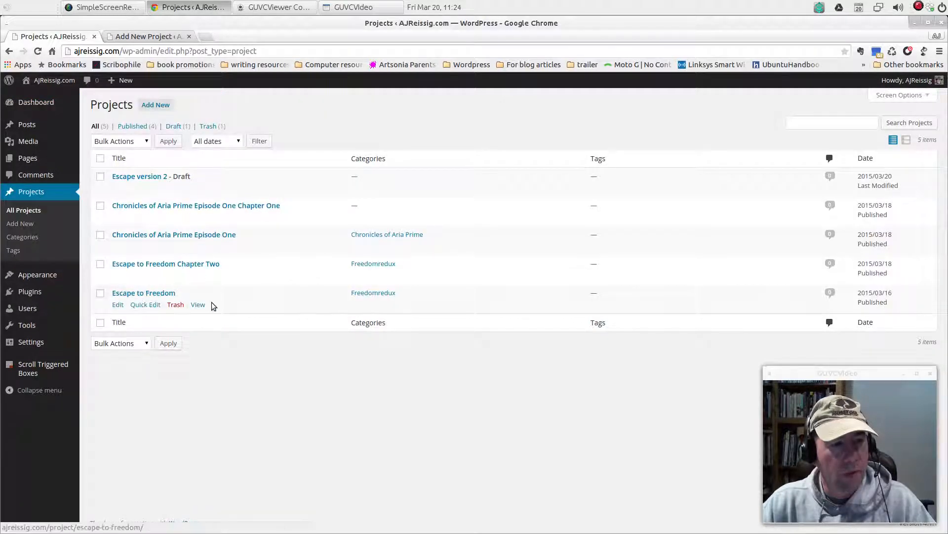
left_click(117, 305)
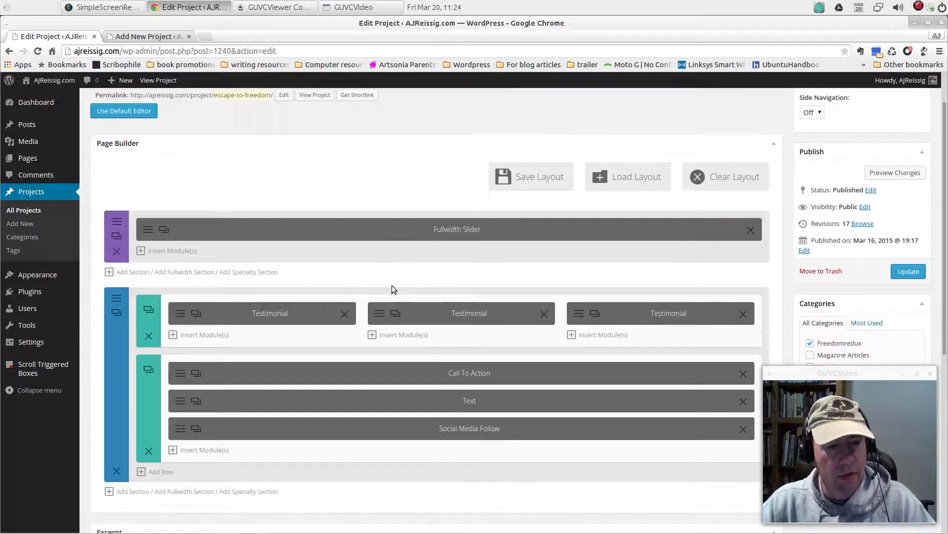
scroll(392, 285, "down", 5)
scroll(391, 287, "up", 3)
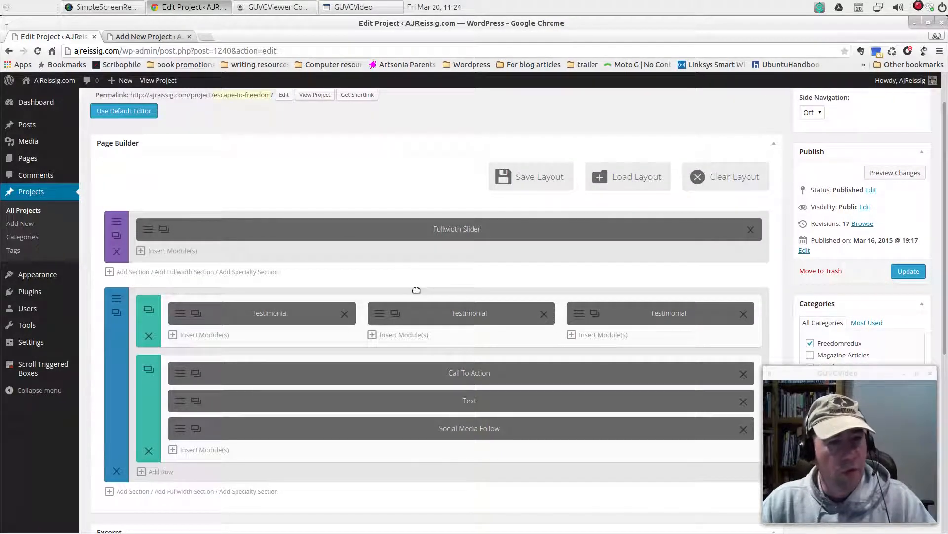
In the Escape version 2 project, add a fullwidth section above the standard section and insert a Fullwidth Slider module in it
left_click(161, 42)
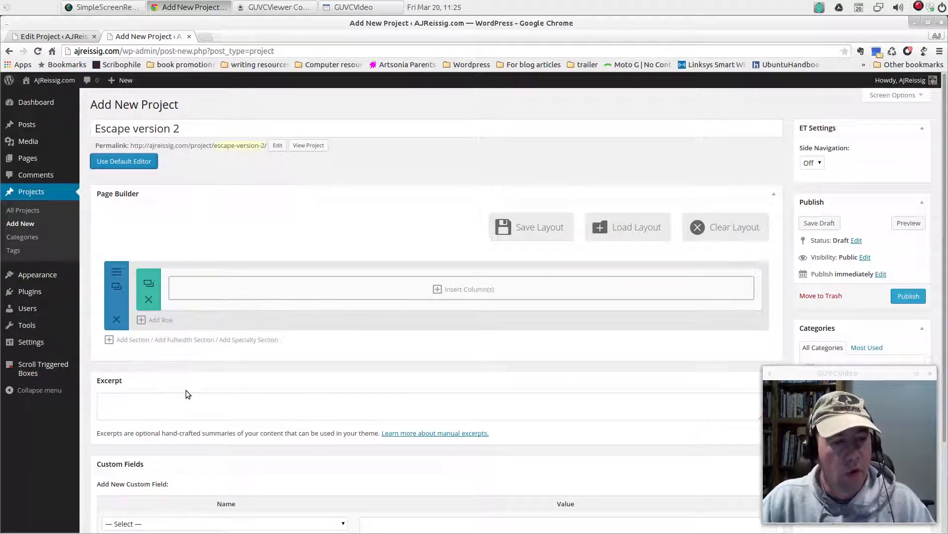
left_click(188, 340)
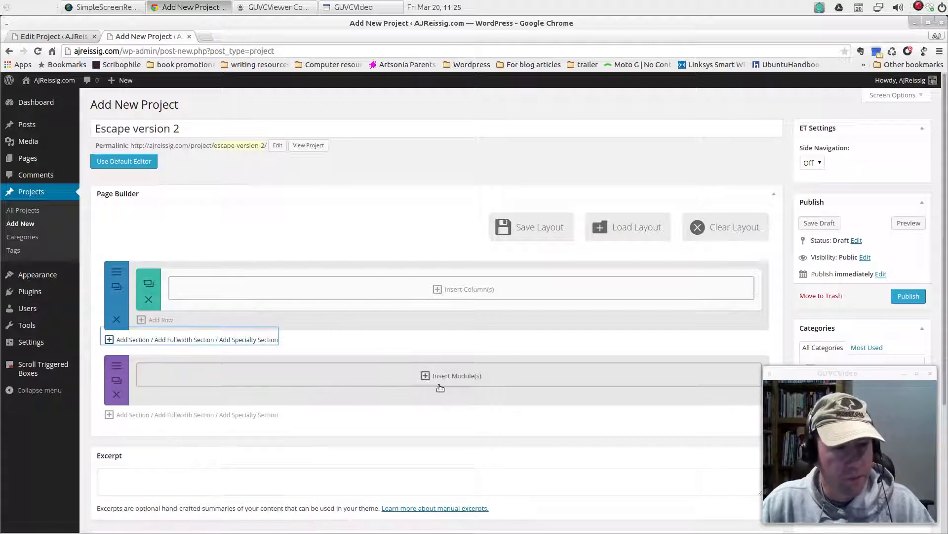
left_click_drag(390, 399, 395, 330)
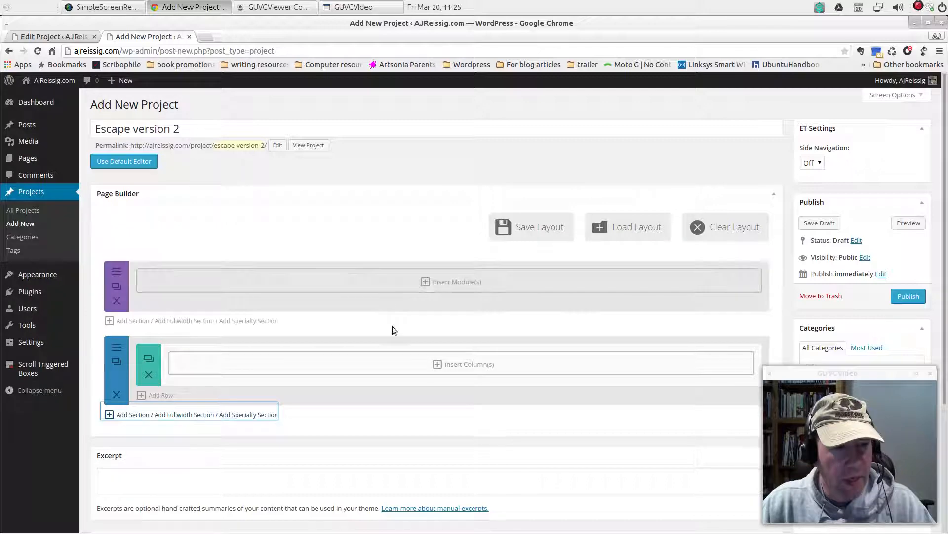
left_click(467, 282)
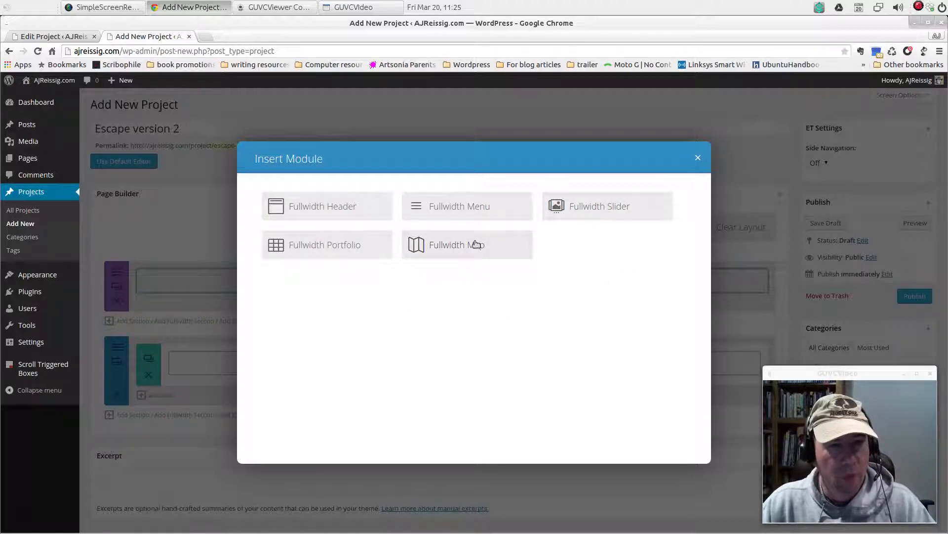
left_click(577, 206)
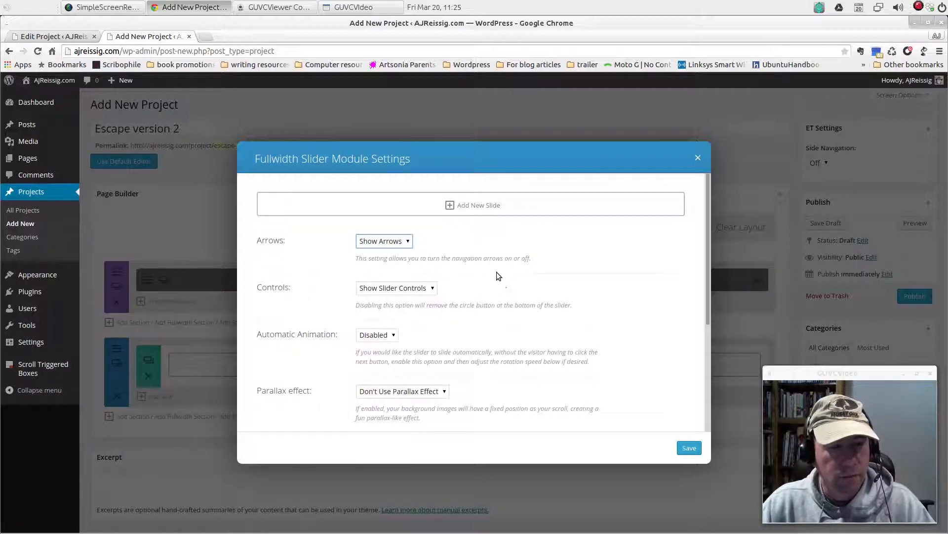
Add a slide to the new Fullwidth Slider and copy the heading "Escape to Freedom" into it from the existing project's slide
left_click(483, 208)
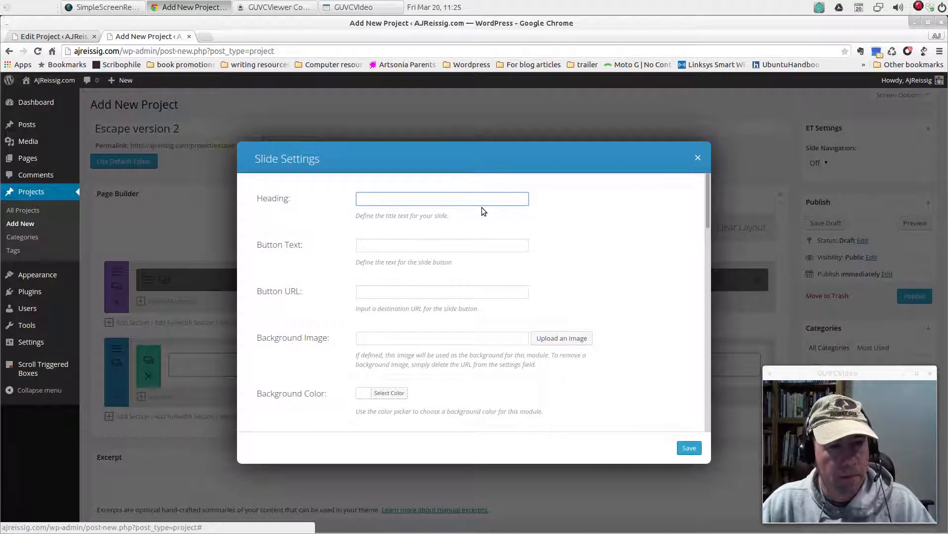
left_click(68, 36)
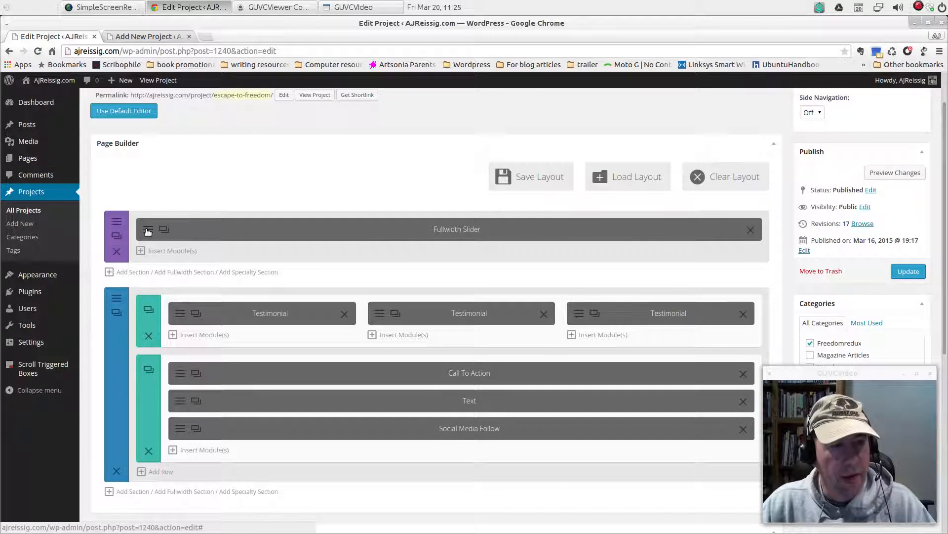
left_click(147, 230)
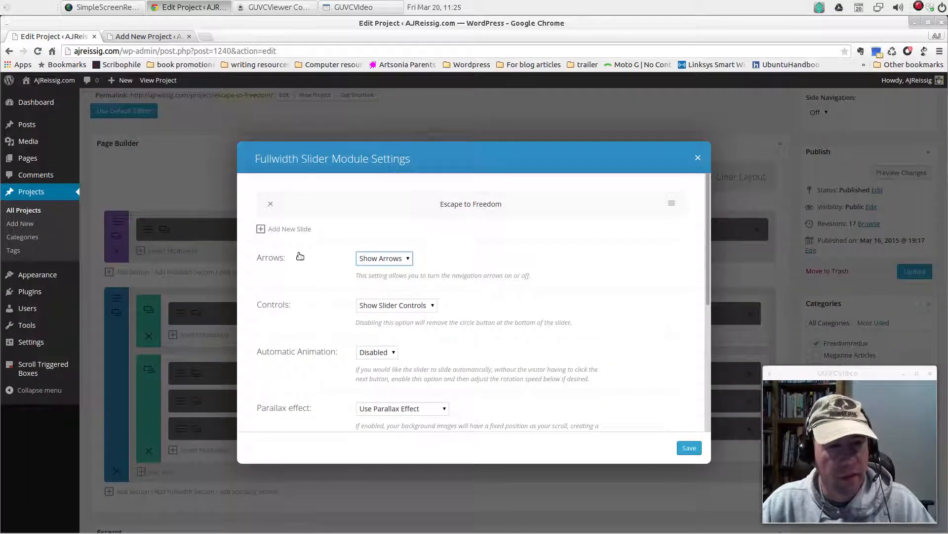
left_click(672, 204)
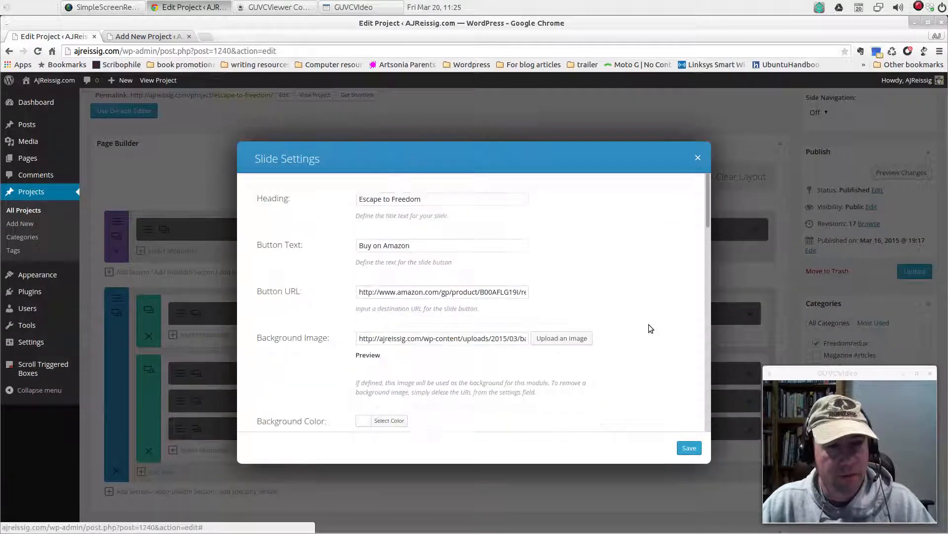
left_click_drag(437, 202, 359, 201)
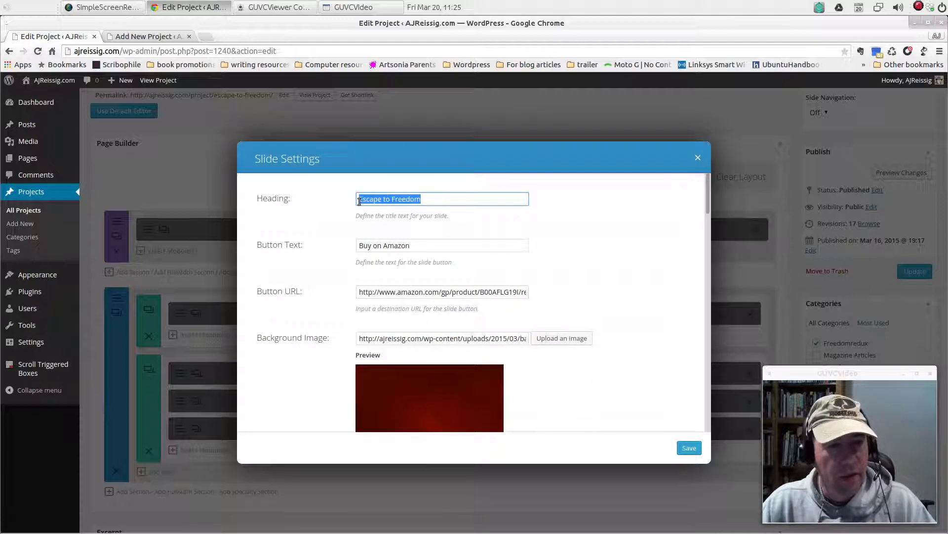
right_click(372, 201)
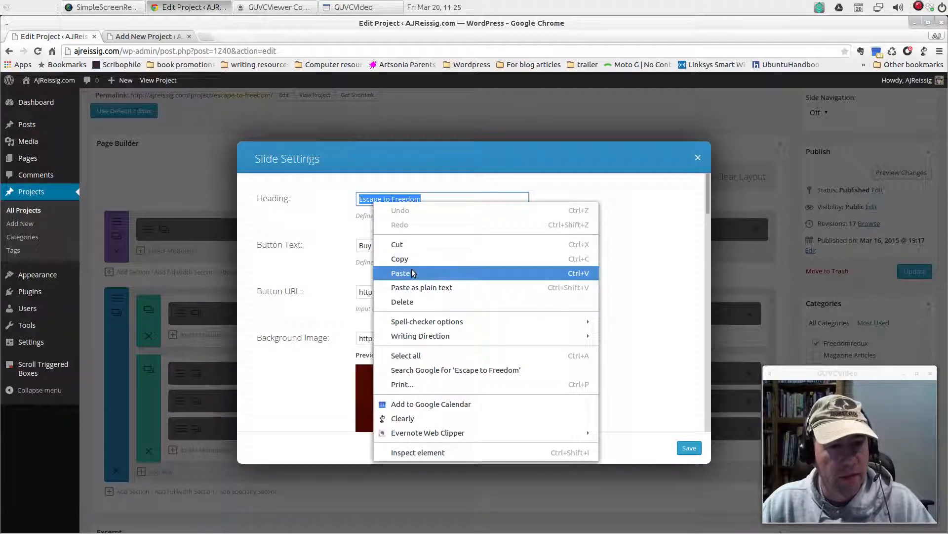
left_click(400, 259)
left_click(169, 39)
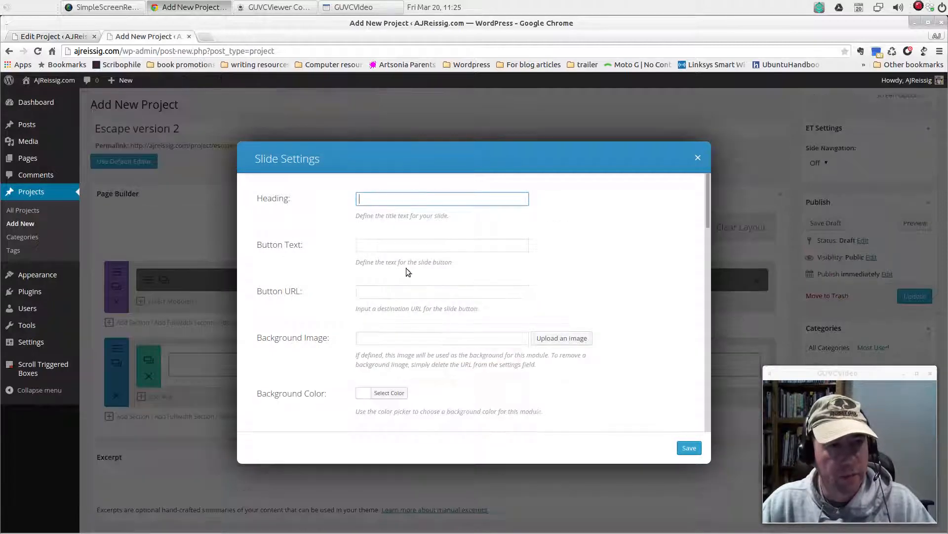
right_click(397, 199)
left_click(424, 271)
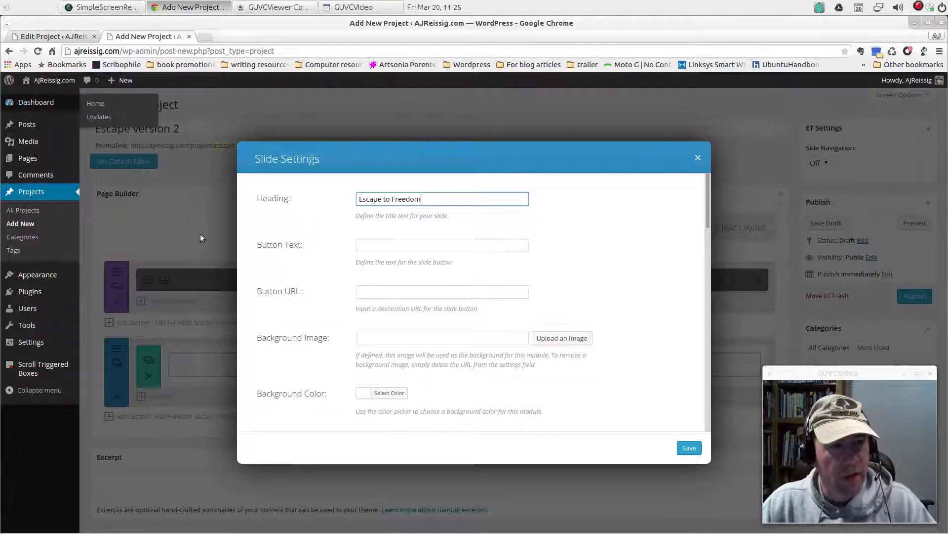
Set the new slide's button text to "Buy on Amazon"
left_click(378, 246)
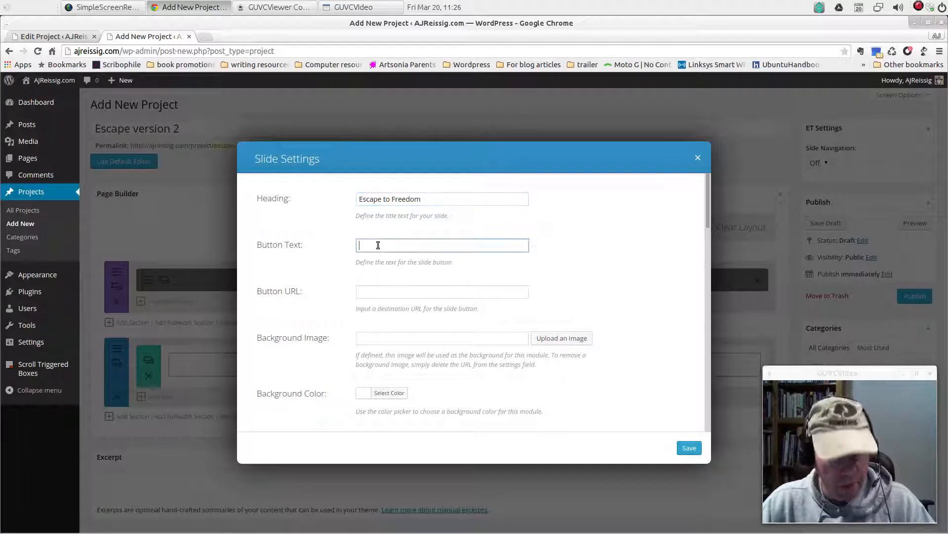
type("Buy")
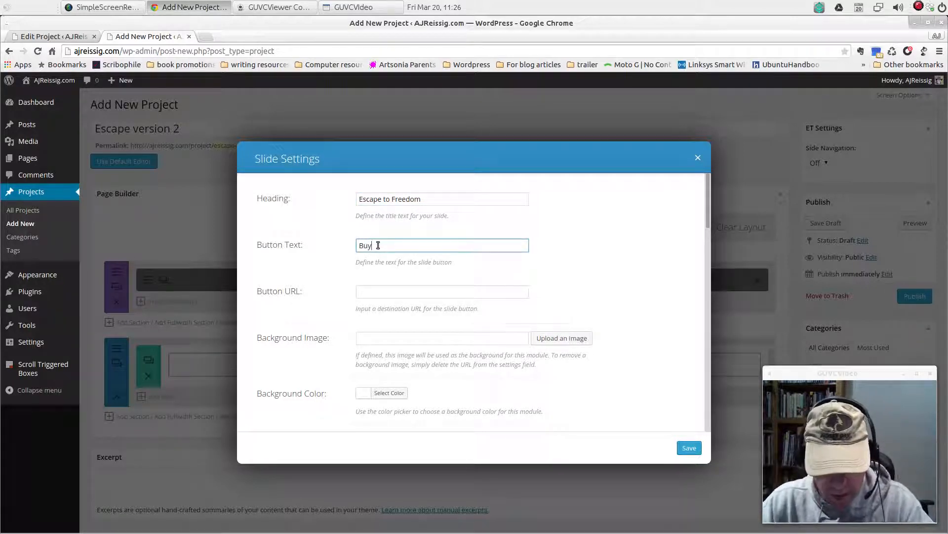
type(" on Ama")
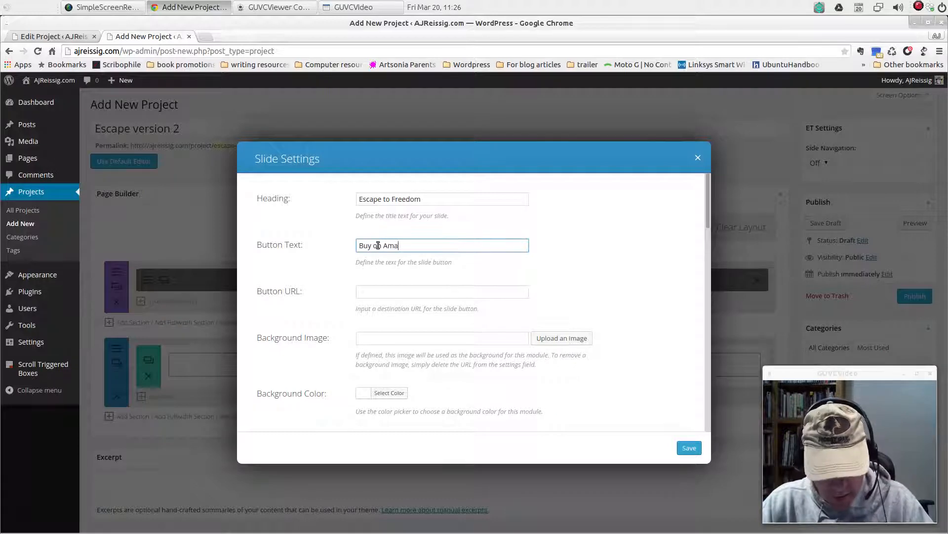
type("zon")
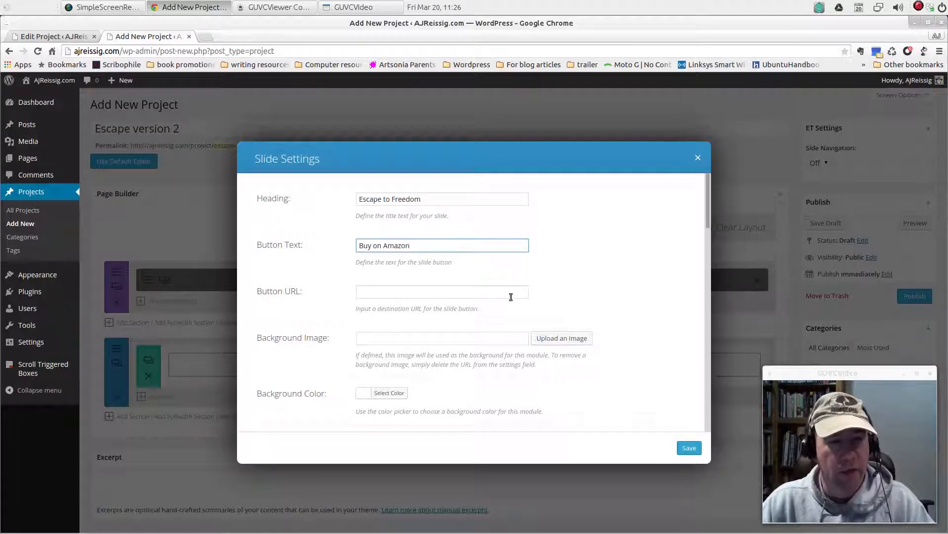
Copy the Amazon product link from the existing project's slide into the new slide's Button URL
left_click(452, 293)
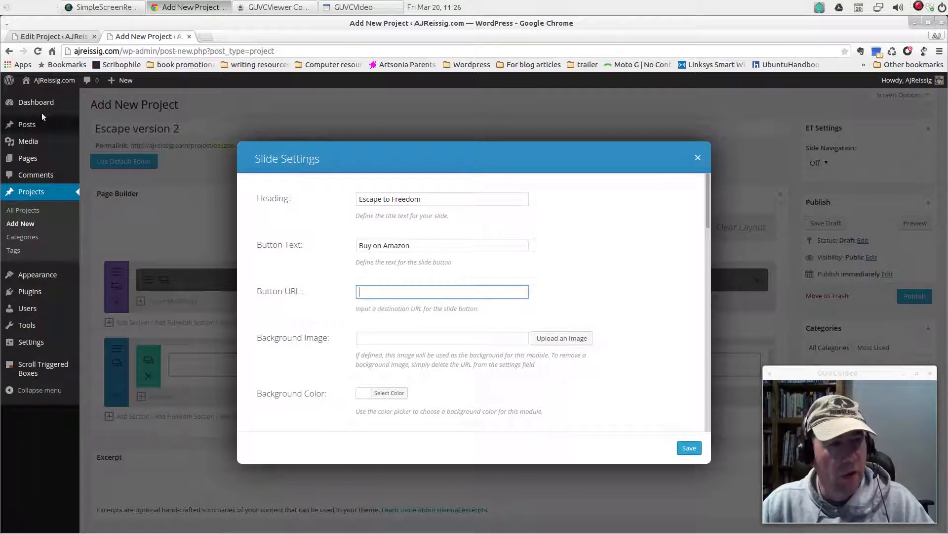
left_click(65, 39)
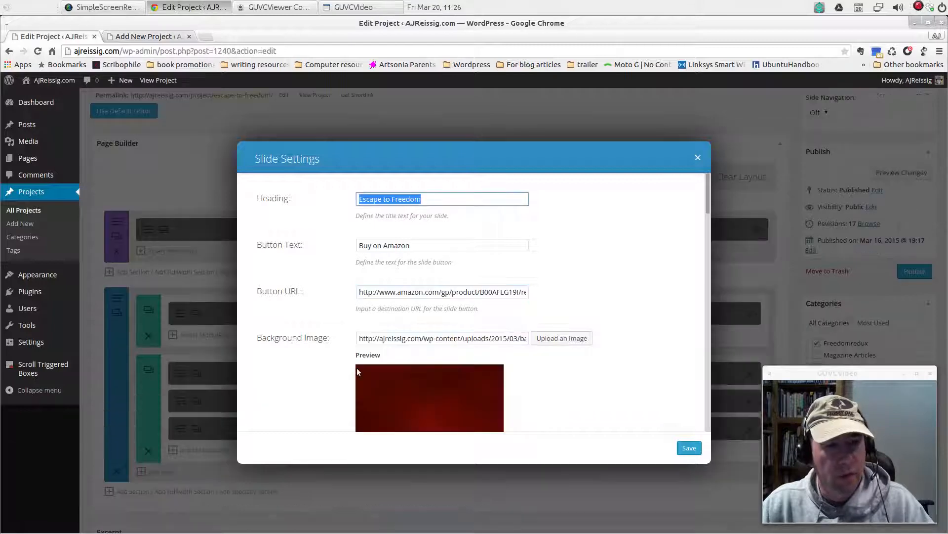
left_click_drag(360, 292, 559, 295)
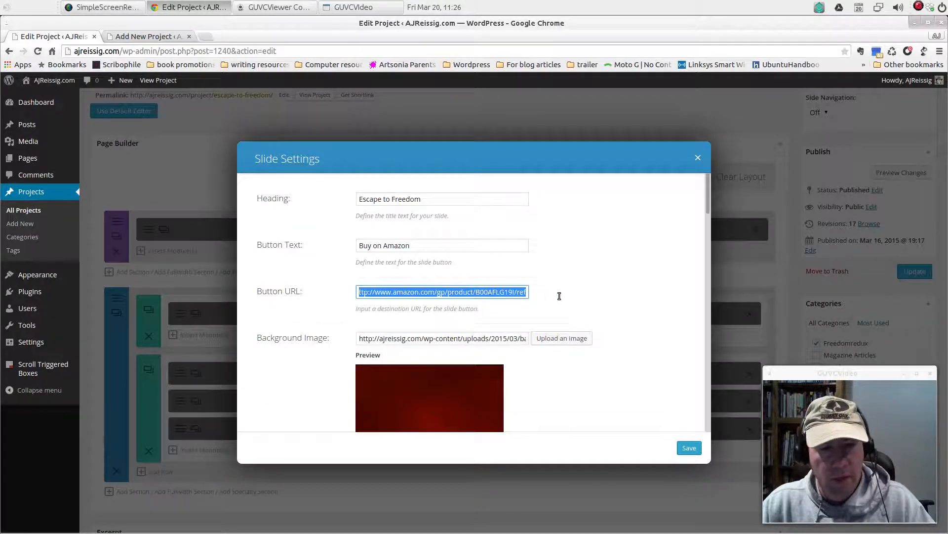
right_click(468, 295)
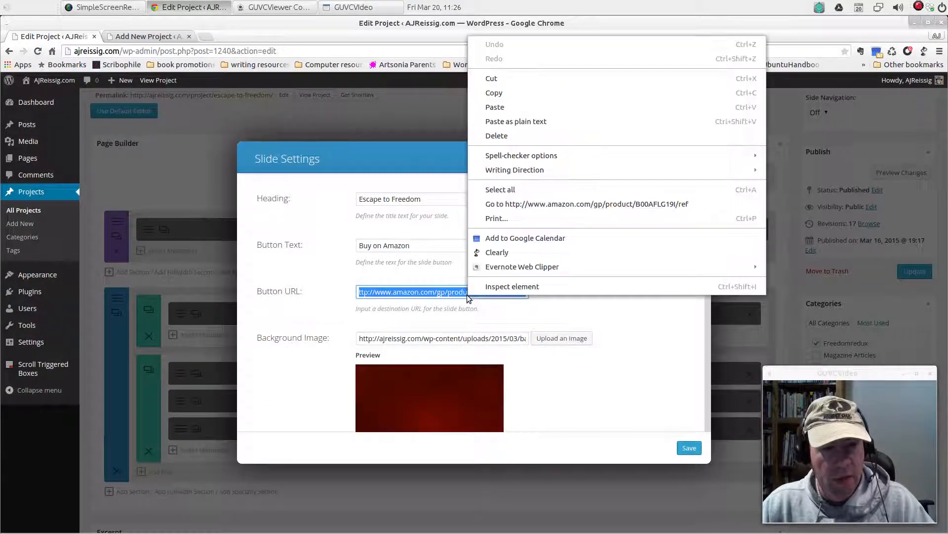
left_click(507, 94)
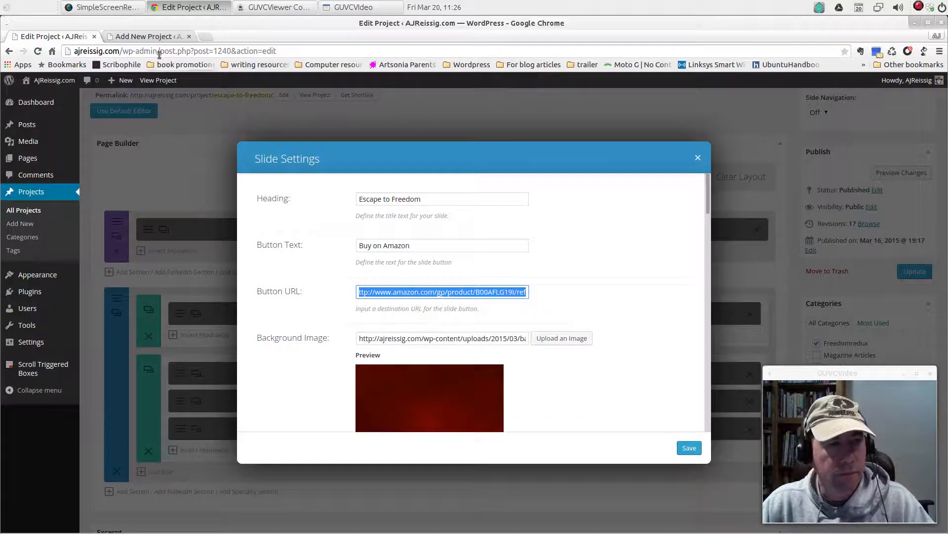
left_click(136, 40)
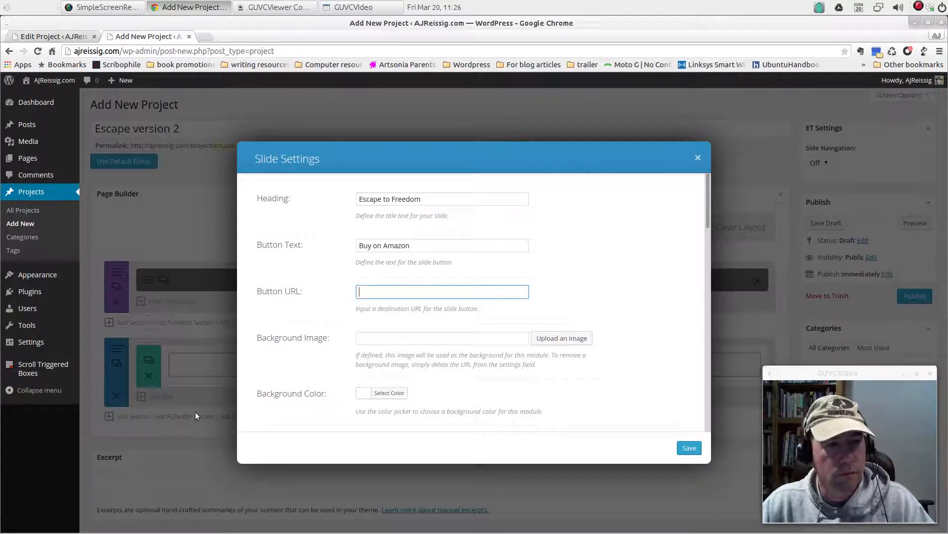
right_click(386, 292)
left_click(440, 366)
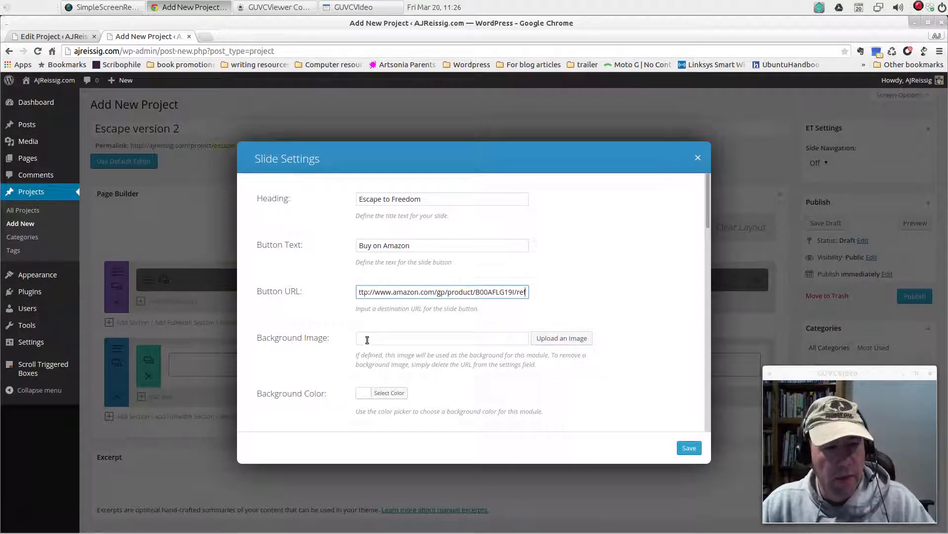
Set the red background_swirl.jpg from the Media Library as the new slide's background image
left_click(561, 340)
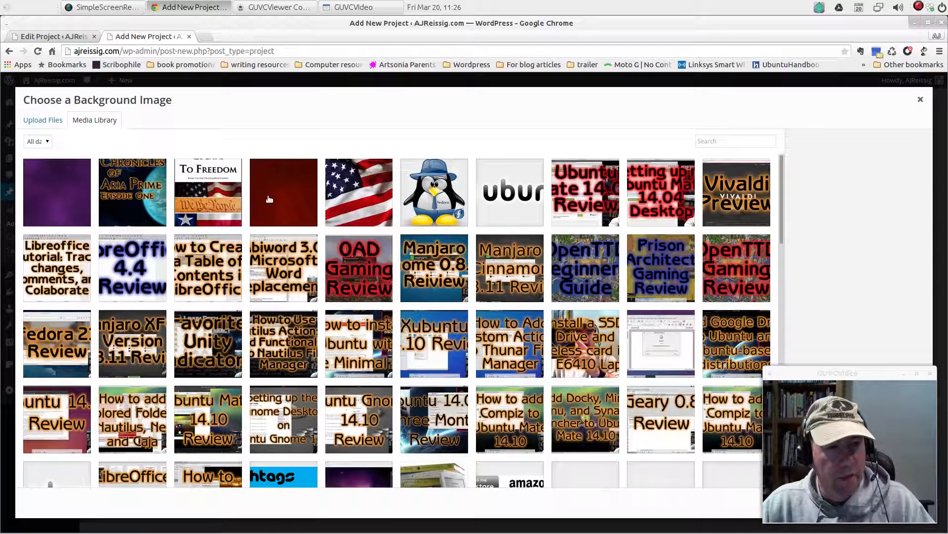
left_click(291, 202)
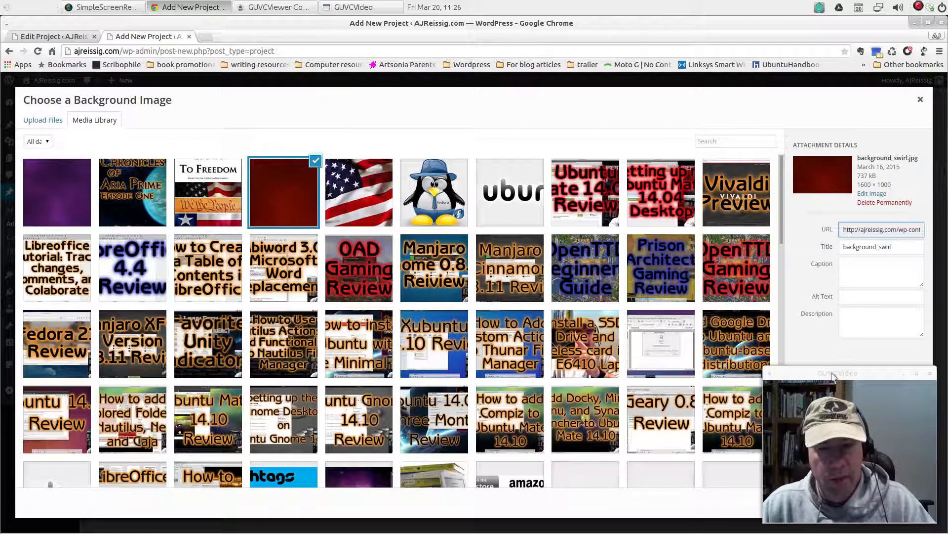
left_click_drag(833, 376, 599, 356)
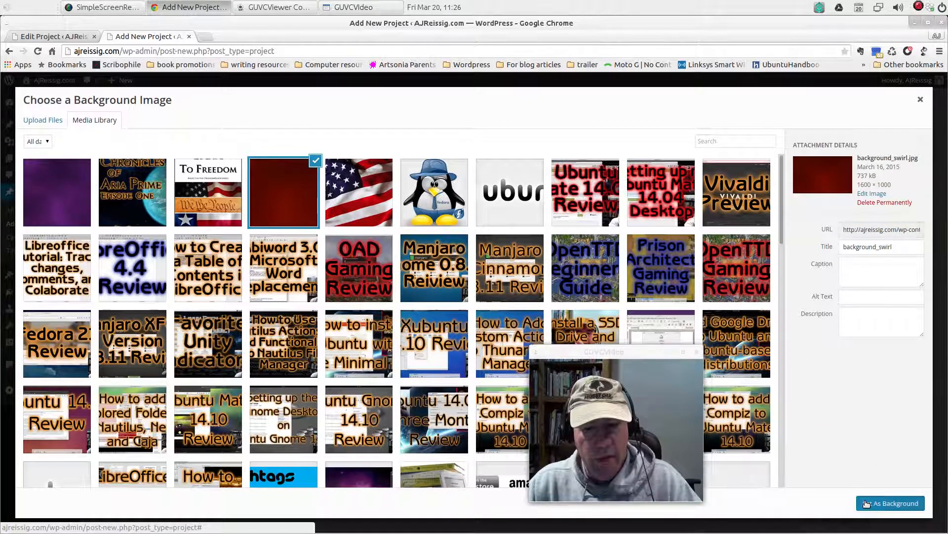
left_click(867, 503)
left_click_drag(613, 354, 835, 377)
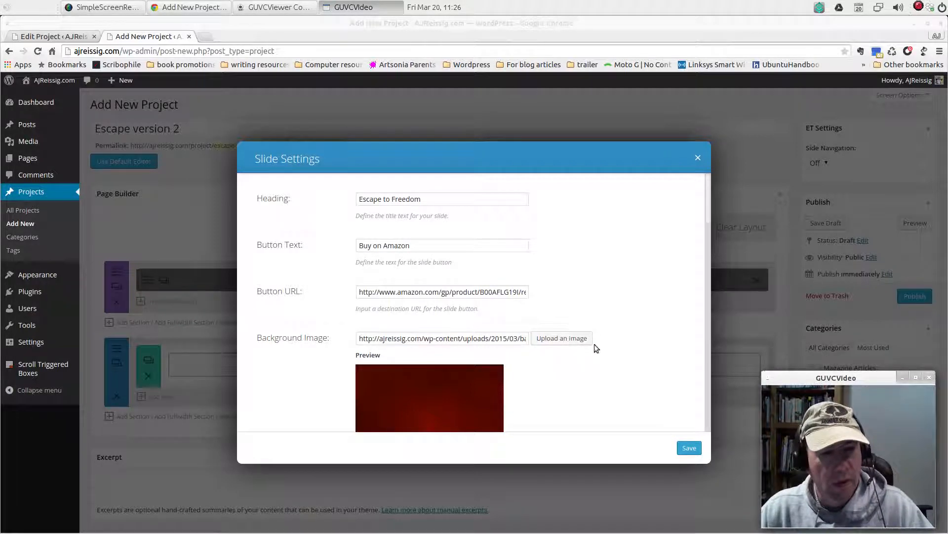
scroll(639, 337, "down", 5)
scroll(637, 336, "down", 4)
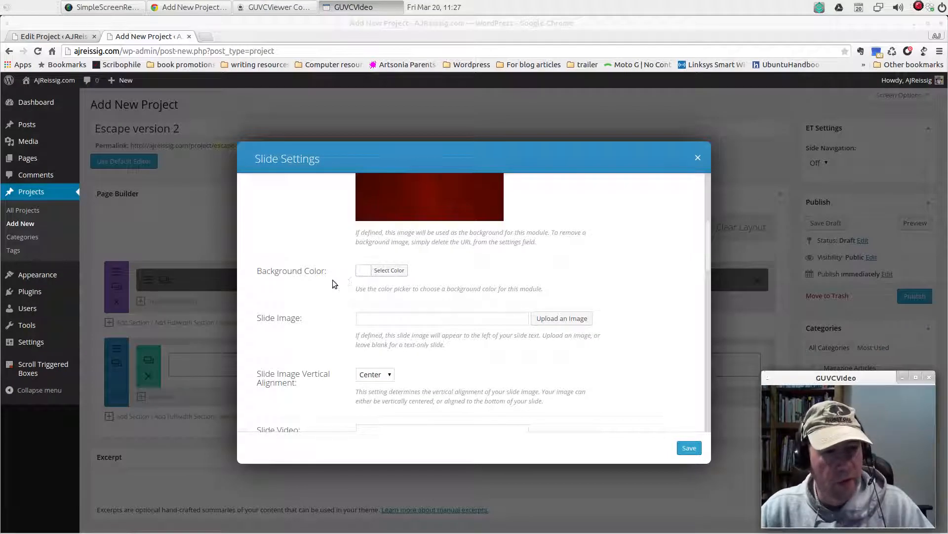
left_click(384, 271)
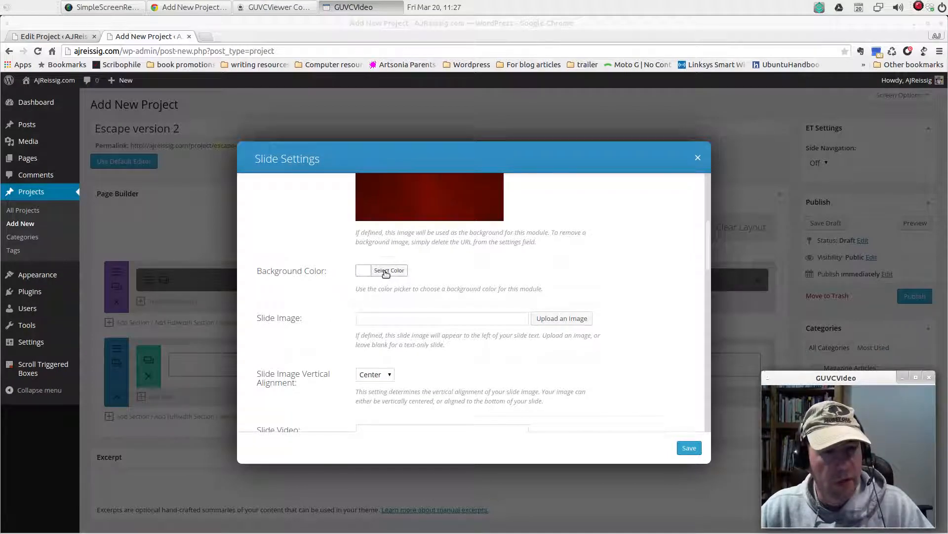
left_click(564, 285)
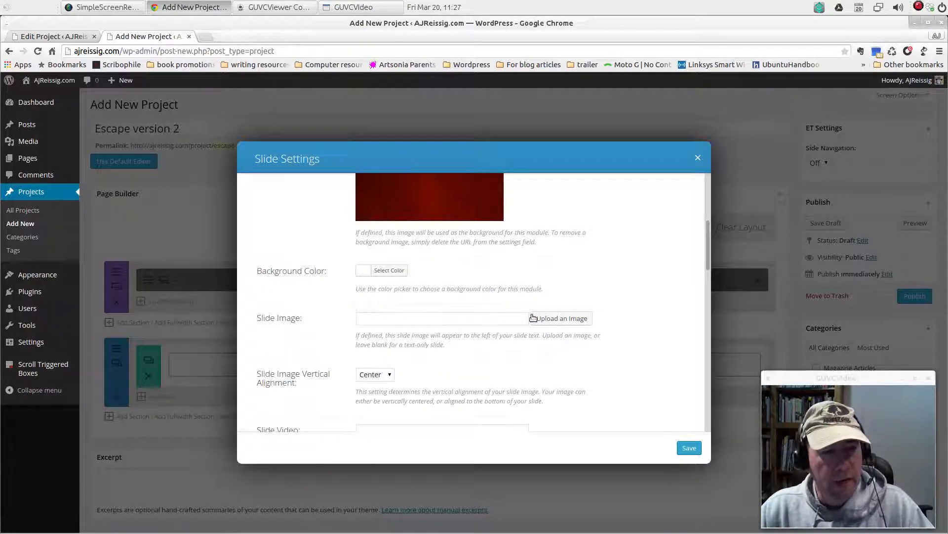
Try to copy the book cover's image URL from the existing project's slide into the new slide's Slide Image field
left_click(52, 40)
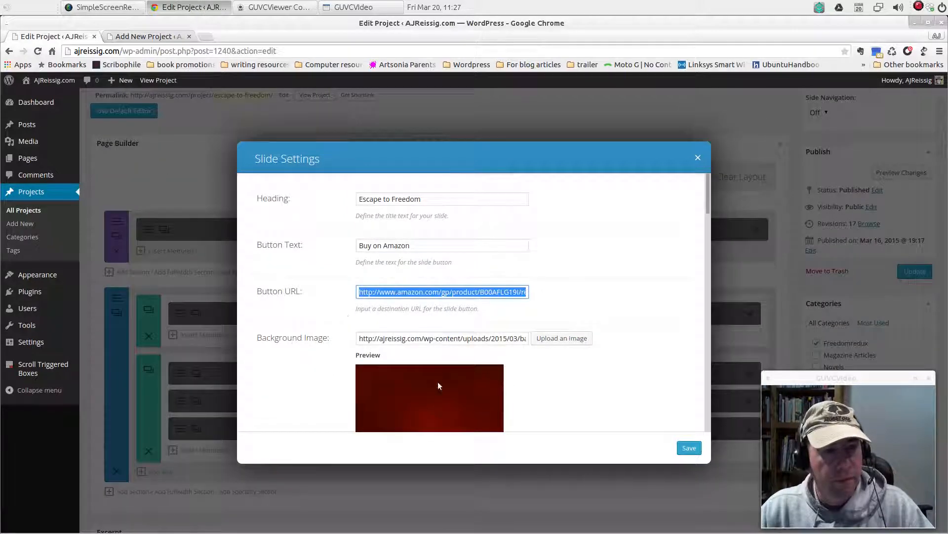
scroll(618, 351, "down", 5)
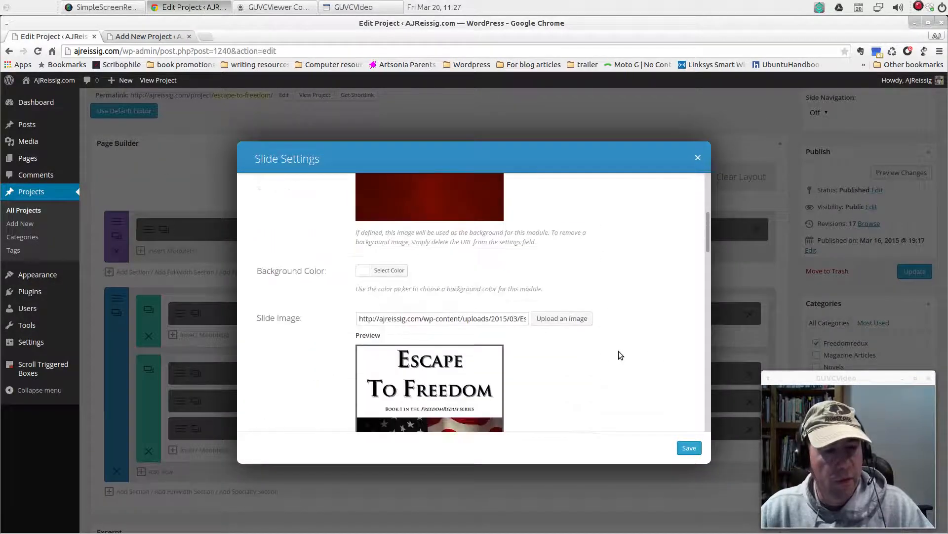
scroll(412, 337, "down", 4)
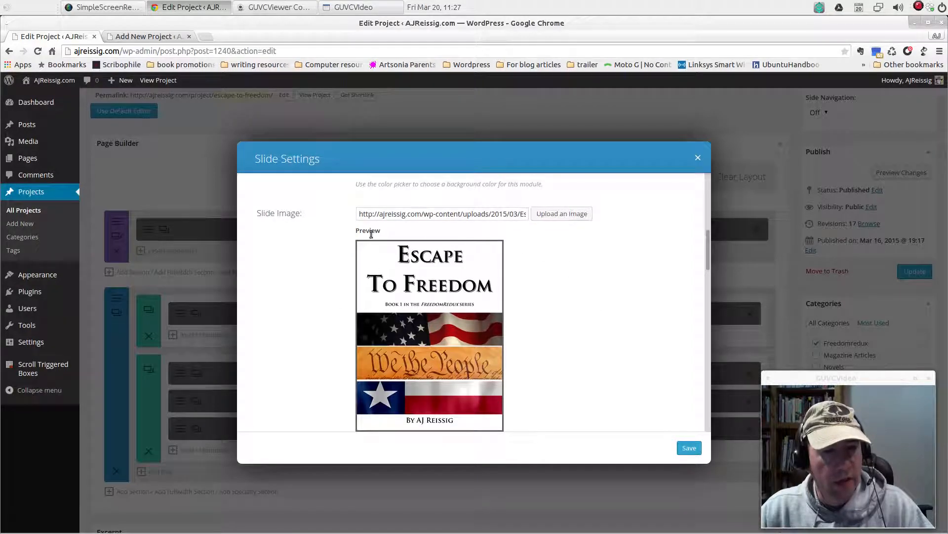
left_click_drag(358, 215, 565, 214)
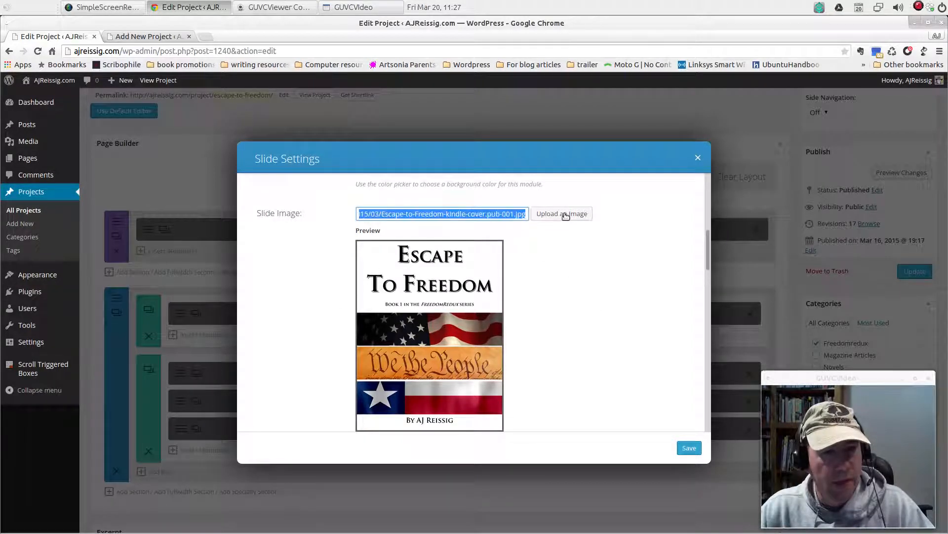
right_click(512, 219)
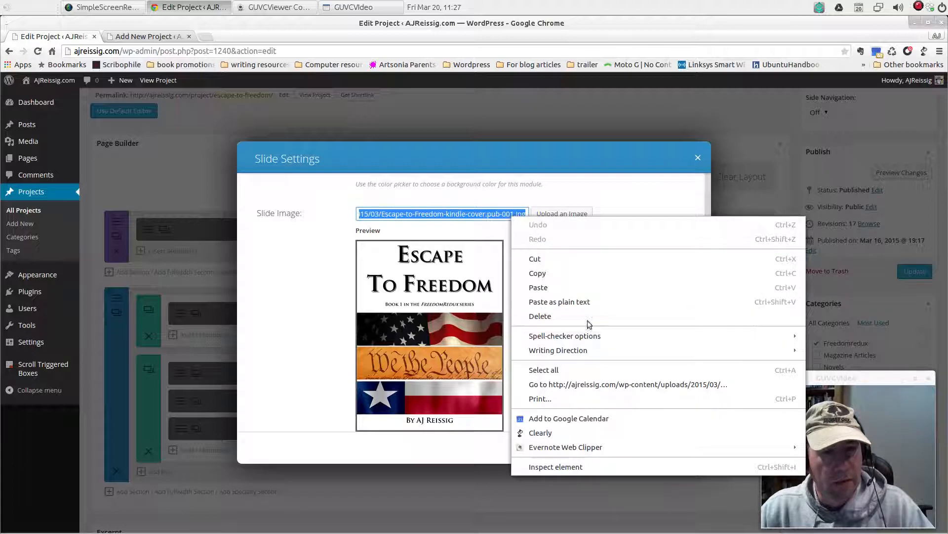
left_click(561, 272)
left_click(568, 267)
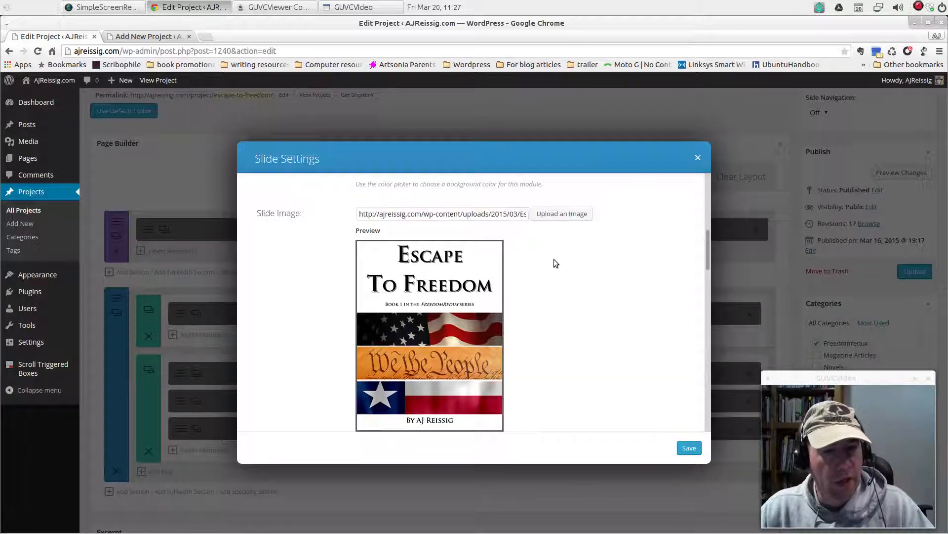
left_click(173, 37)
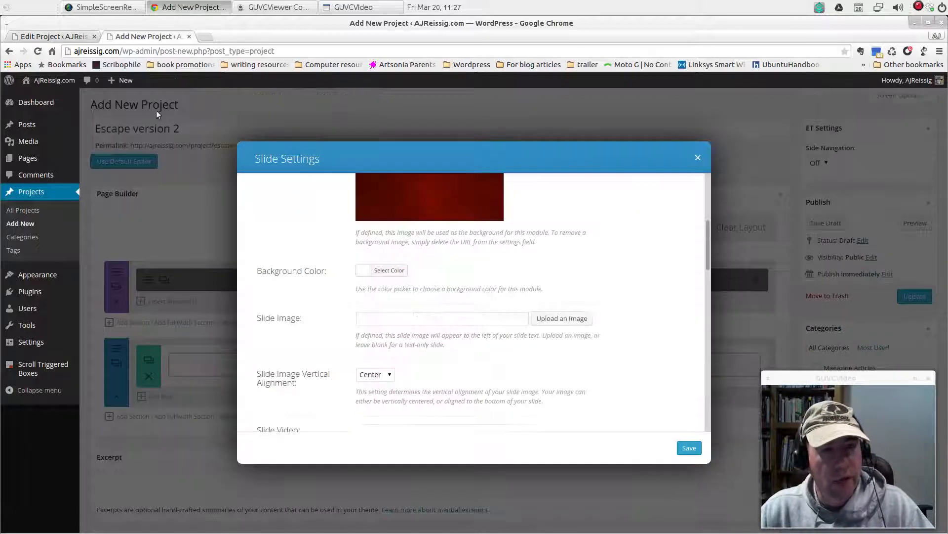
left_click(420, 322)
right_click(420, 322)
left_click(462, 163)
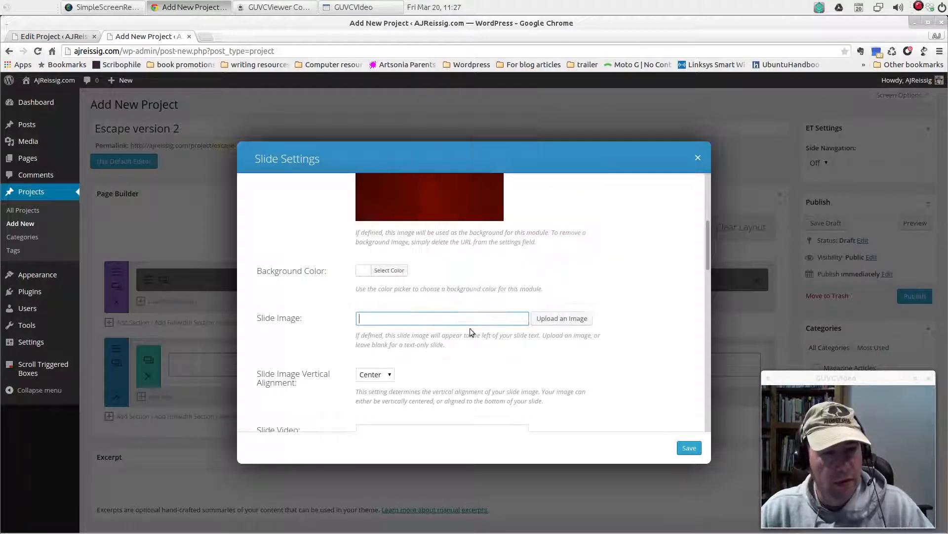
Set Escape-to-Freedom-kindle-cover.pub-001.jpg from the Media Library as the new slide's Slide Image
left_click(573, 321)
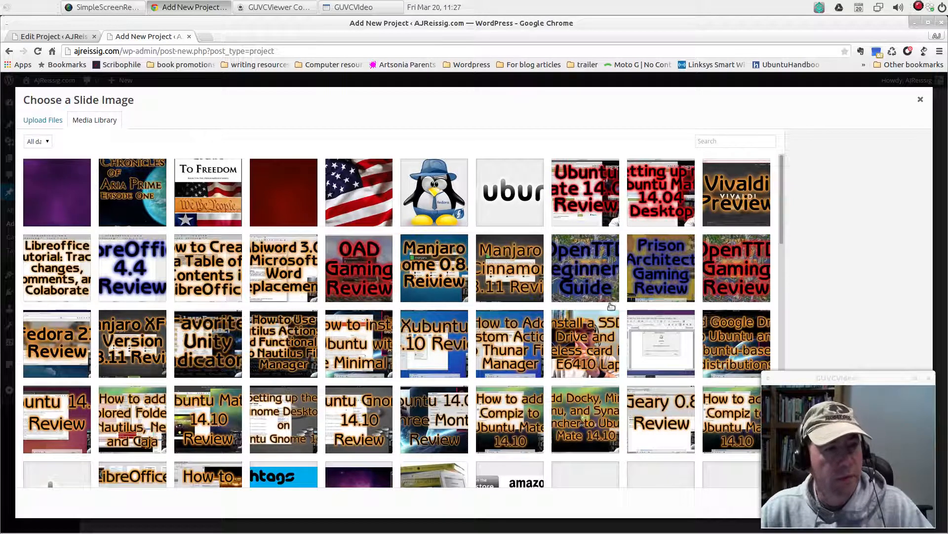
left_click_drag(822, 373, 630, 152)
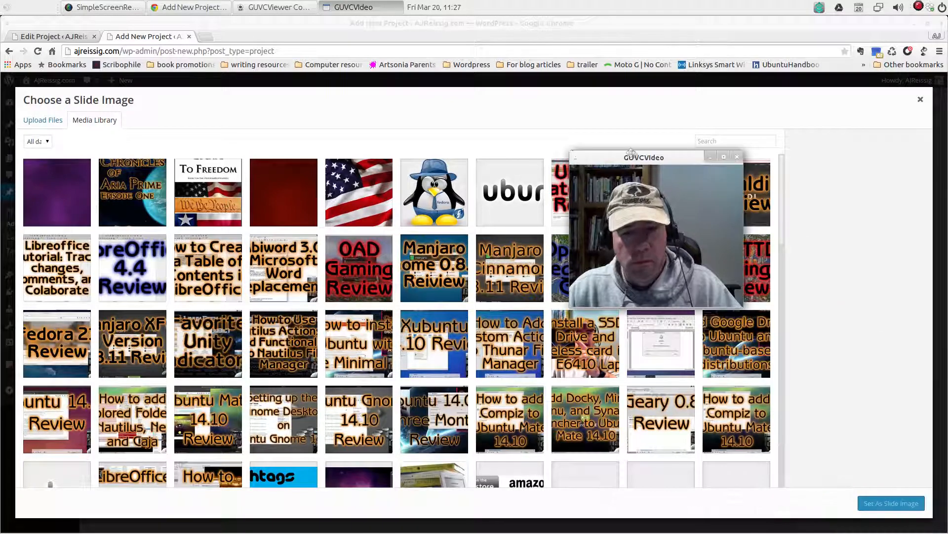
left_click(208, 197)
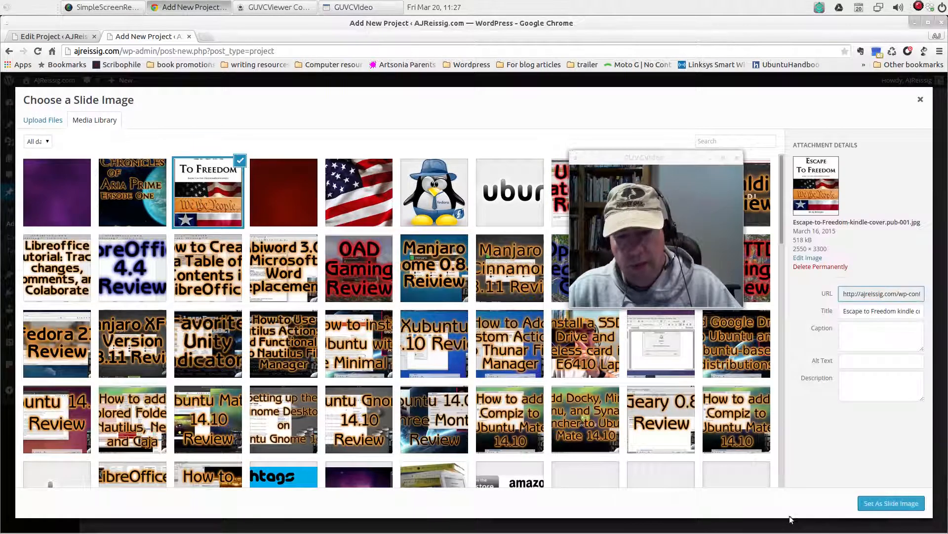
left_click(891, 503)
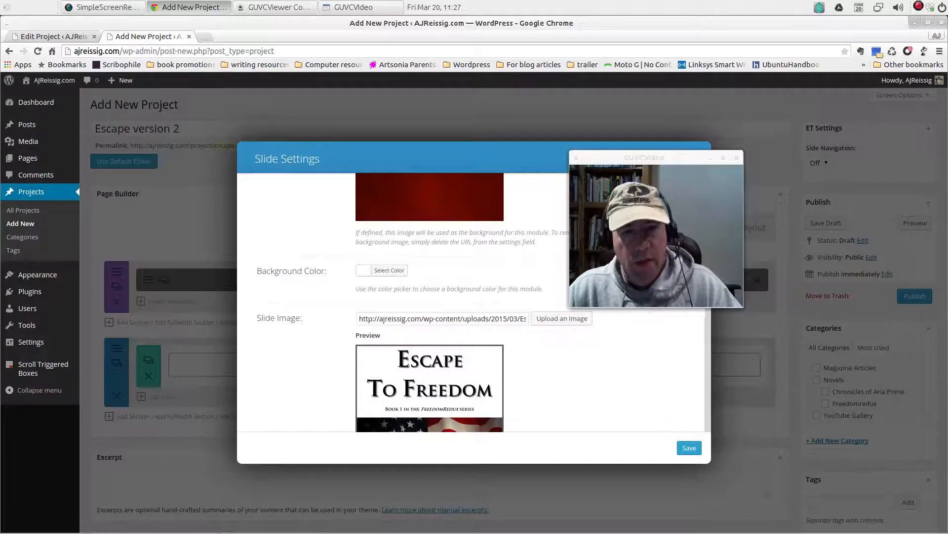
left_click_drag(664, 163, 781, 386)
Review the new slide's image vertical alignment, slide video, alternative text, text color and background video options down to the content editor
scroll(530, 358, "down", 5)
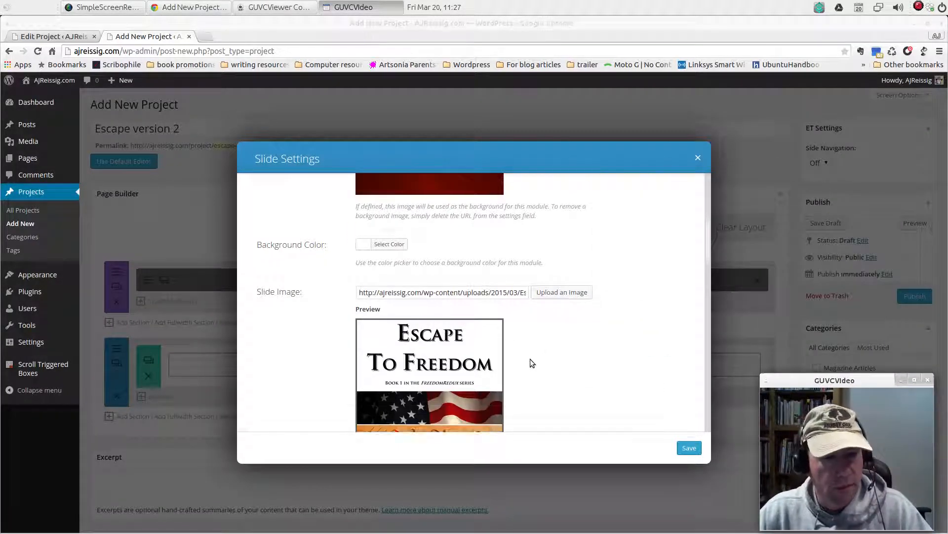
scroll(530, 362, "down", 2)
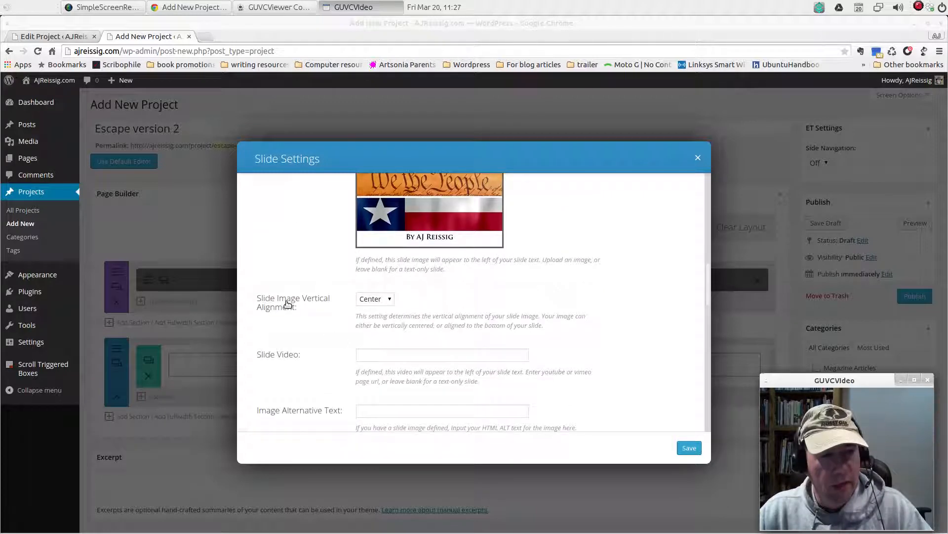
left_click(390, 299)
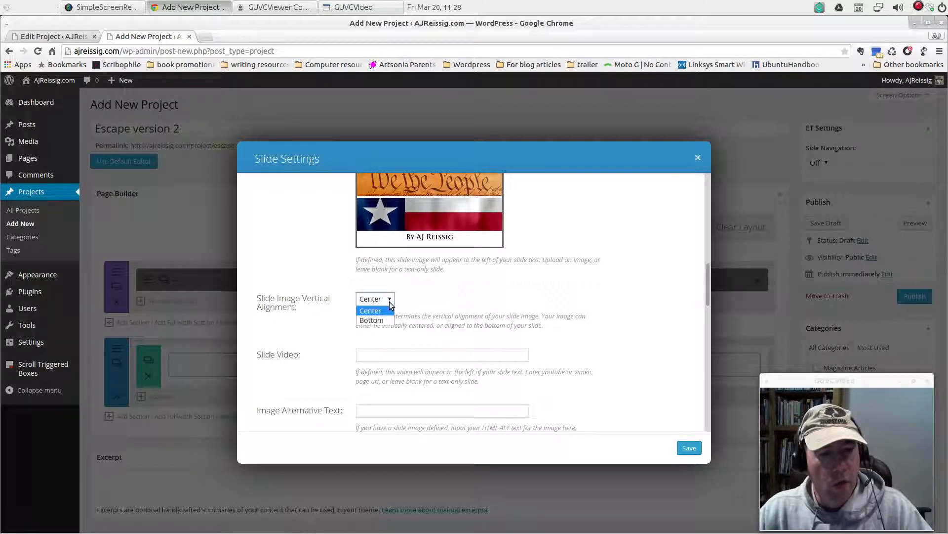
left_click(444, 302)
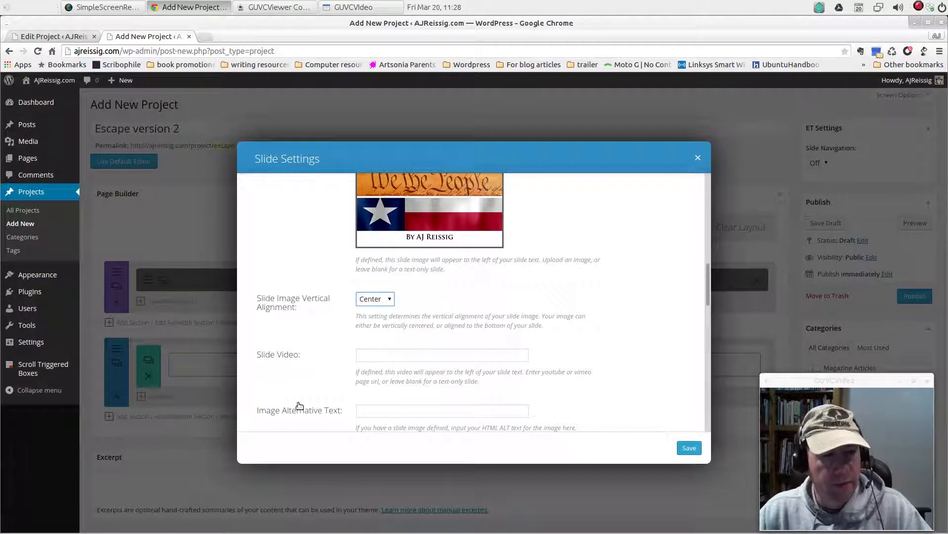
scroll(314, 367, "down", 3)
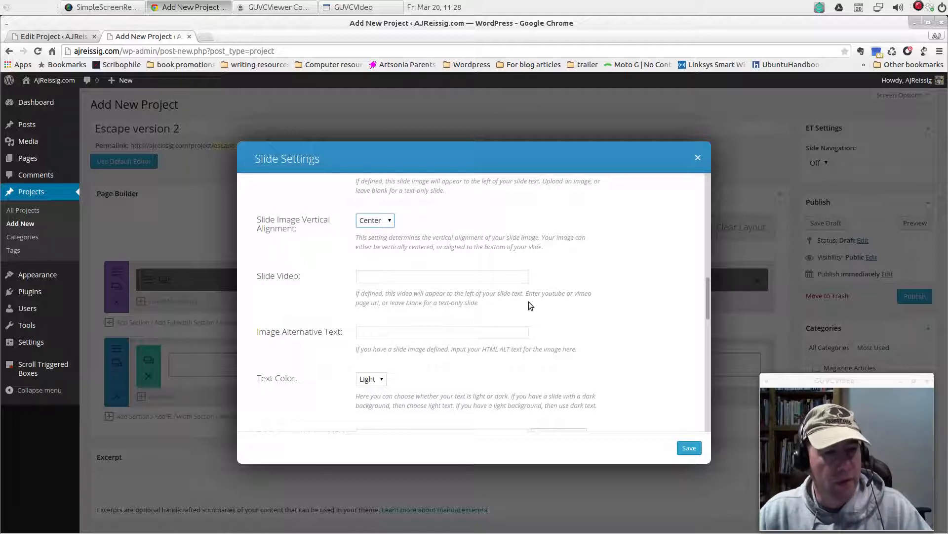
scroll(530, 302, "up", 3)
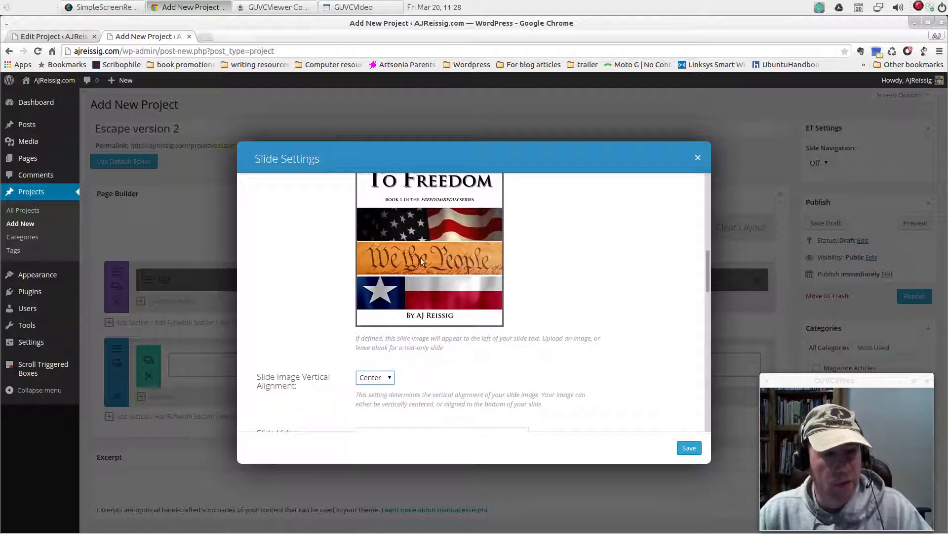
scroll(421, 260, "down", 5)
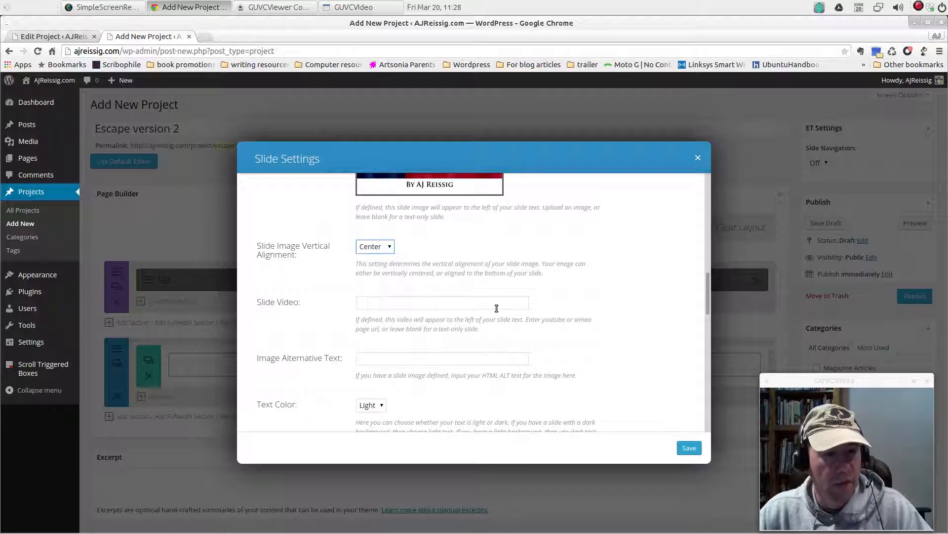
scroll(547, 388, "down", 5)
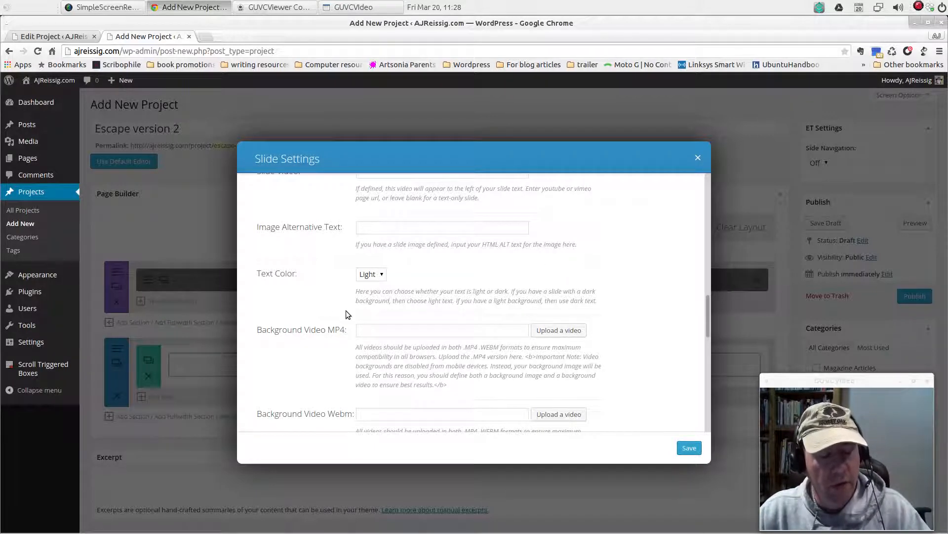
left_click(383, 277)
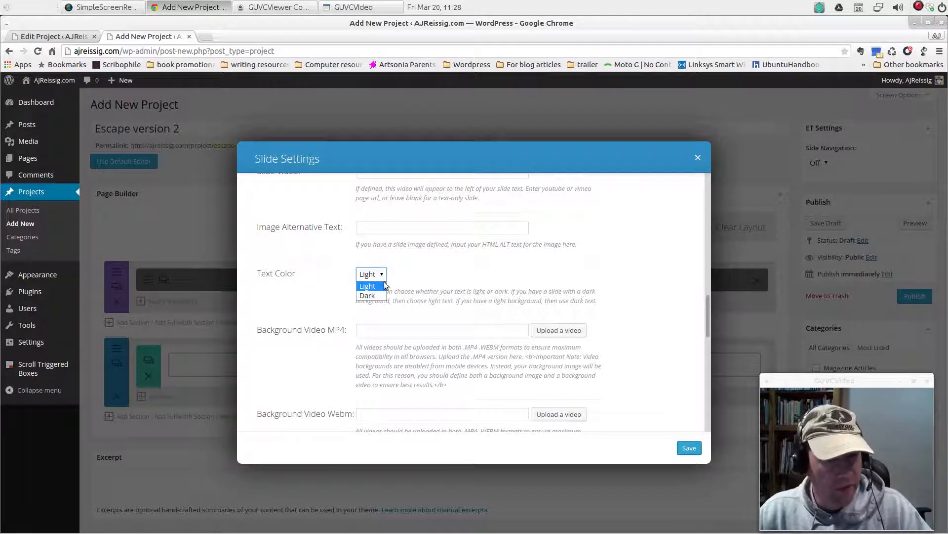
left_click(379, 287)
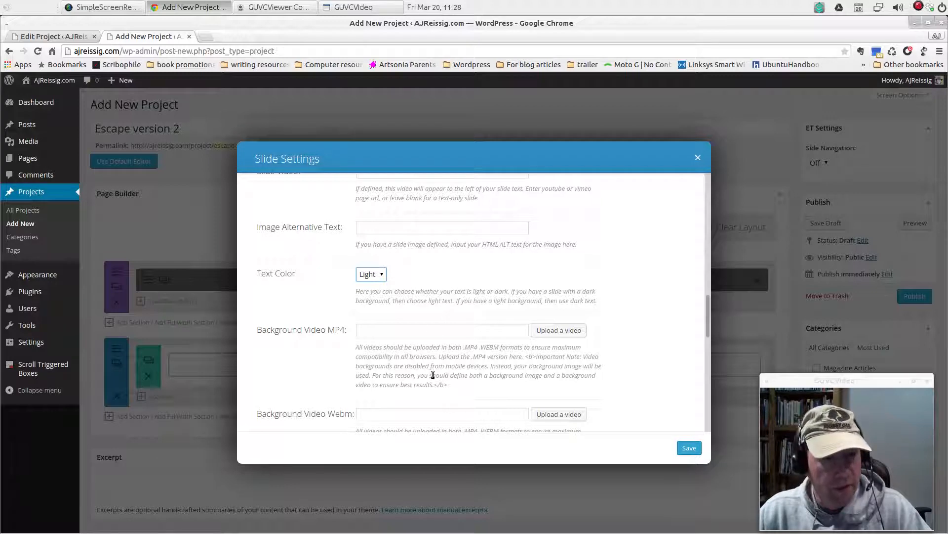
scroll(433, 375, "down", 3)
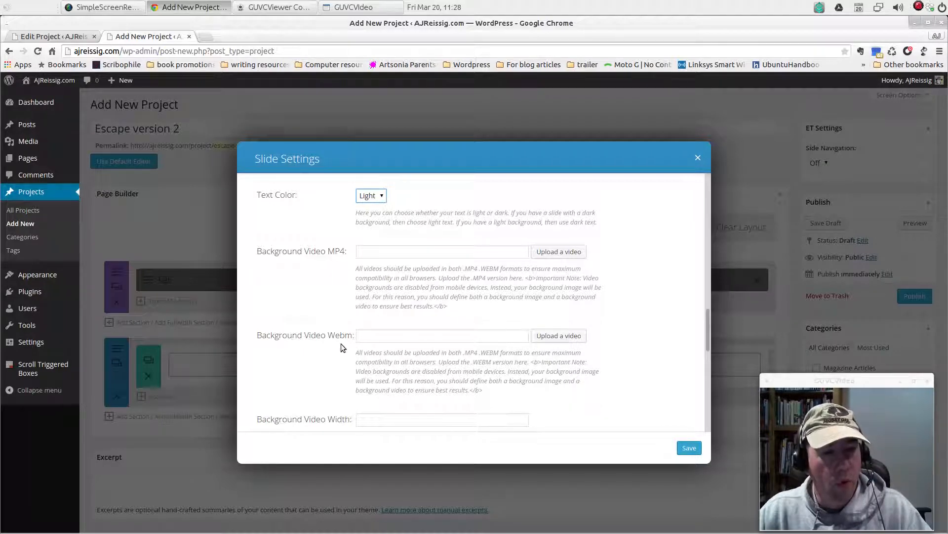
scroll(647, 371, "down", 5)
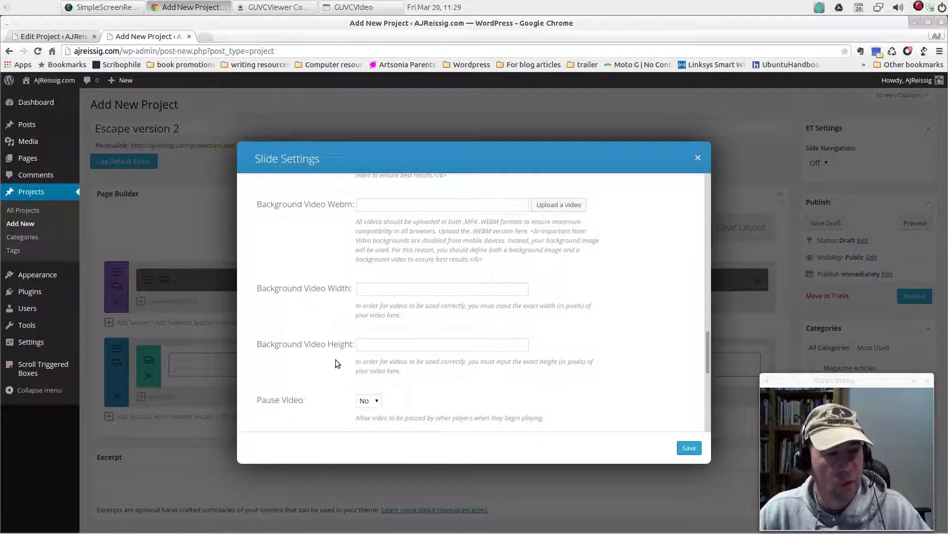
scroll(642, 363, "down", 5)
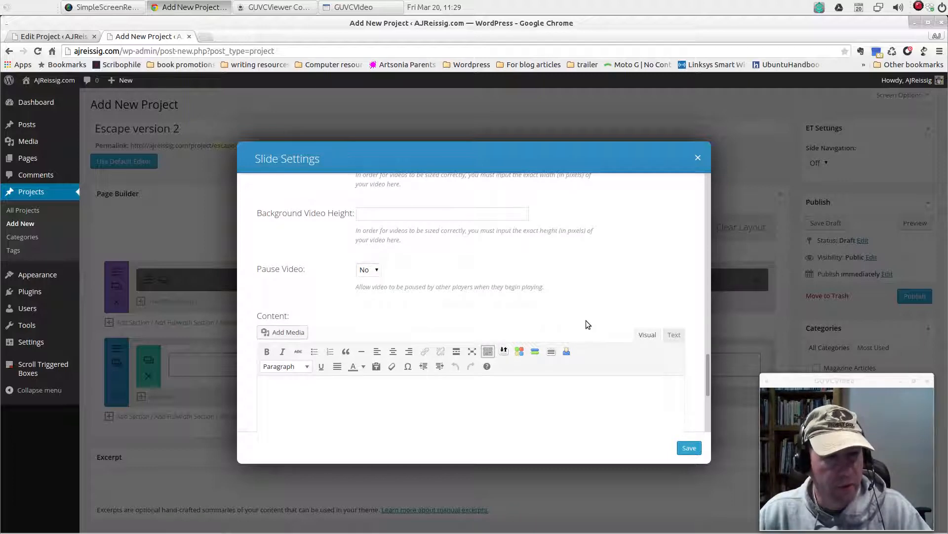
scroll(568, 327, "down", 6)
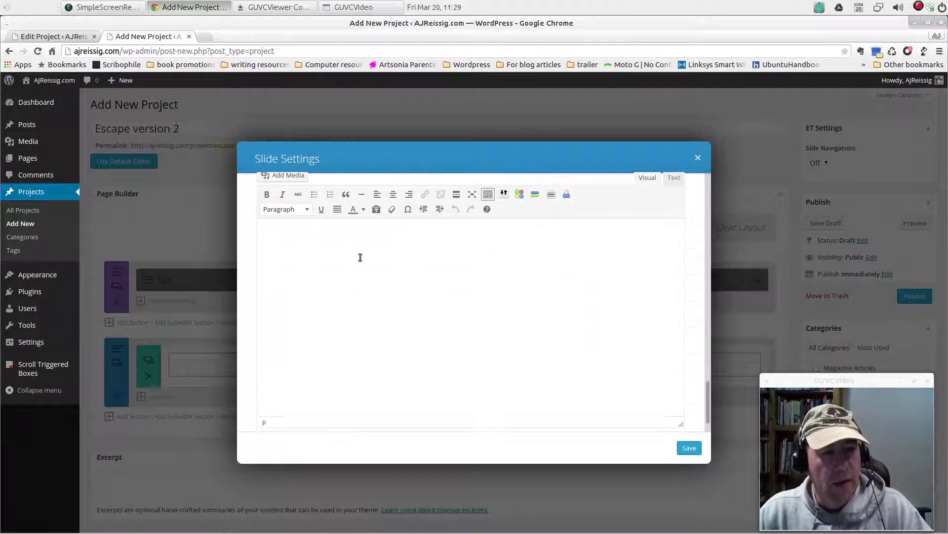
Copy the heading and book description from the existing project's slide into the new slide's Content, and save the slide
scroll(371, 262, "up", 1)
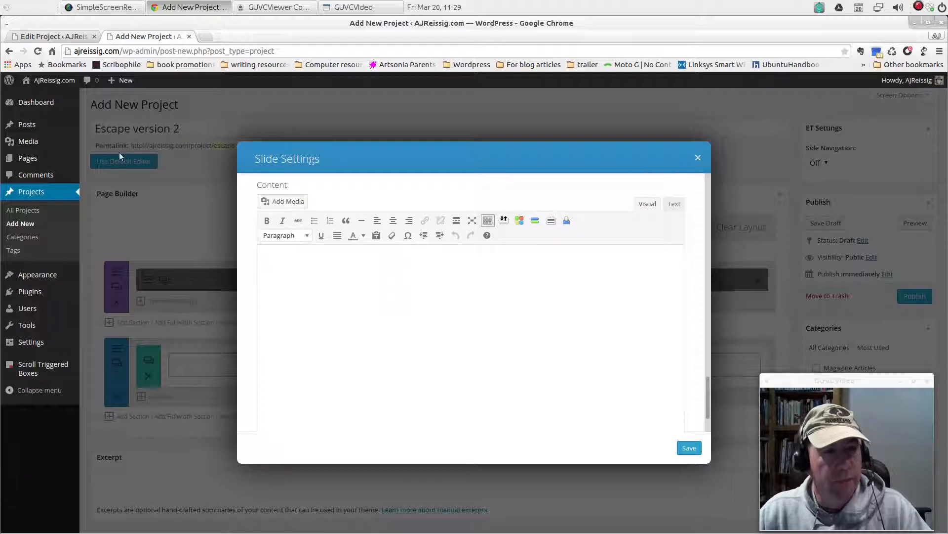
left_click(54, 37)
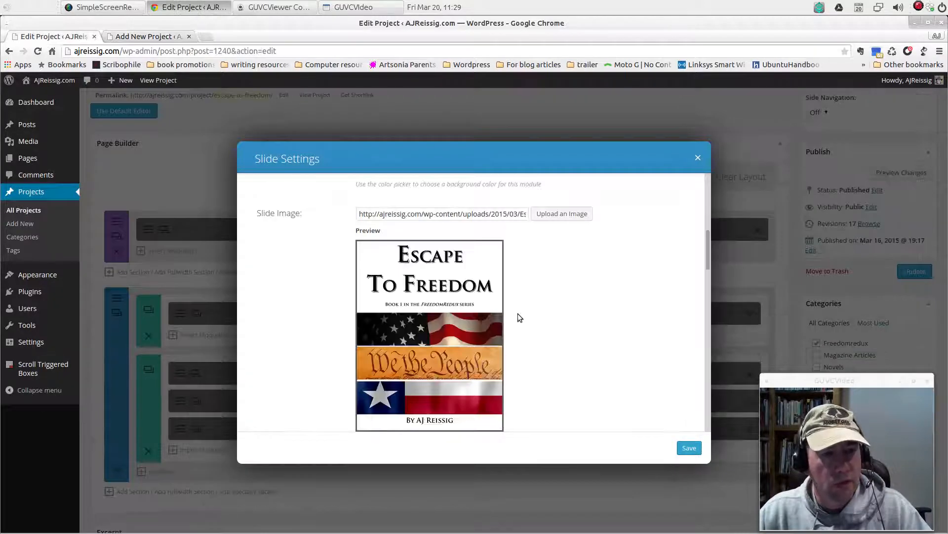
scroll(559, 315, "down", 10)
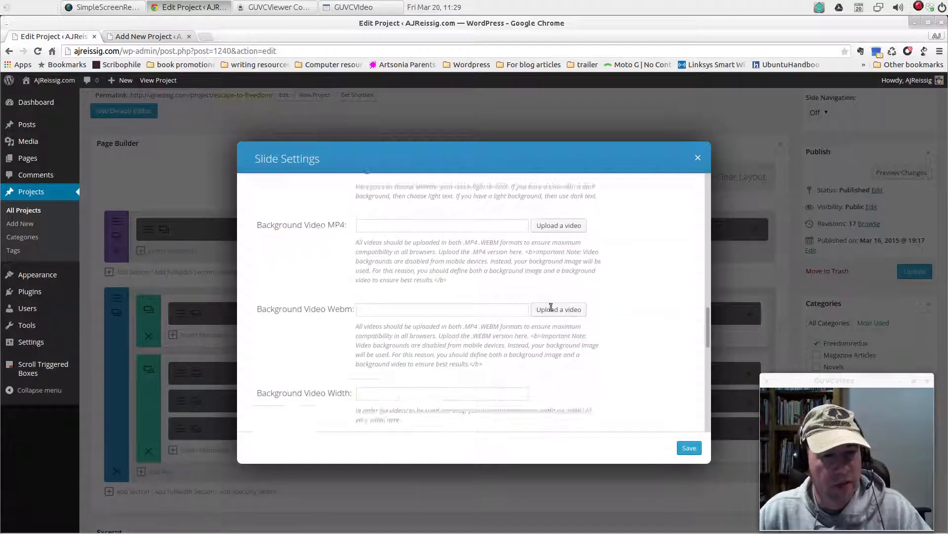
scroll(550, 307, "down", 10)
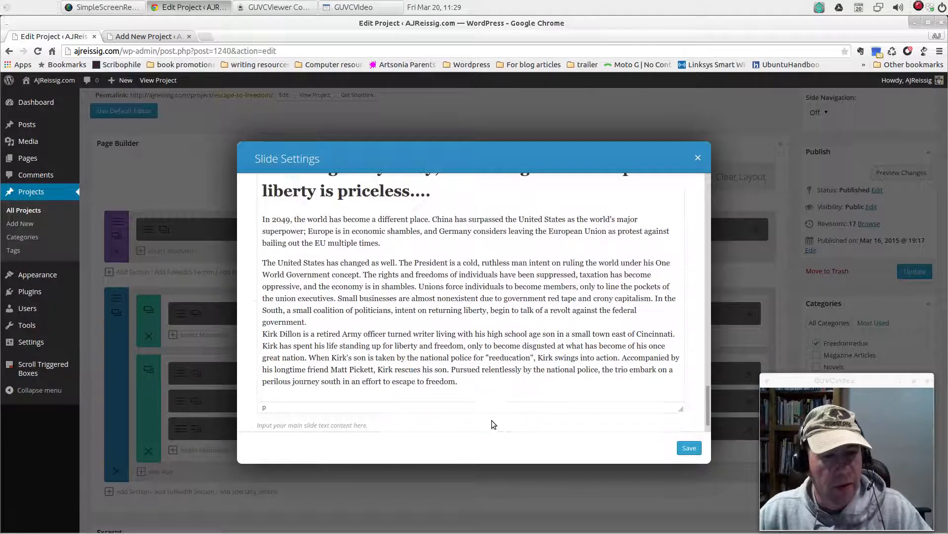
left_click_drag(476, 382, 254, 165)
right_click(428, 240)
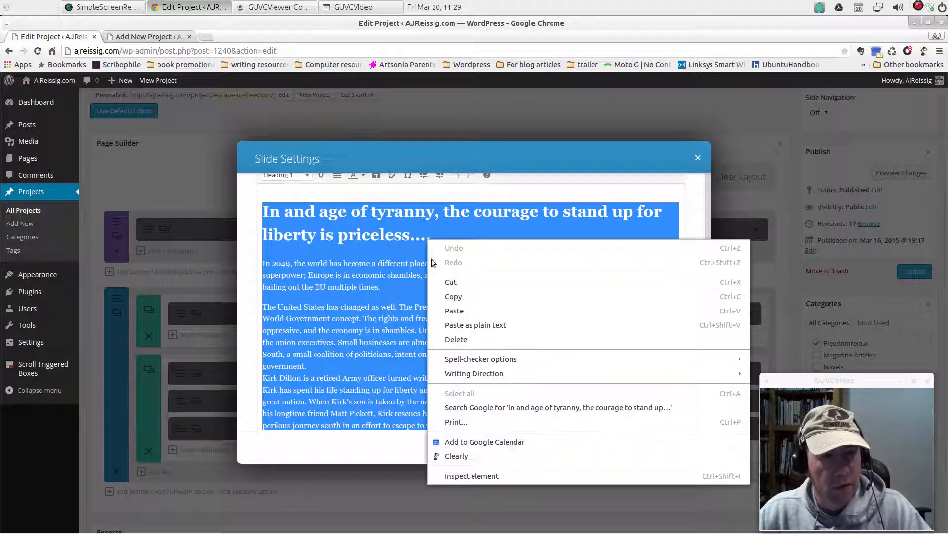
left_click(453, 296)
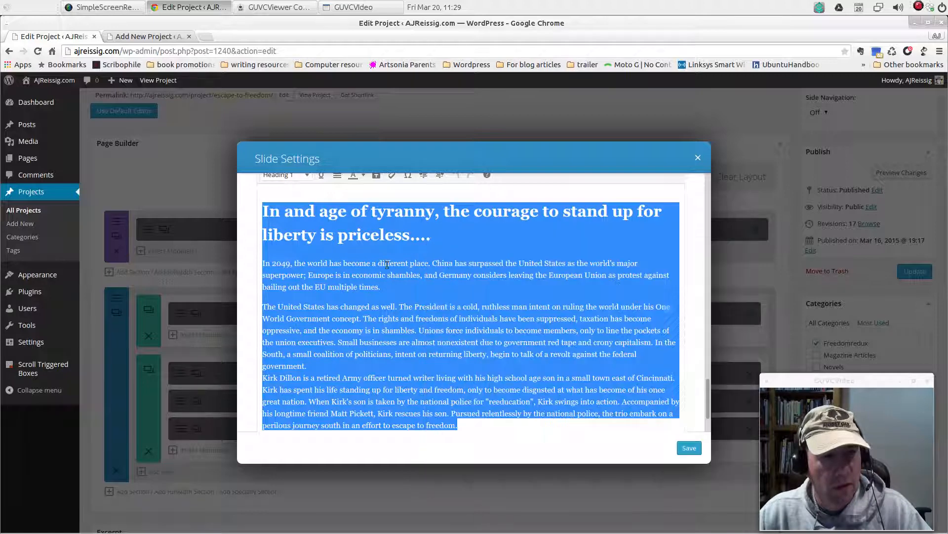
left_click(135, 36)
right_click(420, 311)
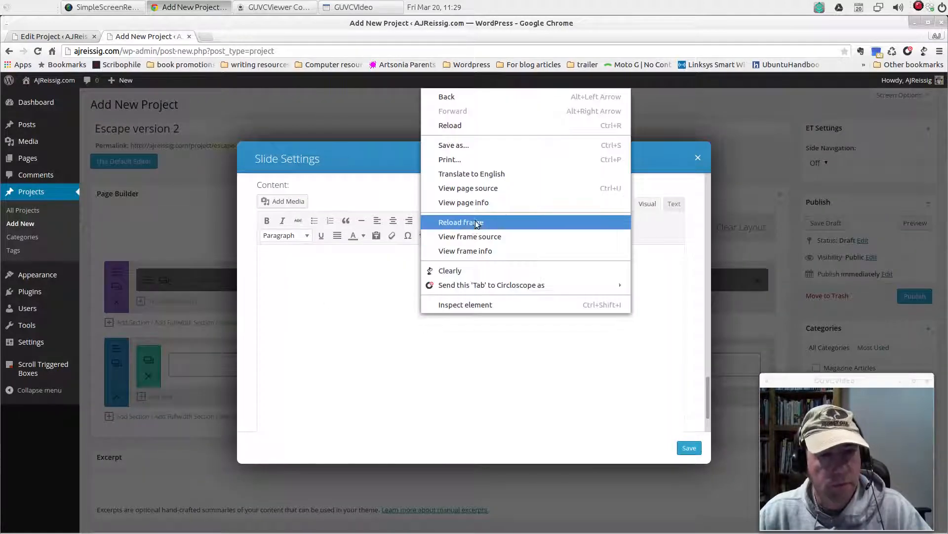
left_click(363, 271)
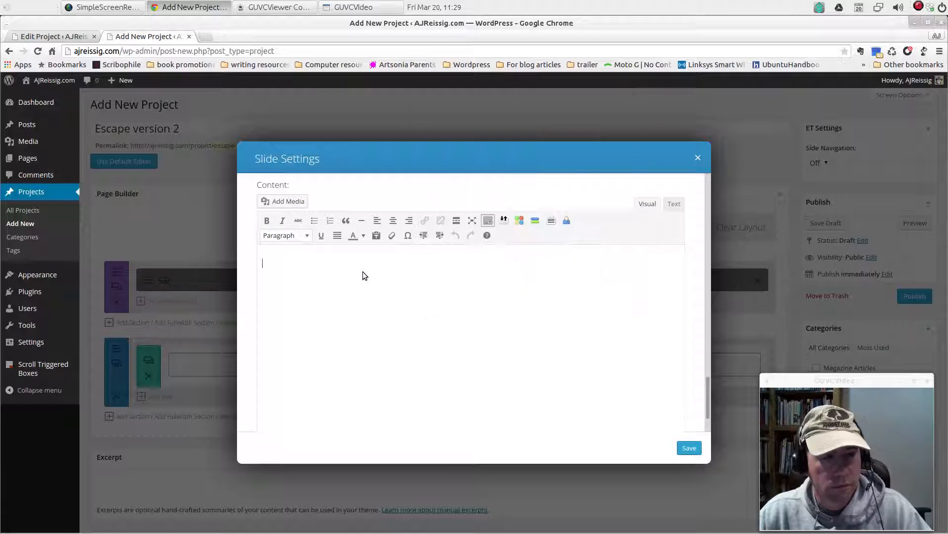
key("ctrl+v")
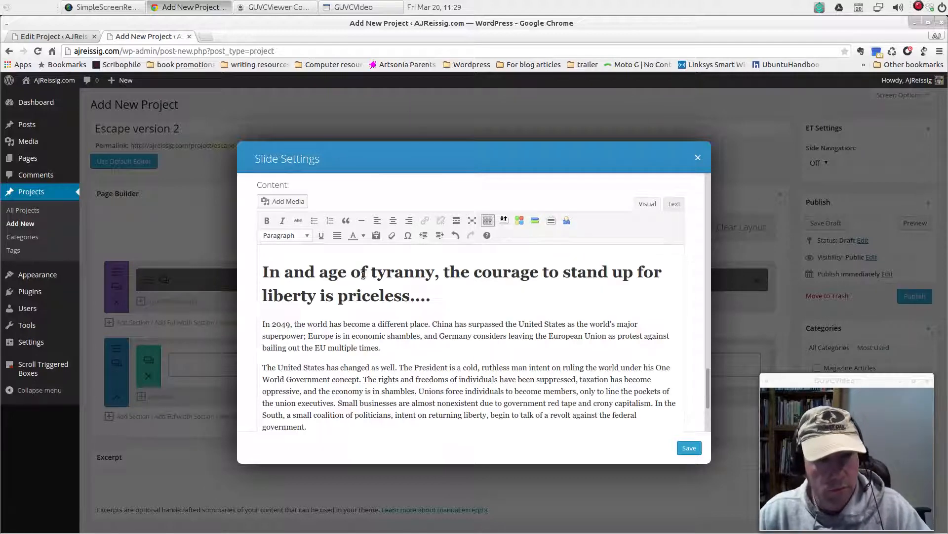
left_click(689, 448)
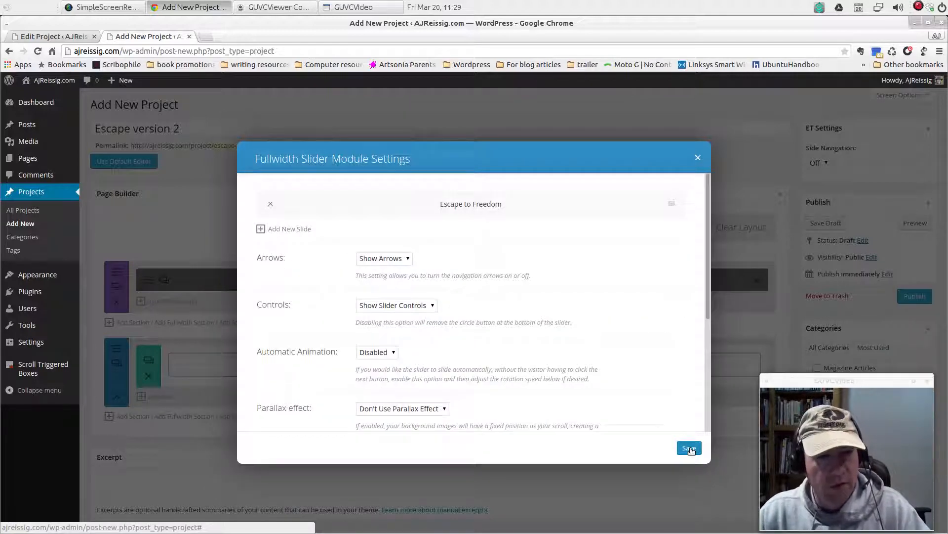
Review the fullwidth slider's Arrows, Controls, Automatic Animation, Parallax effect, Admin Label and CSS options
scroll(647, 318, "down", 3)
scroll(647, 318, "up", 2)
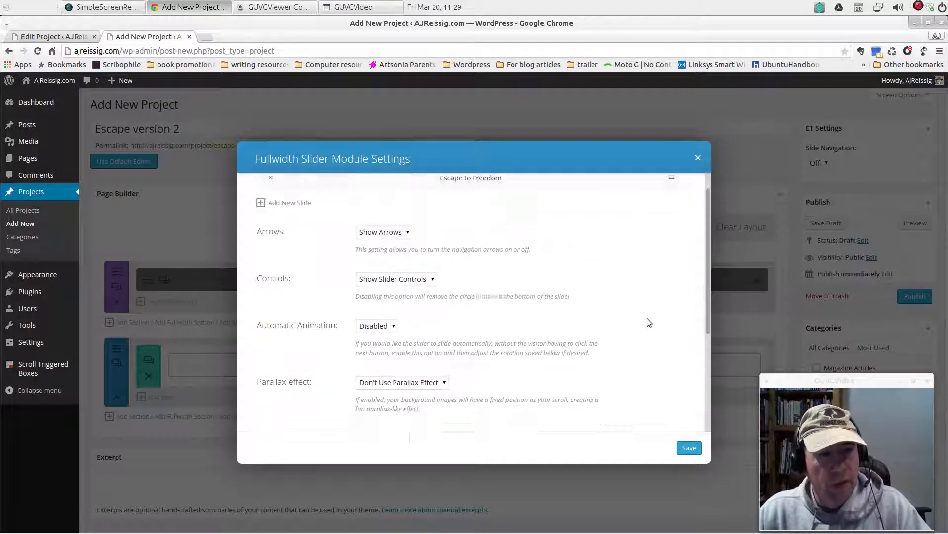
scroll(647, 318, "up", 1)
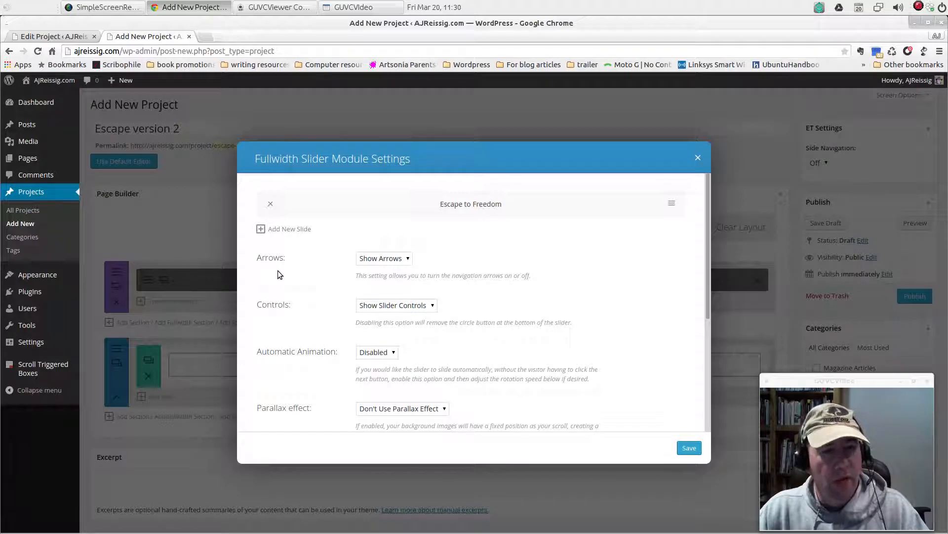
left_click(408, 261)
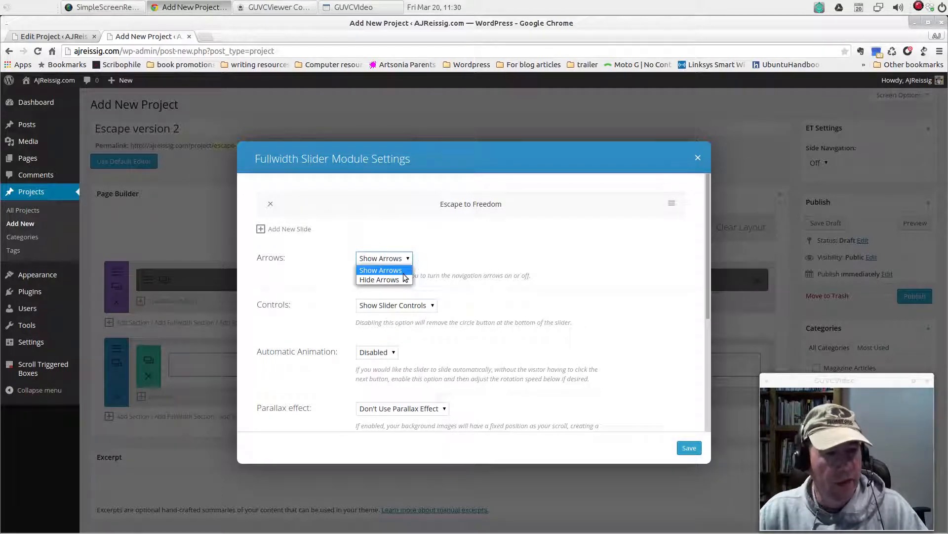
left_click(444, 269)
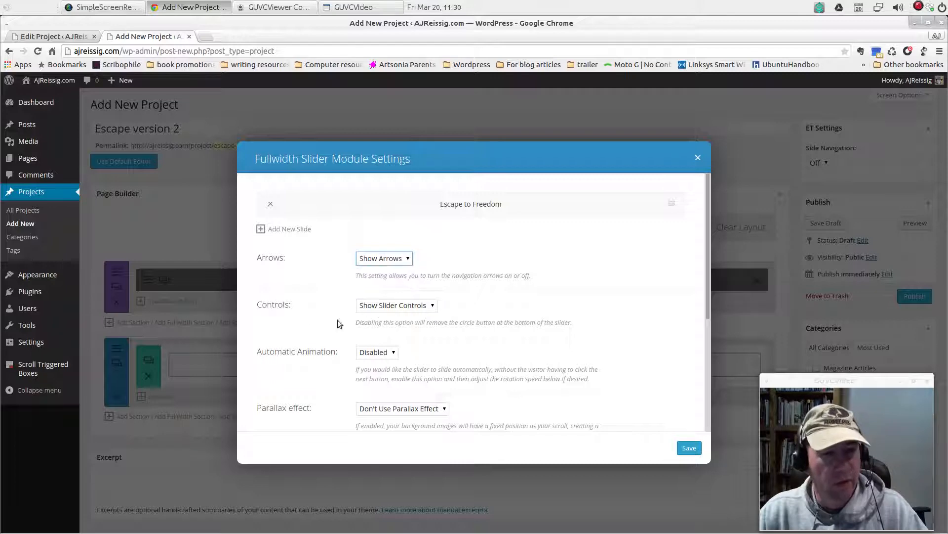
left_click(435, 307)
left_click(472, 308)
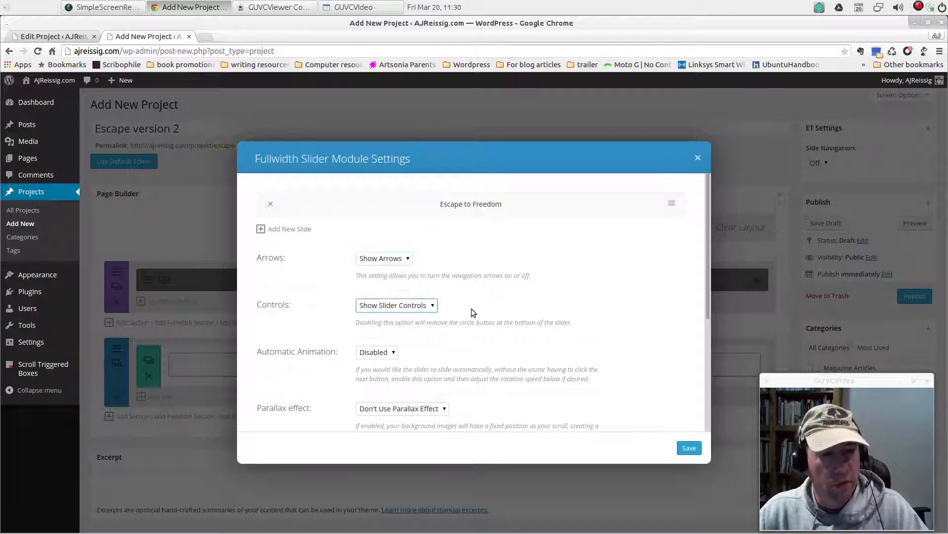
scroll(480, 368, "down", 2)
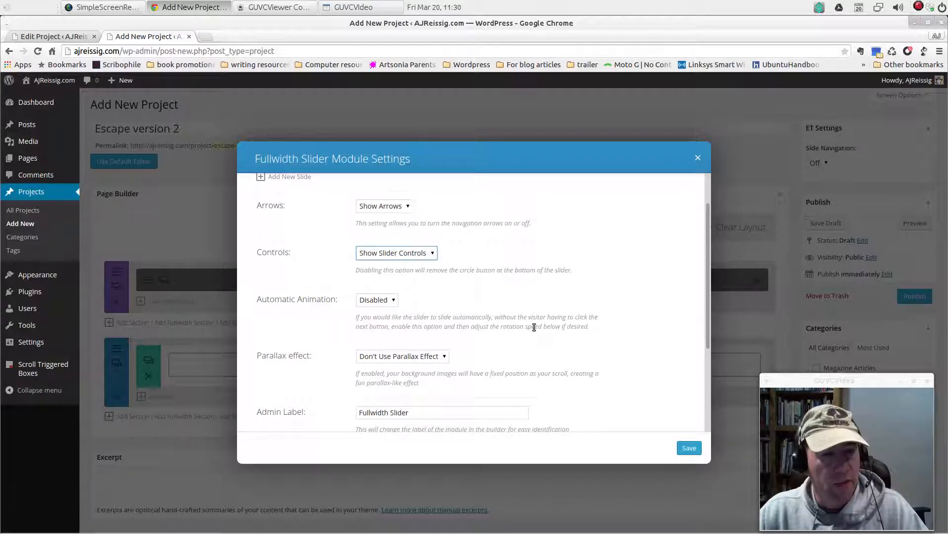
scroll(570, 338, "down", 4)
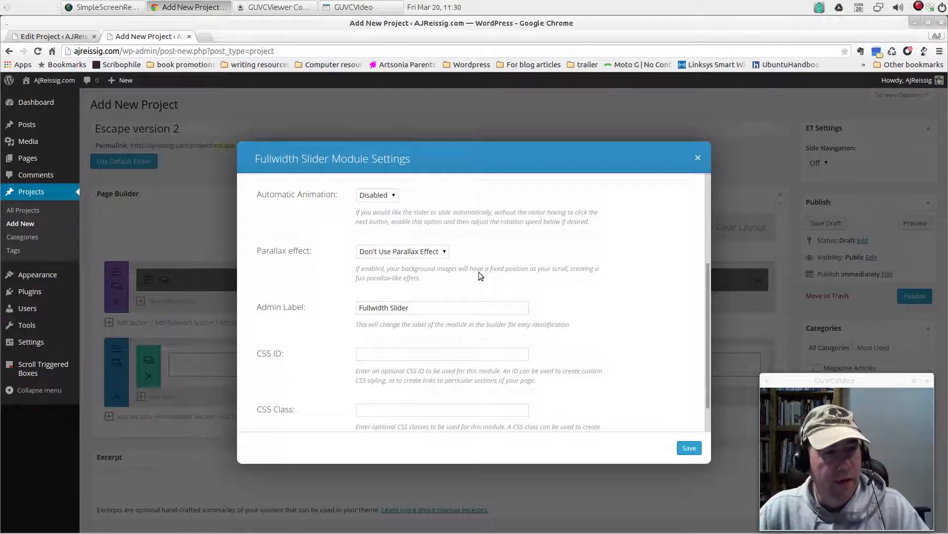
Add a second slide to the fullwidth slider with the placeholder heading "sdfsdgsagsadg"
scroll(497, 277, "up", 3)
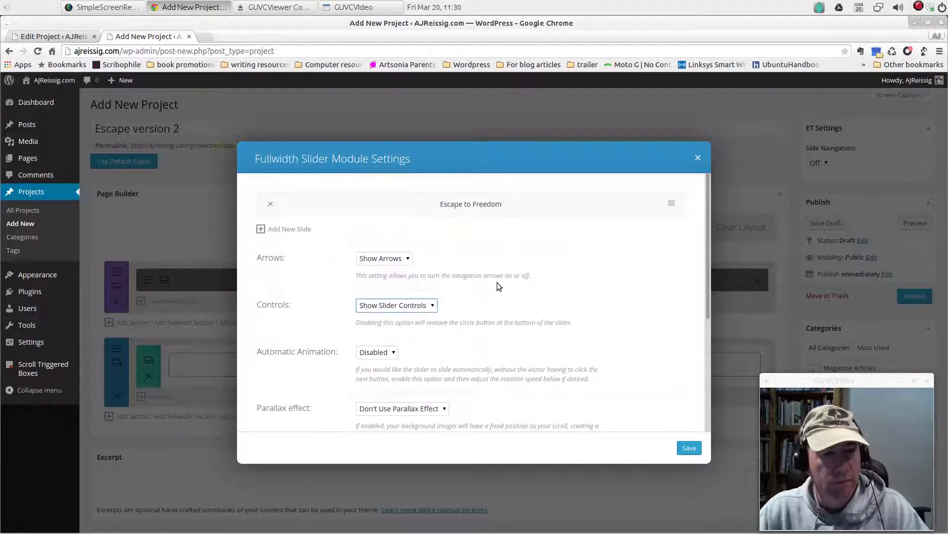
left_click(287, 230)
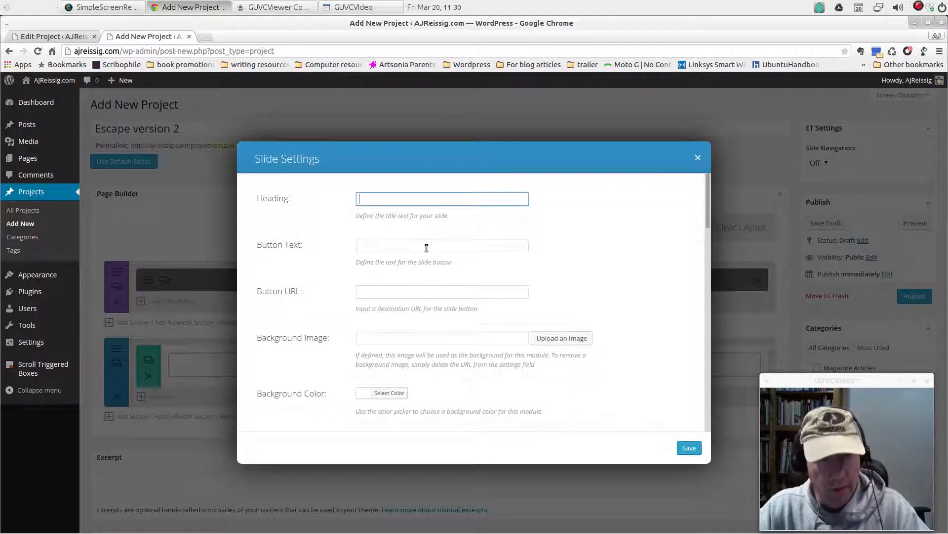
type("sdfsdgsagsadg")
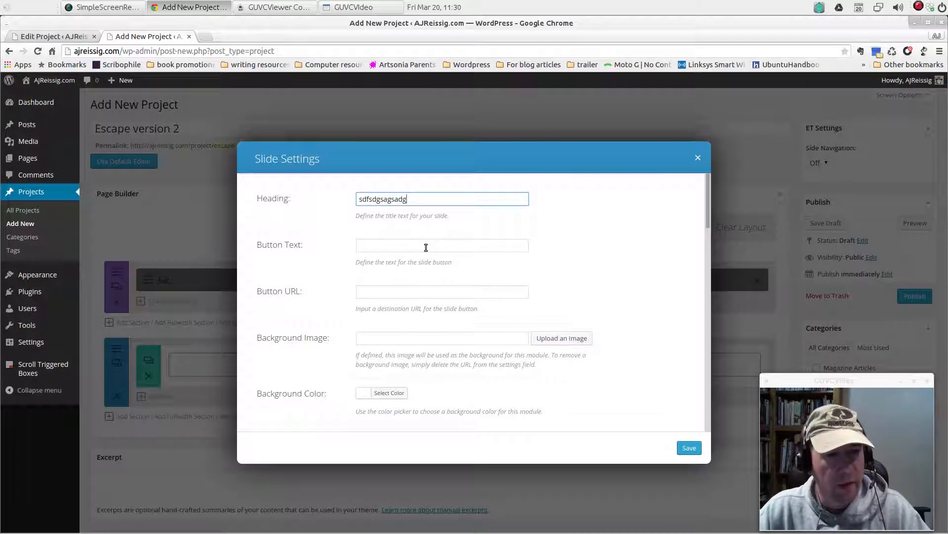
left_click(428, 247)
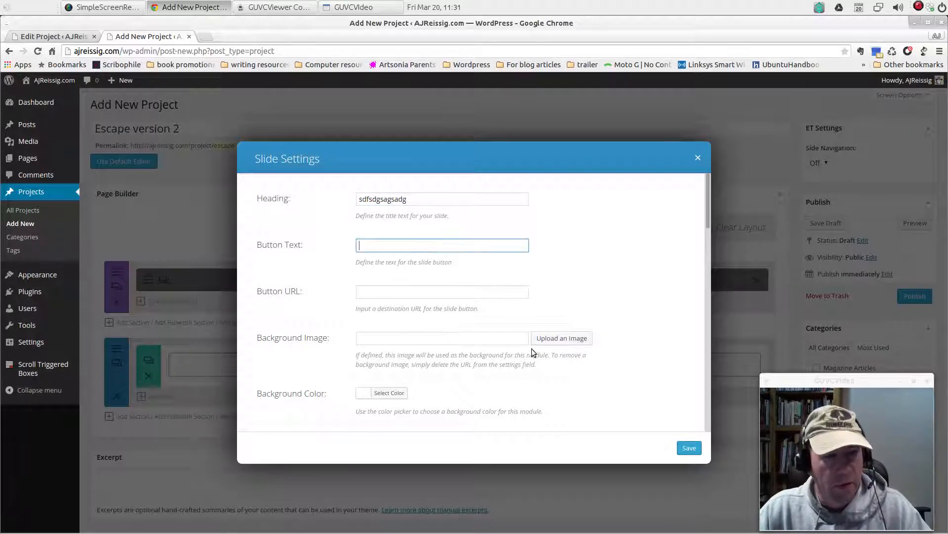
Set Tuxfedo.png from the Media Library as the second slide's Background Image
scroll(532, 346, "down", 2)
left_click(573, 290)
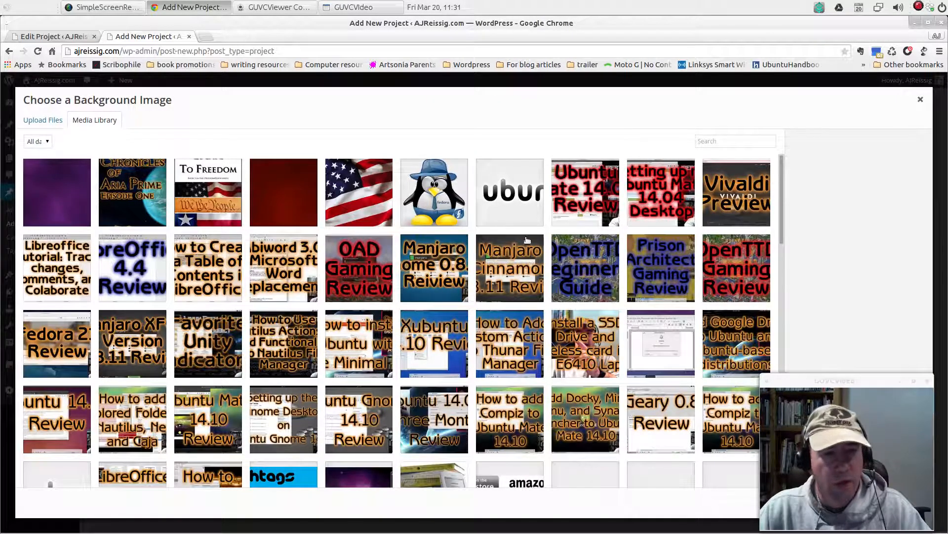
left_click(446, 195)
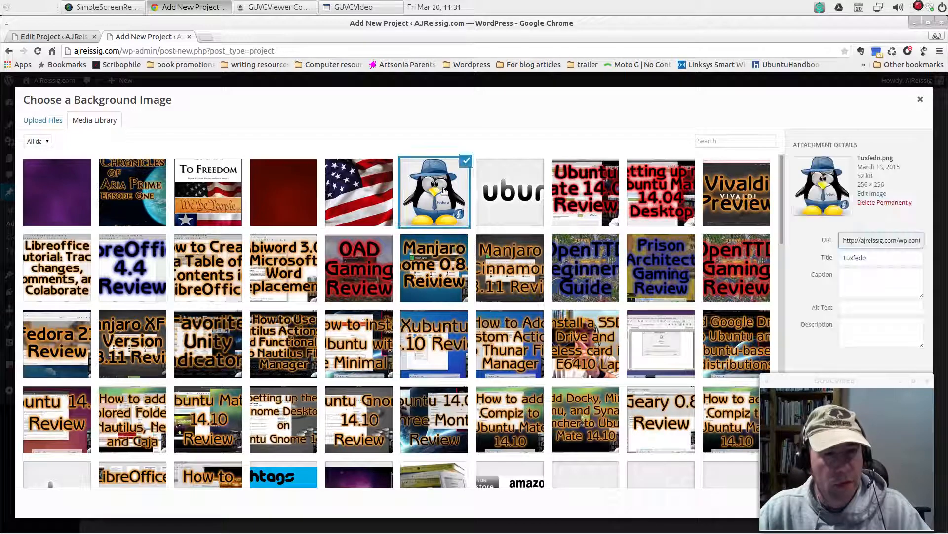
left_click_drag(826, 378, 600, 364)
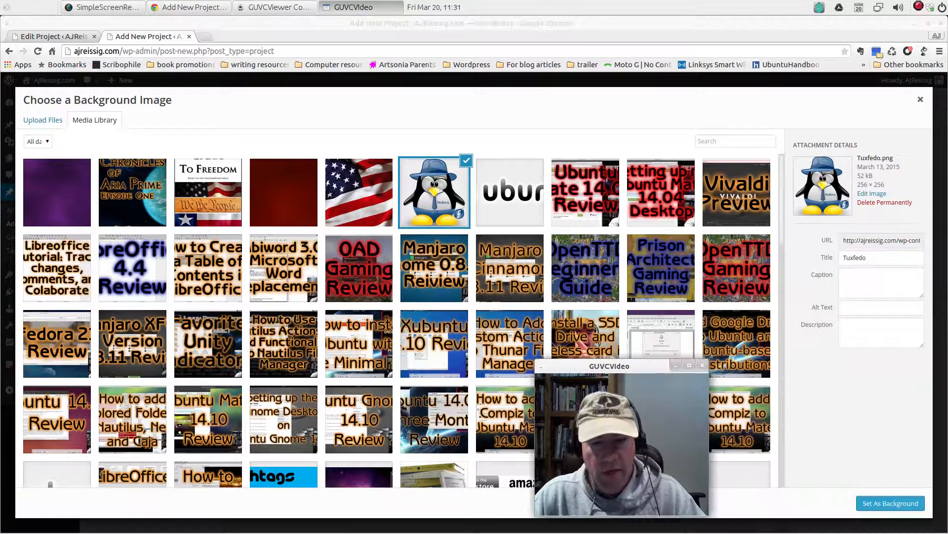
left_click(872, 502)
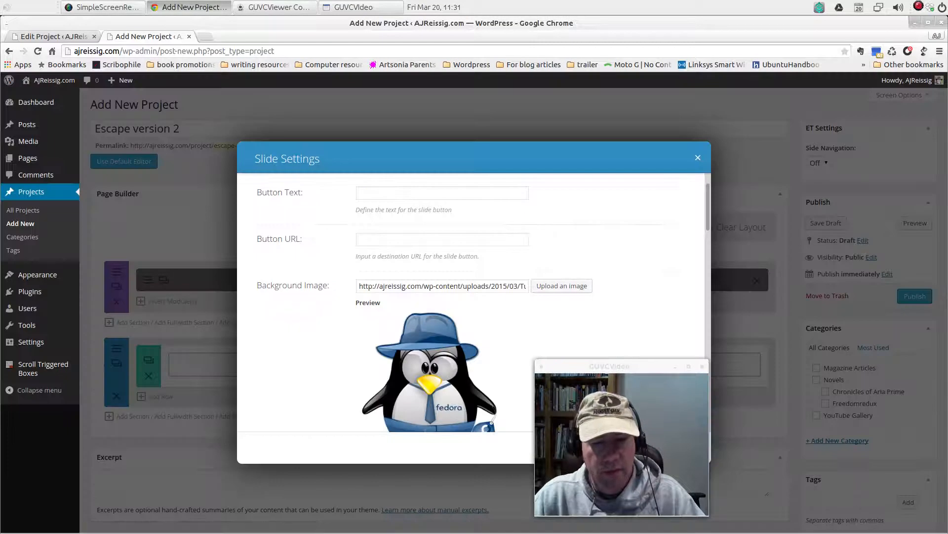
left_click_drag(591, 374, 807, 365)
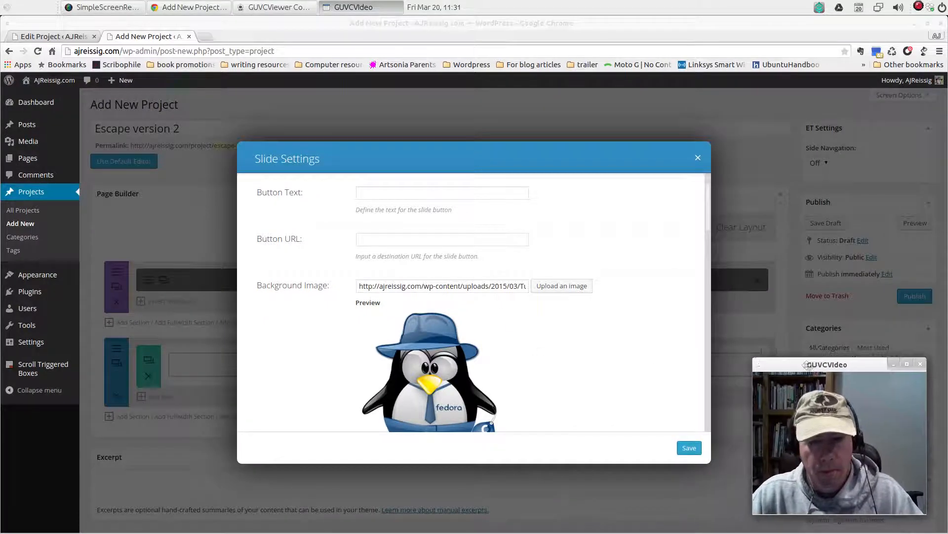
Enter the placeholder text "as;dlfjsdf;skdjh;lsksd'khs" as the second slide's Content and save the slide
scroll(571, 342, "down", 5)
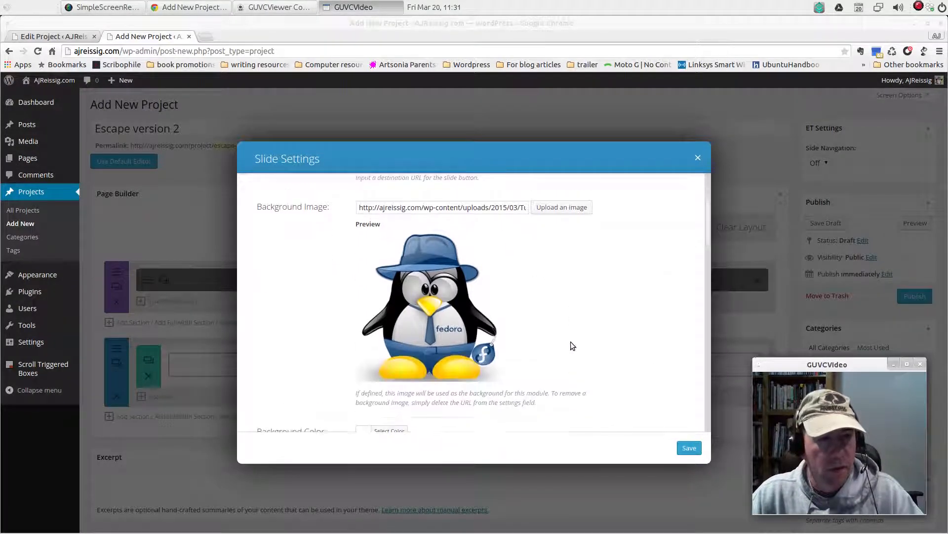
scroll(572, 342, "down", 8)
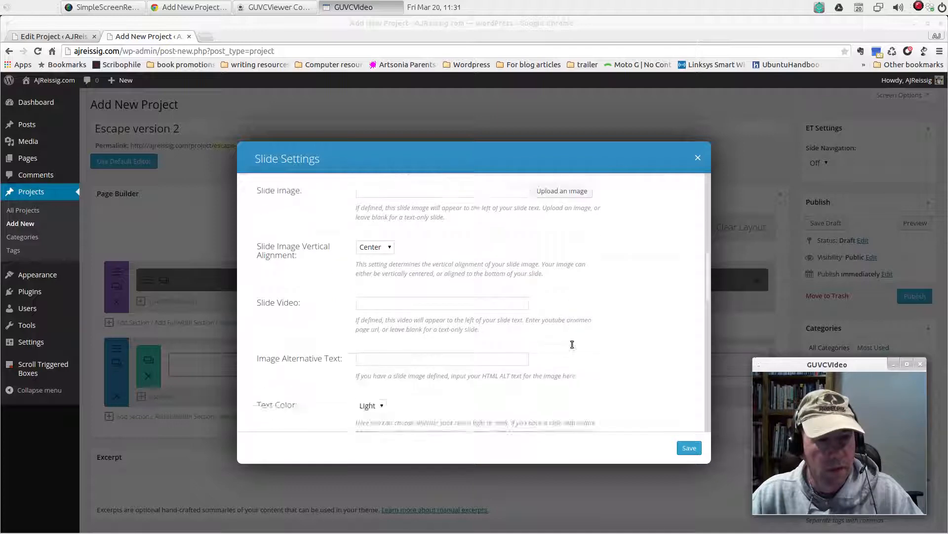
scroll(571, 343, "down", 6)
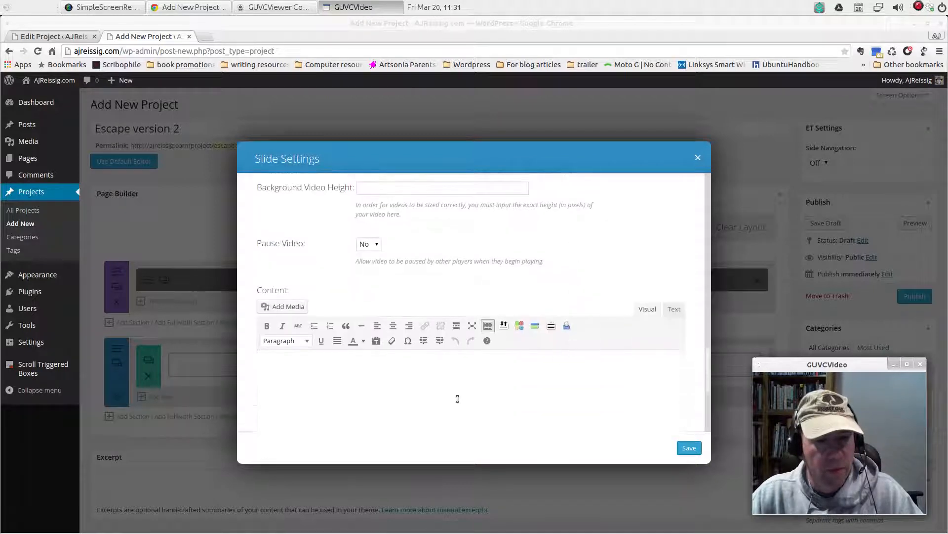
left_click(460, 392)
type("as;dlfjsdf;skdjh;lsksd'khs")
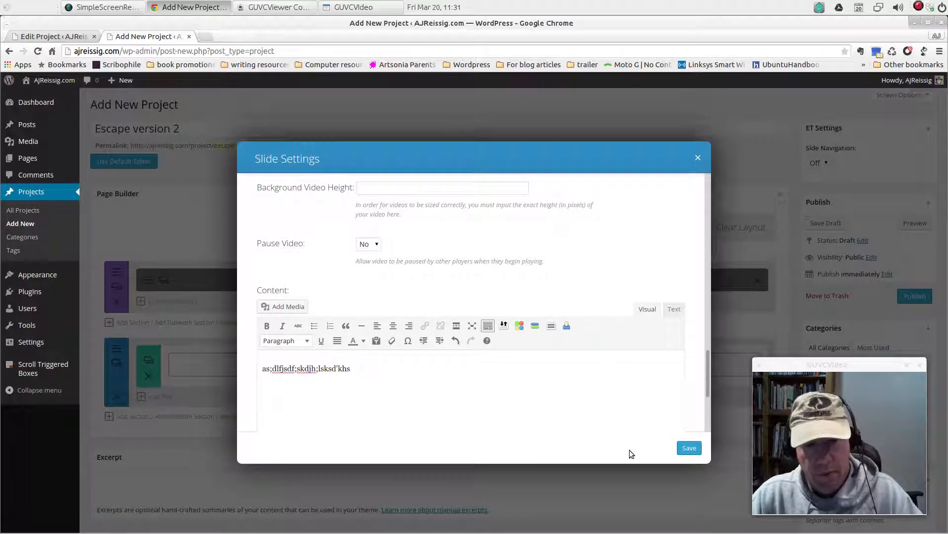
left_click(688, 448)
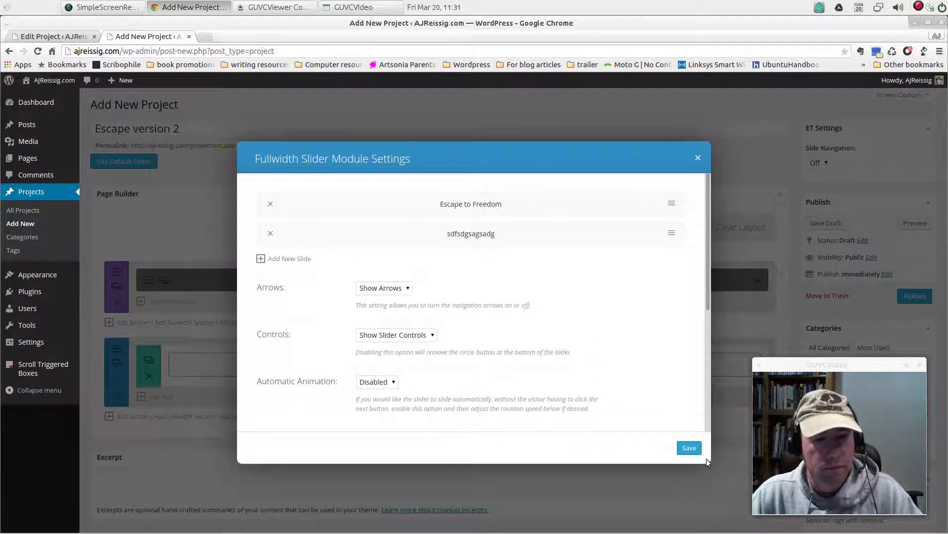
Set the fullwidth slider's Automatic Animation to Enabled and save the module settings
scroll(615, 337, "down", 2)
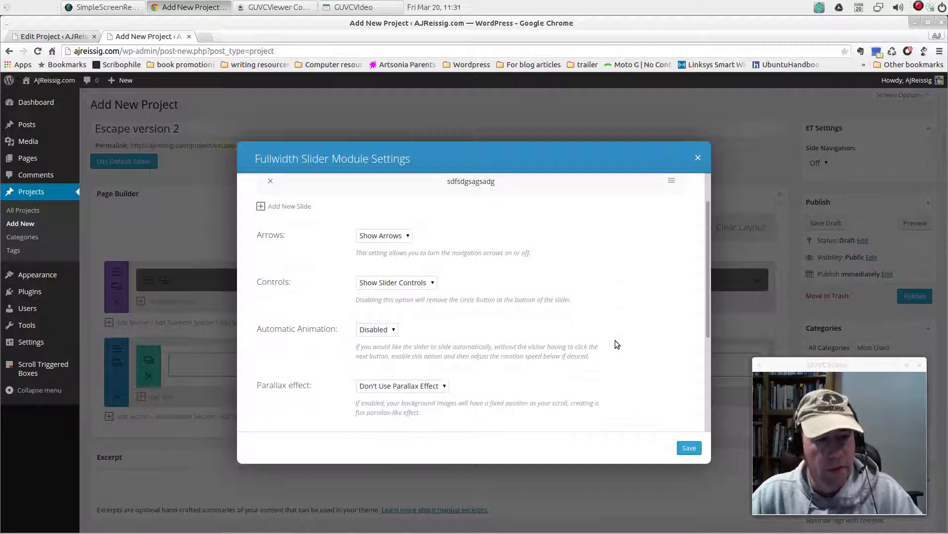
left_click(388, 335)
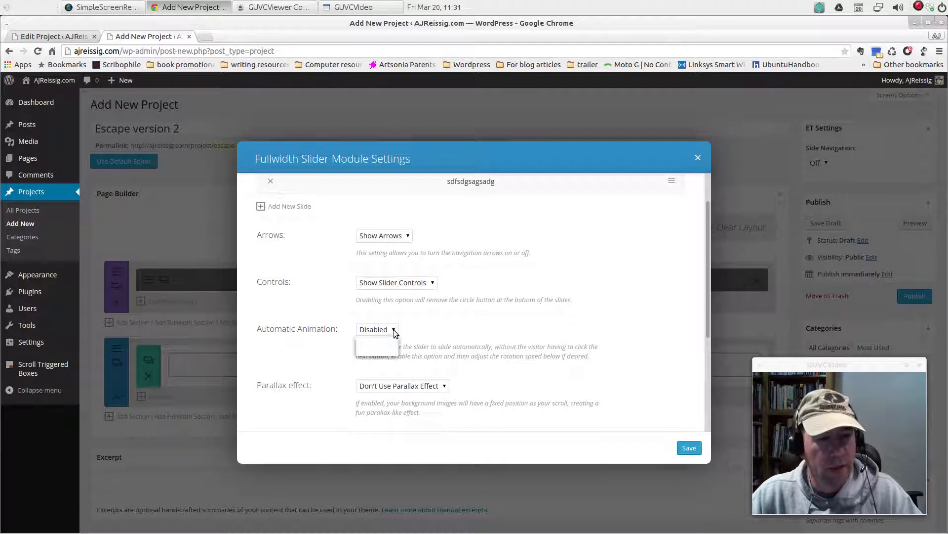
left_click(386, 353)
scroll(588, 345, "down", 7)
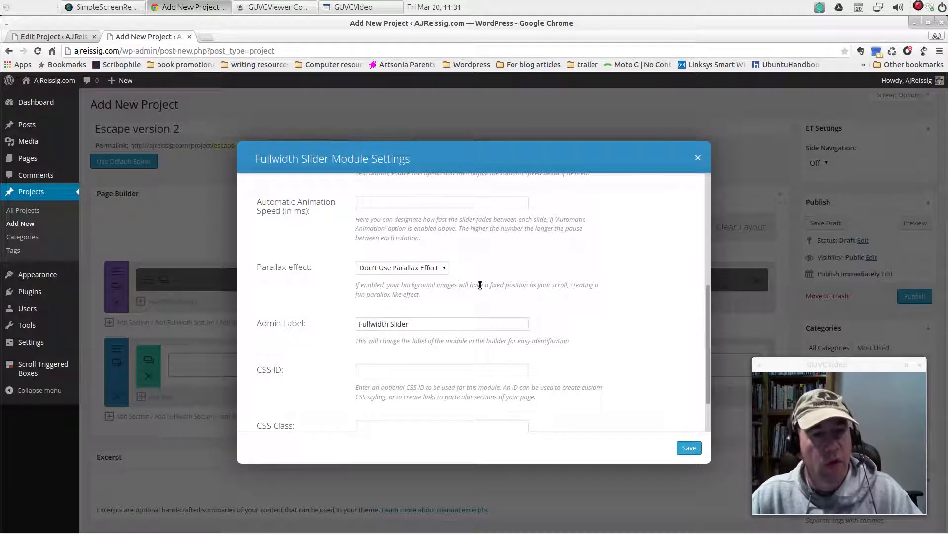
scroll(539, 292, "down", 2)
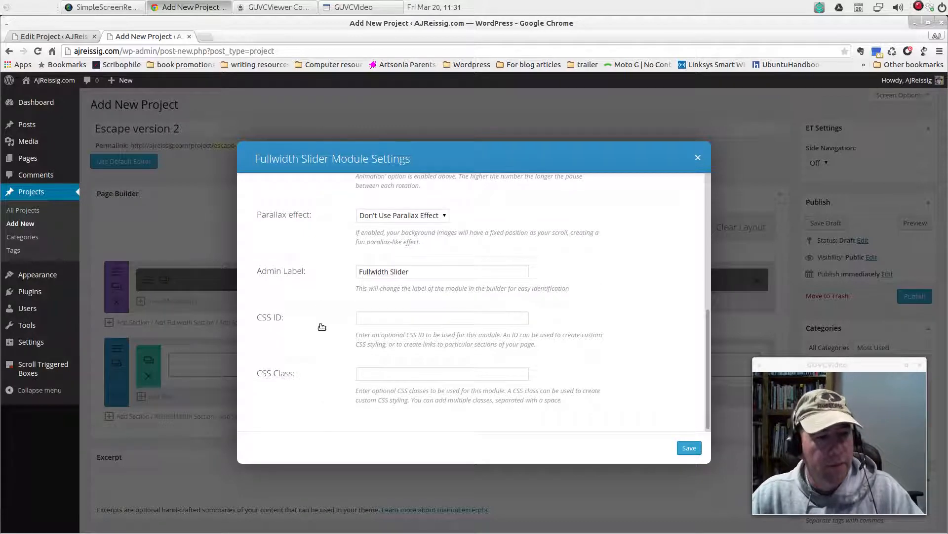
scroll(563, 335, "down", 1)
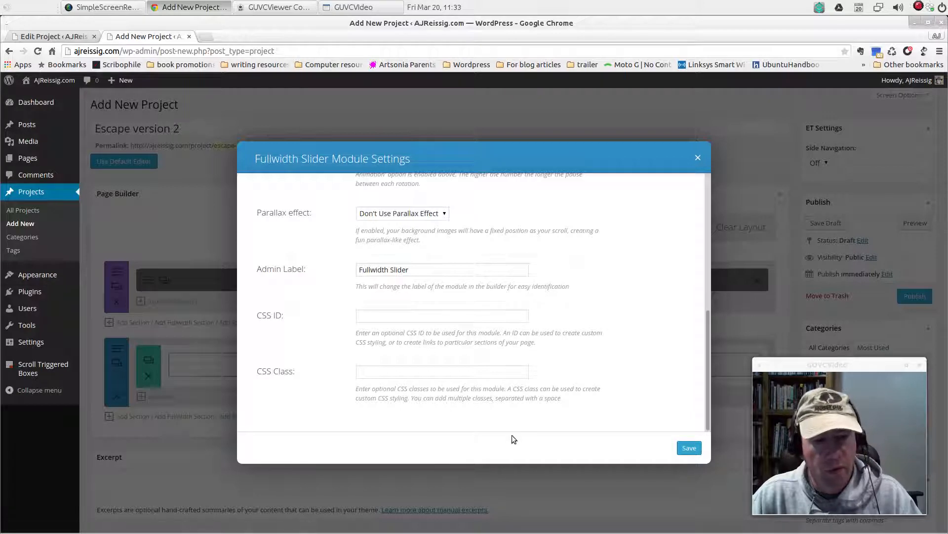
left_click(689, 448)
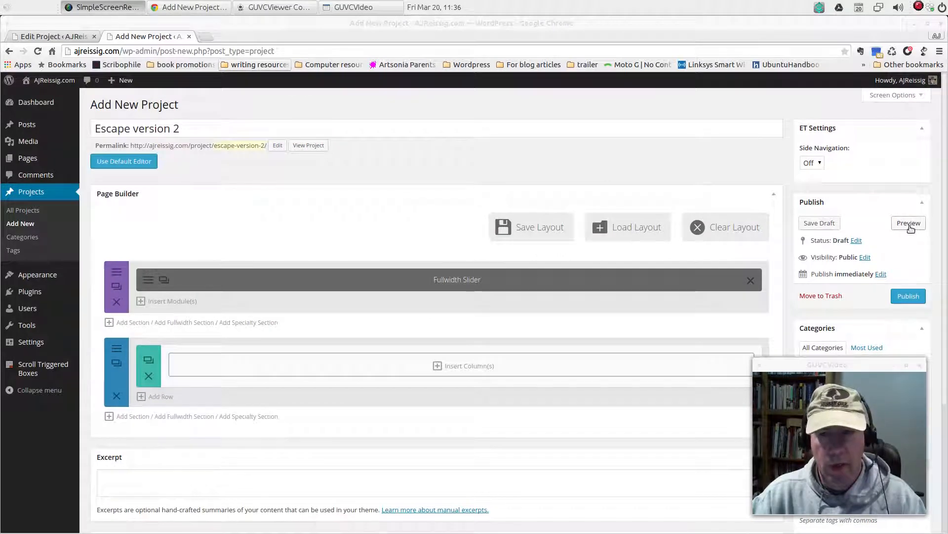
Preview the project, examine both slides and how their backgrounds behave while the page scrolls, and close the preview
left_click(909, 224)
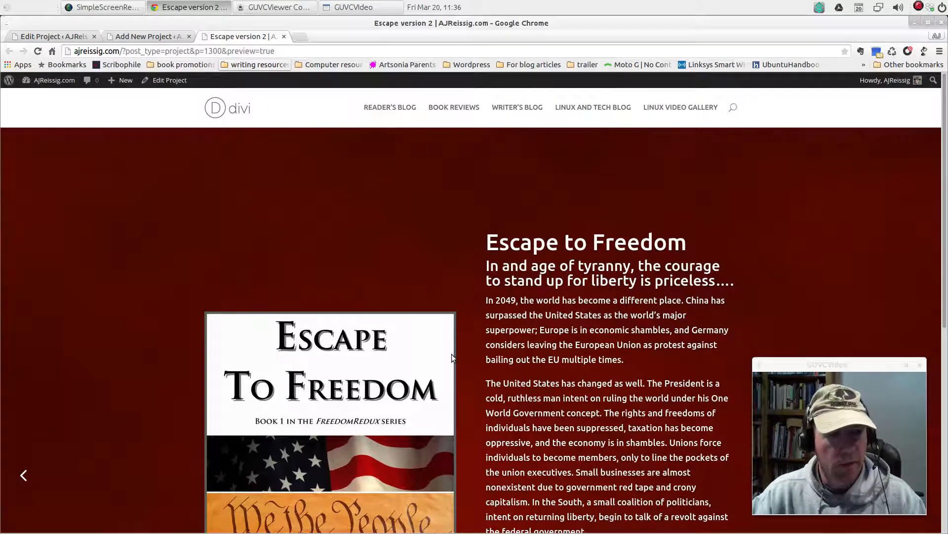
scroll(250, 349, "down", 1)
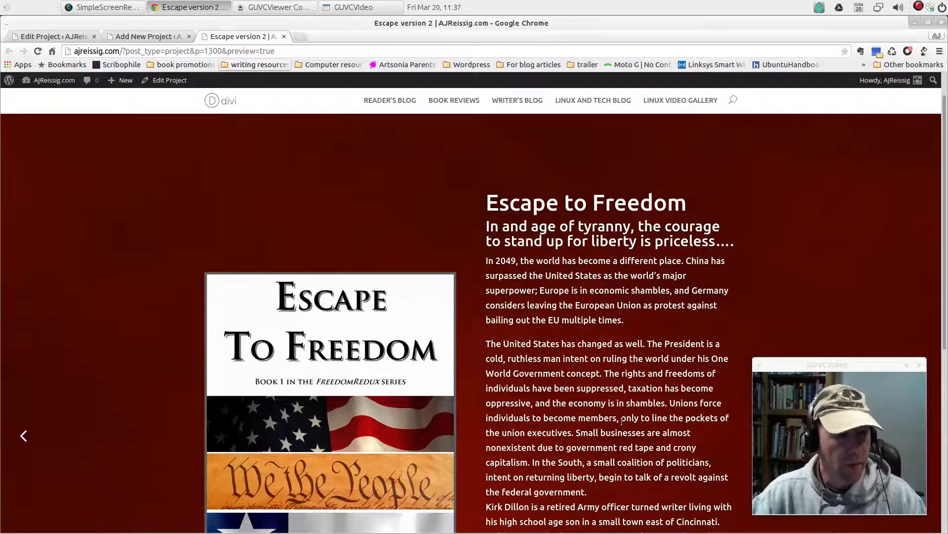
left_click(26, 434)
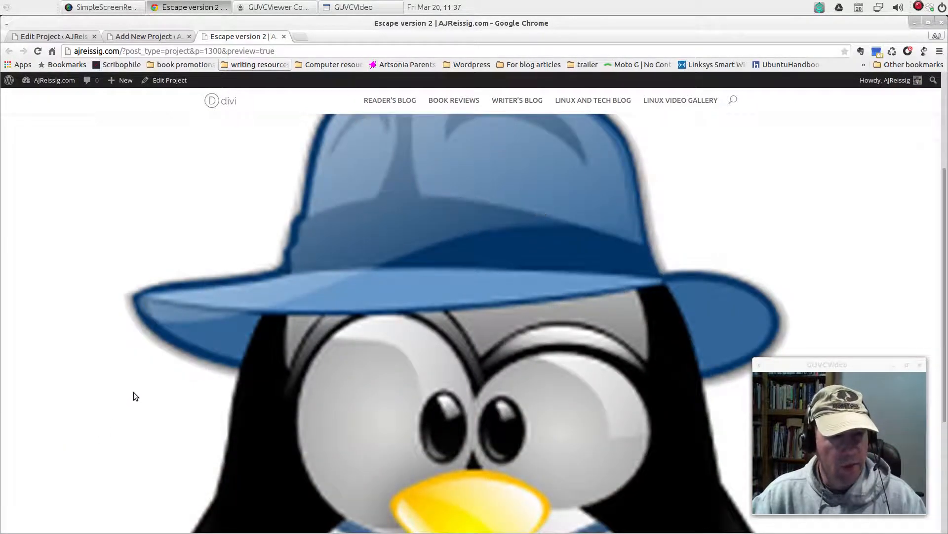
scroll(446, 345, "up", 2)
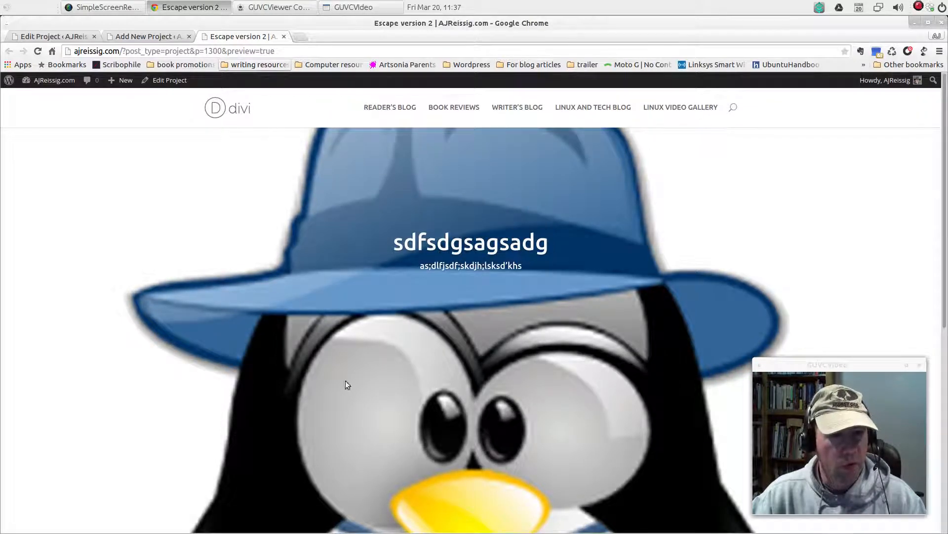
scroll(565, 406, "down", 3)
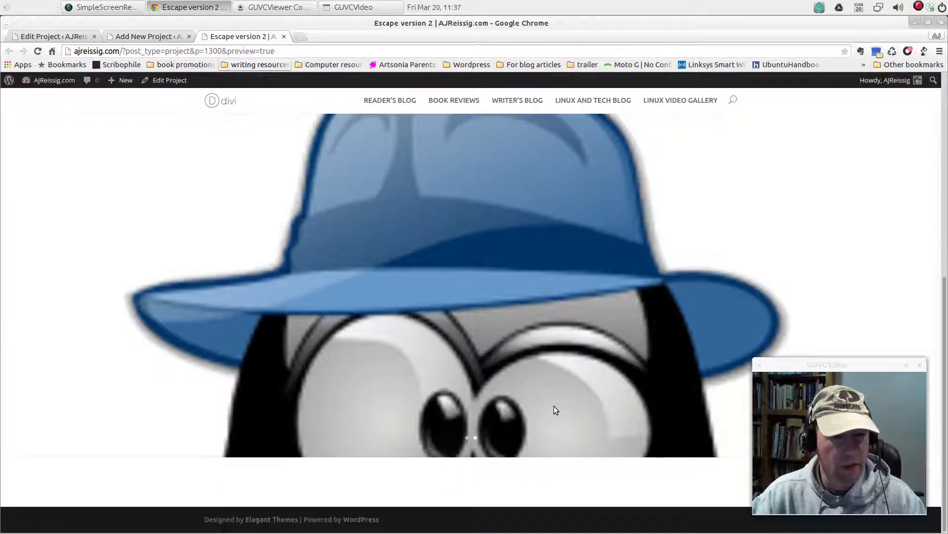
scroll(550, 409, "up", 3)
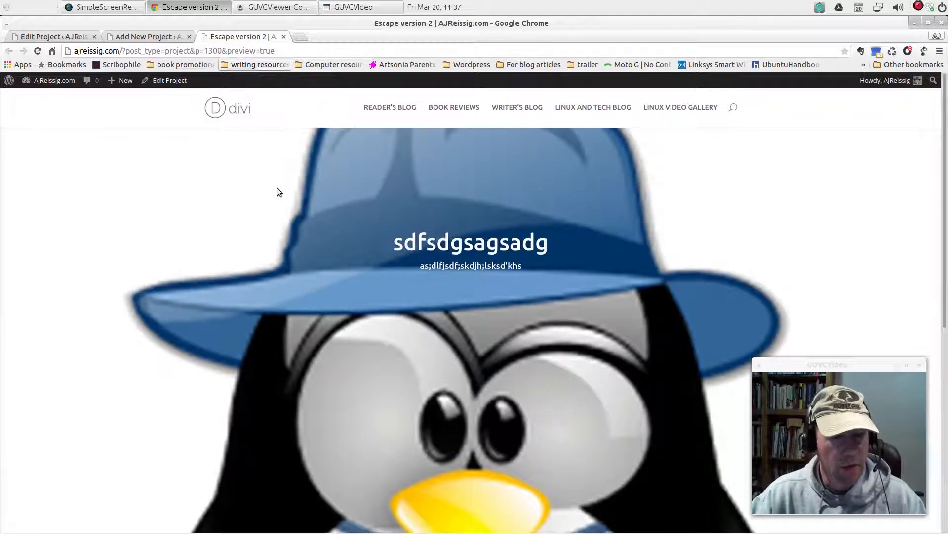
key("ctrl+w")
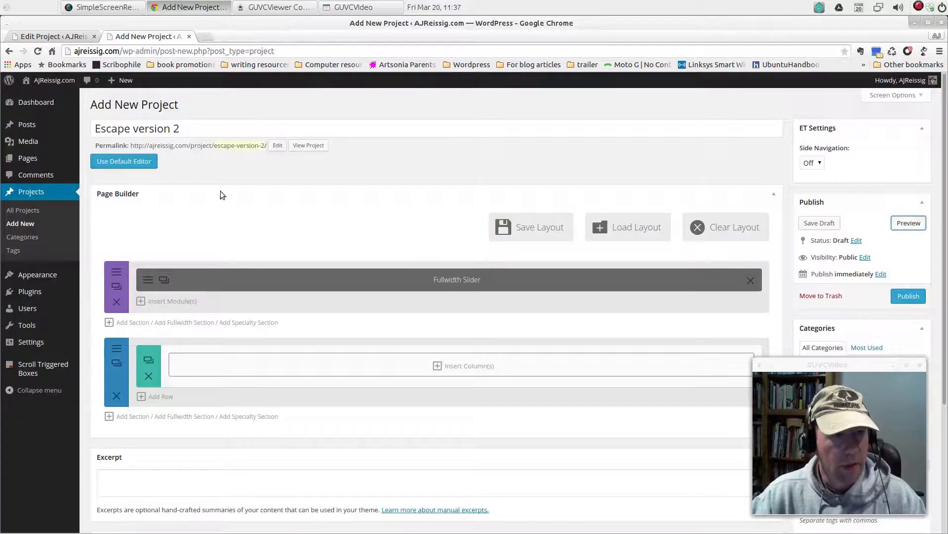
Set the fullwidth slider's Parallax effect to Don't Use Parallax Effect and save the module settings
left_click(148, 280)
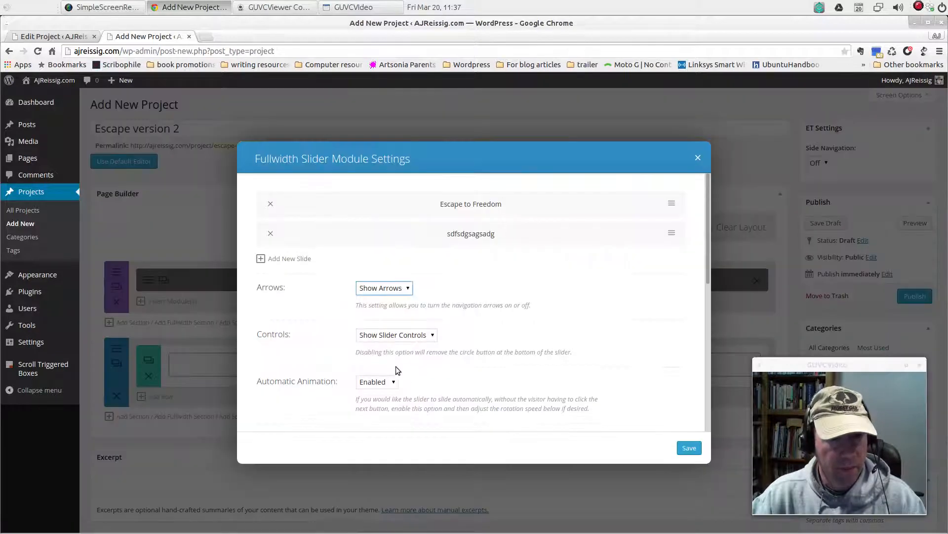
scroll(465, 377, "down", 5)
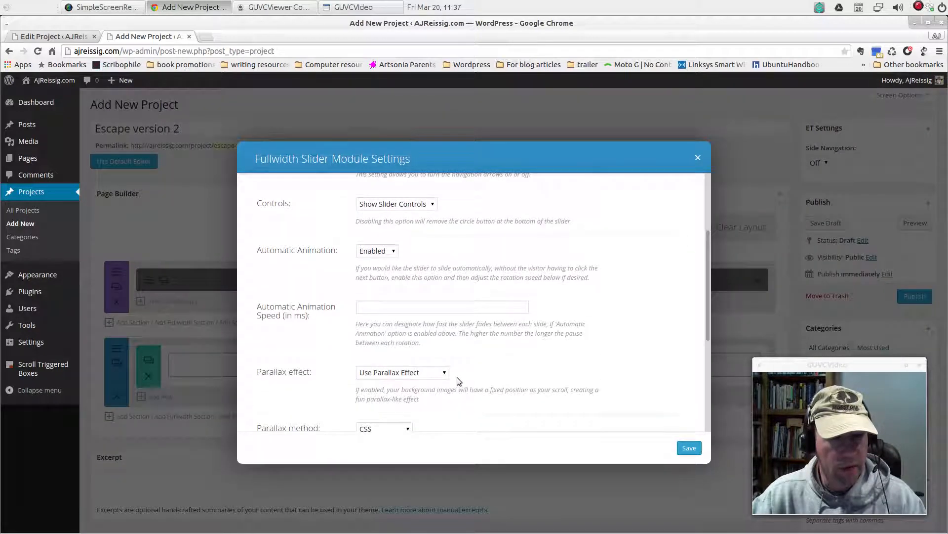
left_click(446, 374)
left_click(395, 391)
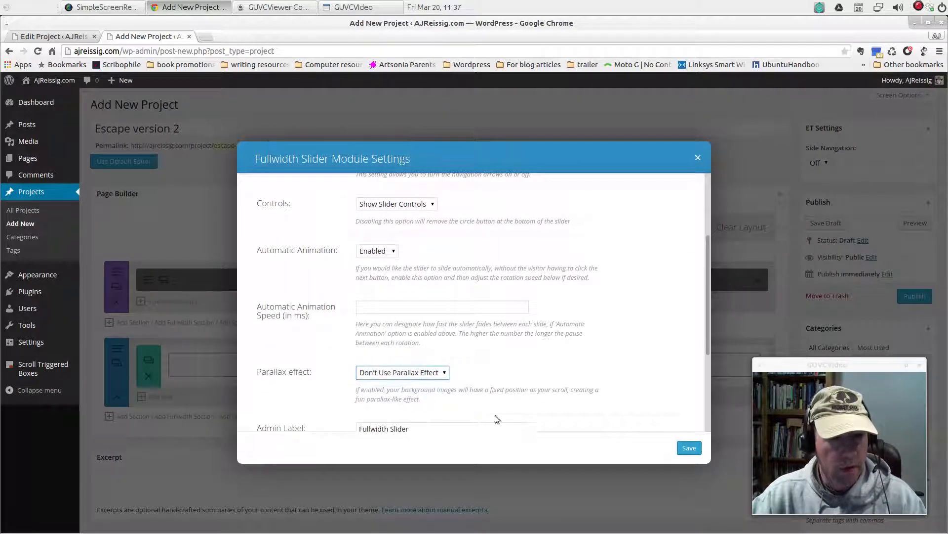
left_click(690, 448)
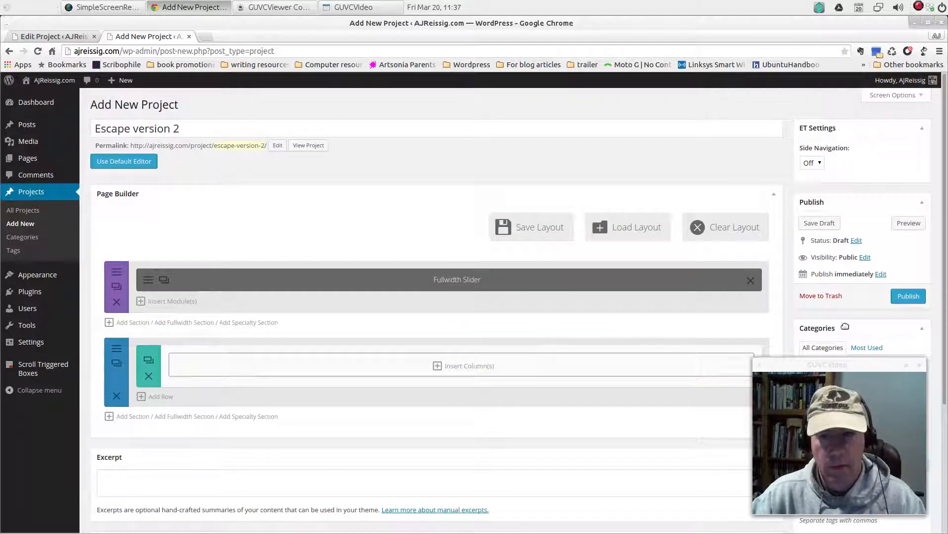
Preview the project again to check the penguin slide's background without parallax, and close the preview
left_click(908, 224)
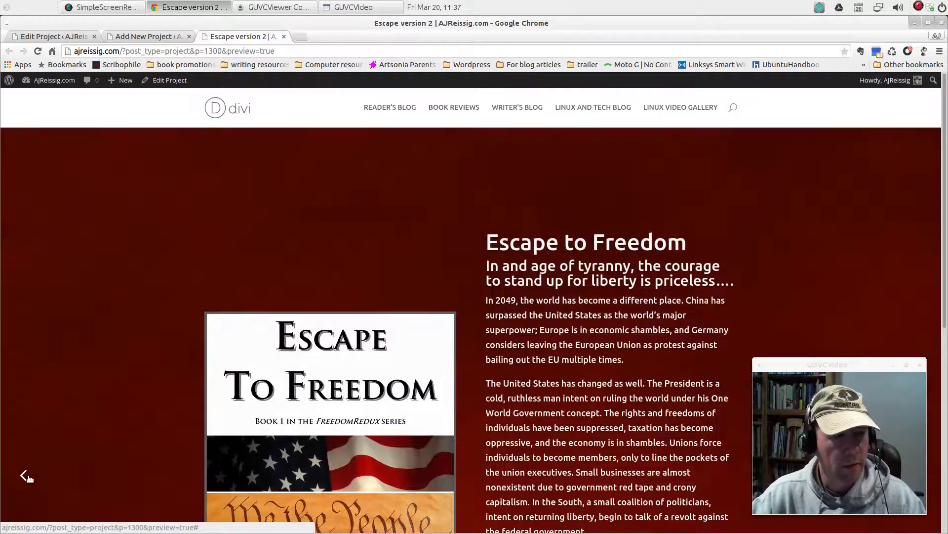
left_click(25, 475)
scroll(137, 392, "down", 5)
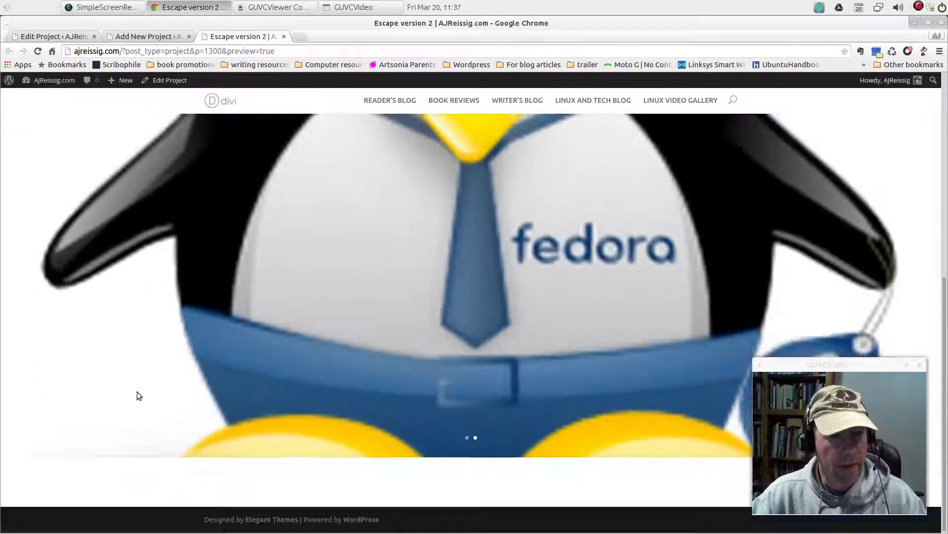
scroll(137, 392, "up", 5)
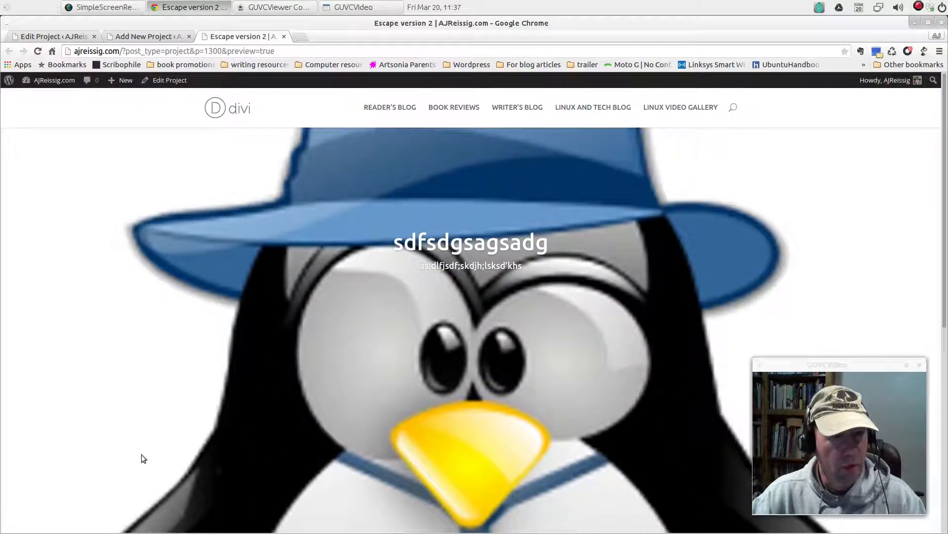
left_click(285, 36)
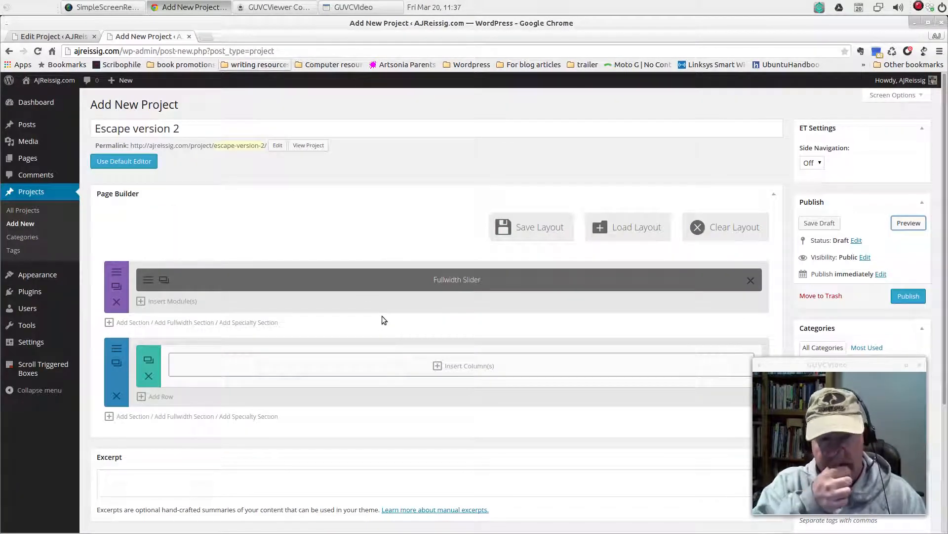
Delete the second slide, "sdfsdgsagsadg", from the fullwidth slider and save the module settings
left_click(147, 281)
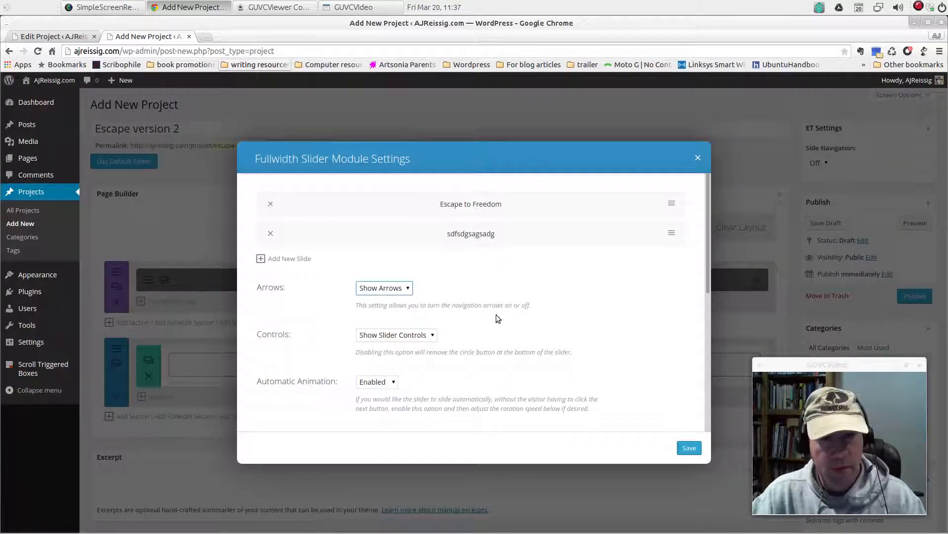
left_click(271, 234)
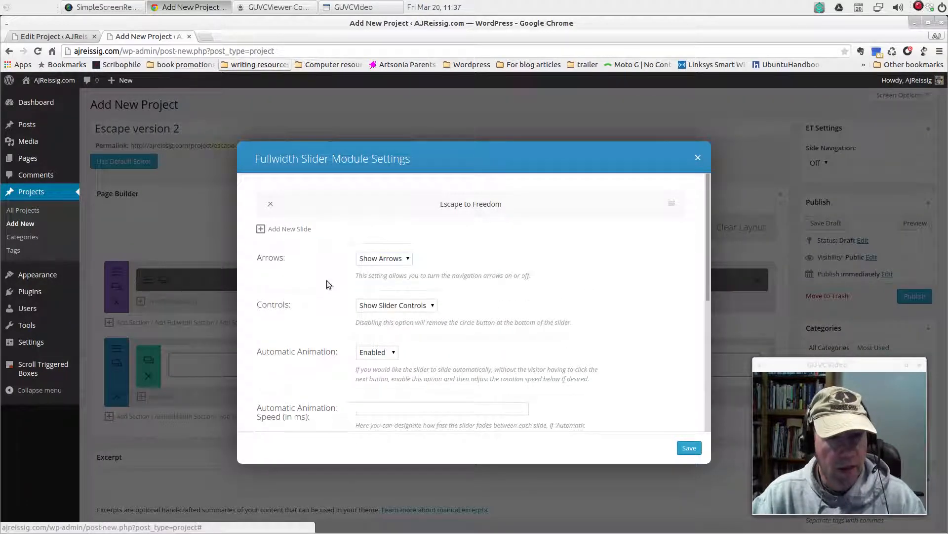
scroll(549, 353, "down", 5)
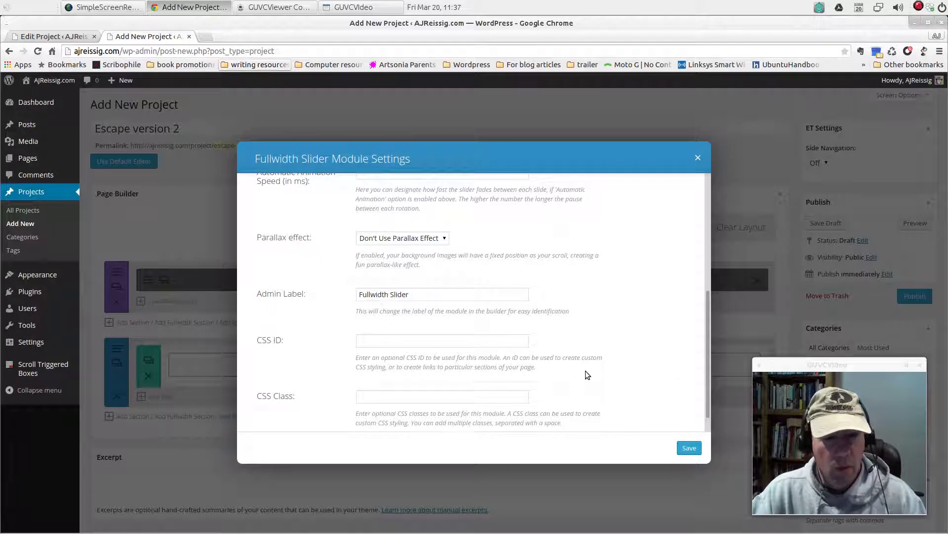
scroll(586, 373, "down", 1)
scroll(584, 372, "up", 5)
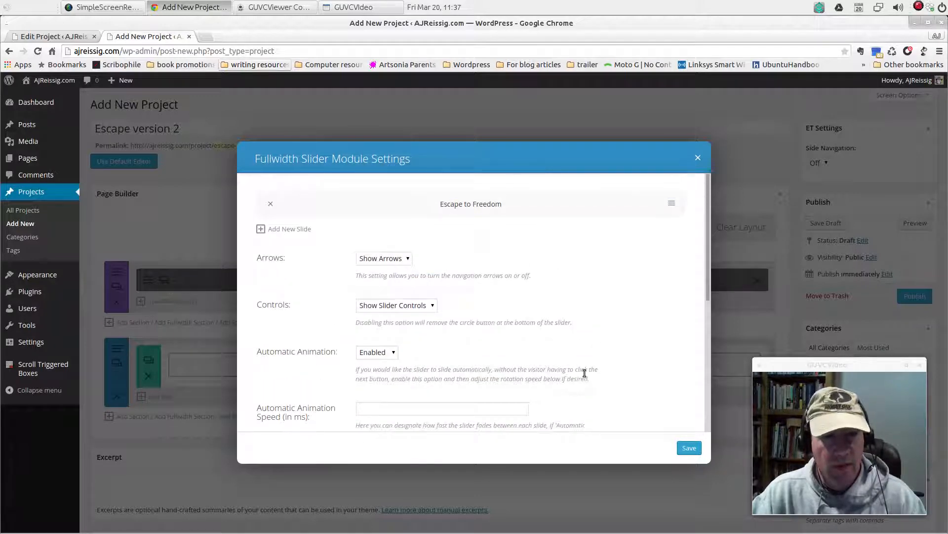
scroll(585, 373, "down", 6)
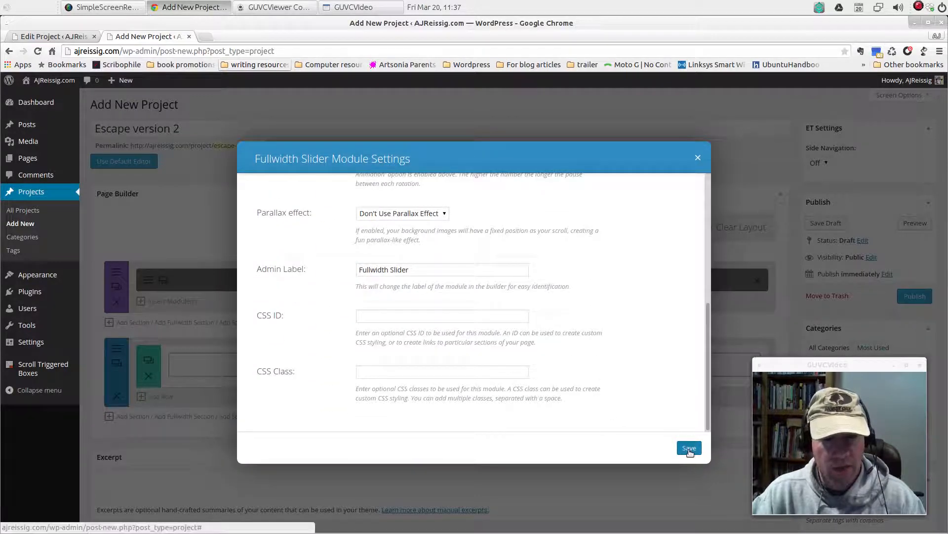
left_click(690, 448)
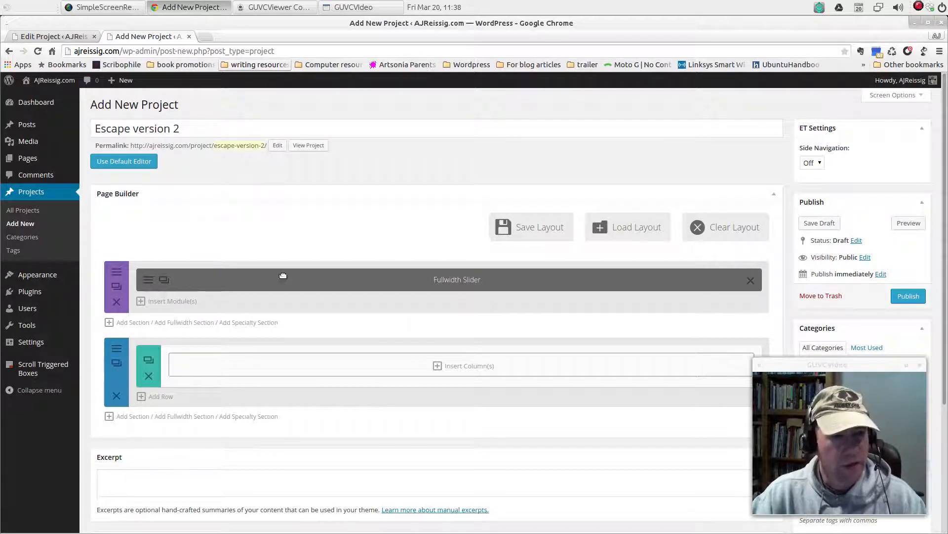
Close the slide settings in the original Escape to Freedom project, check its section layout, and return to the new project
key("ctrl+Page_Up")
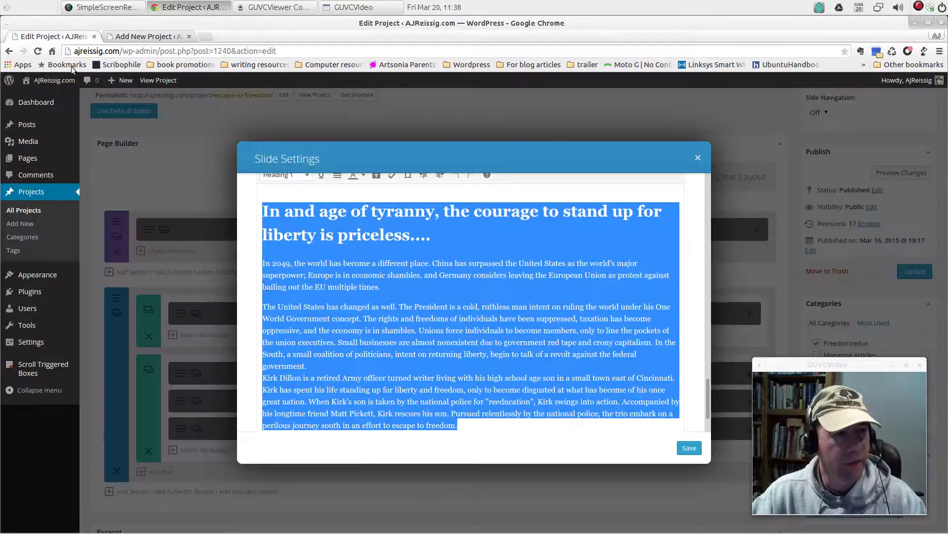
left_click(698, 155)
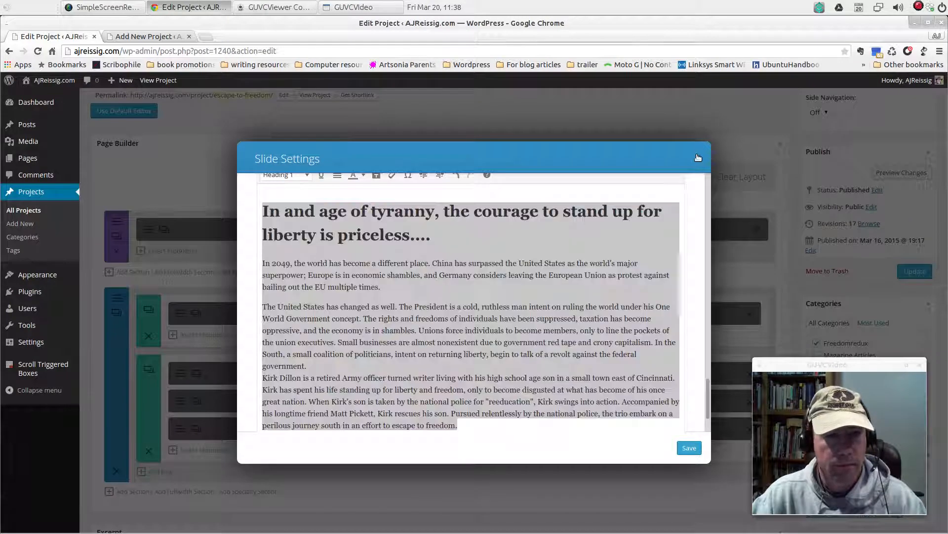
left_click(697, 159)
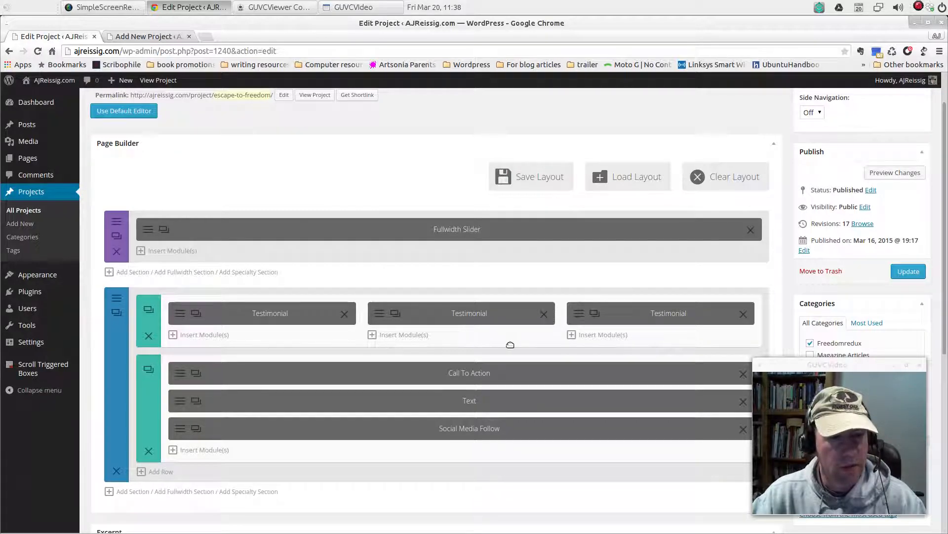
left_click(149, 41)
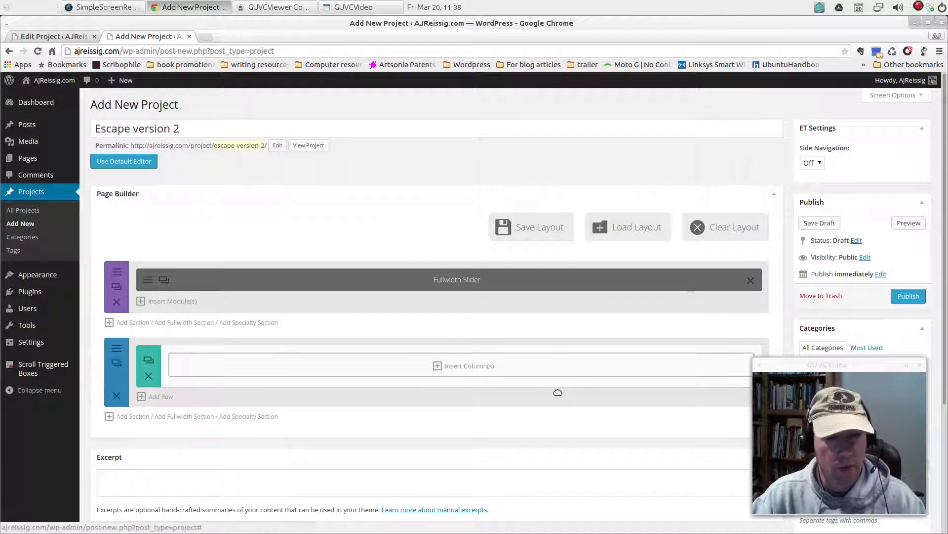
Insert three equal 1/3 columns into the empty row of the standard section below the fullwidth slider
left_click_drag(763, 372, 778, 382)
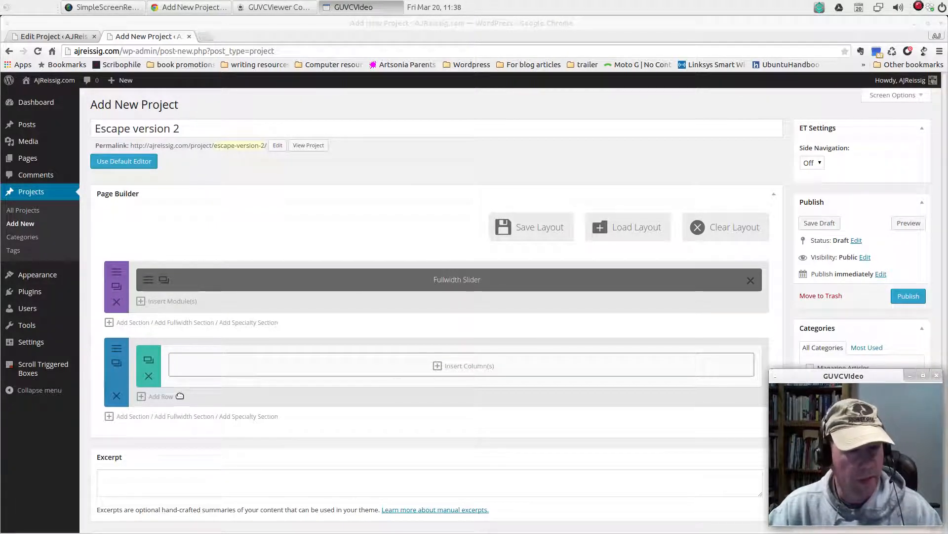
left_click(465, 367)
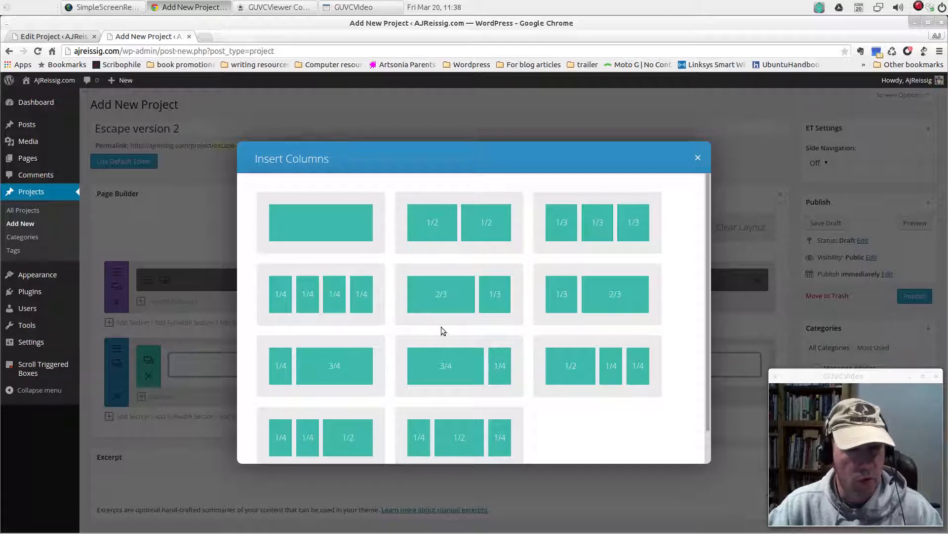
scroll(621, 382, "down", 1)
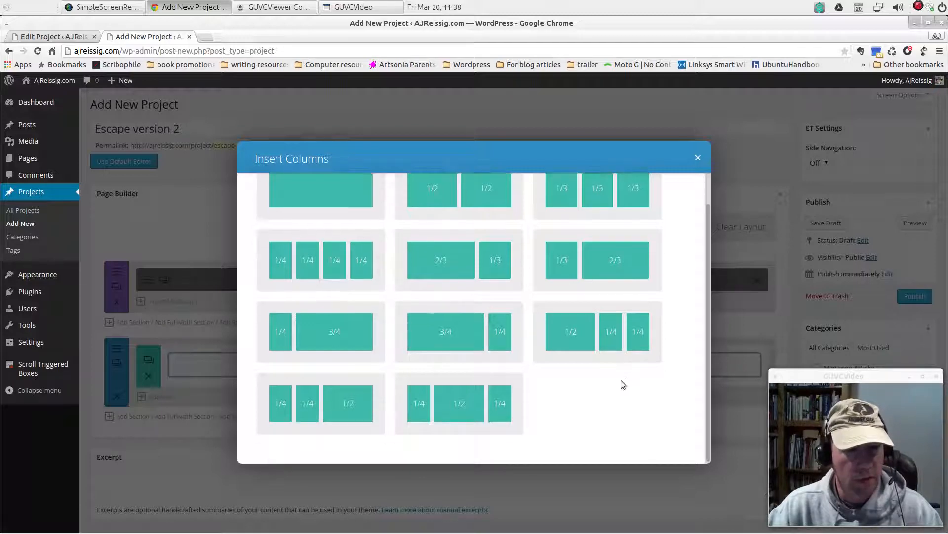
scroll(396, 313, "up", 1)
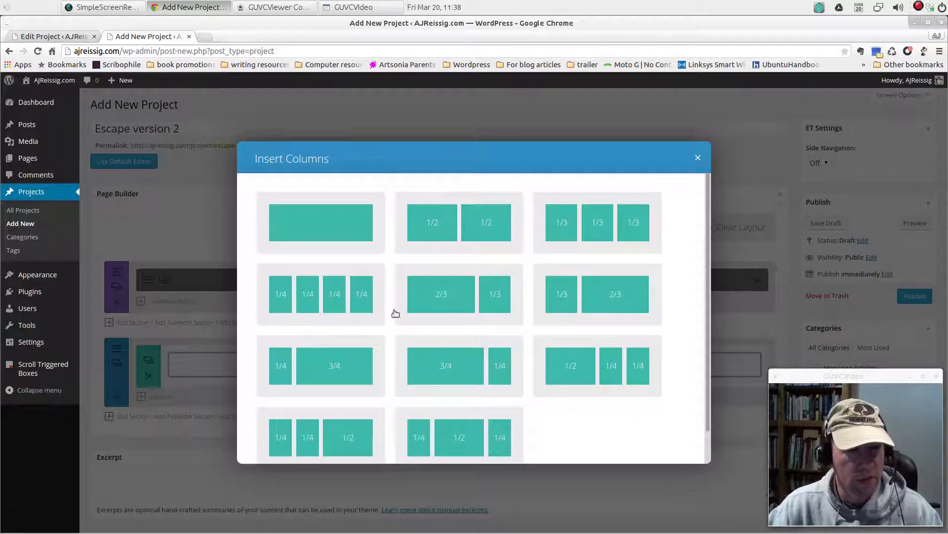
left_click(607, 238)
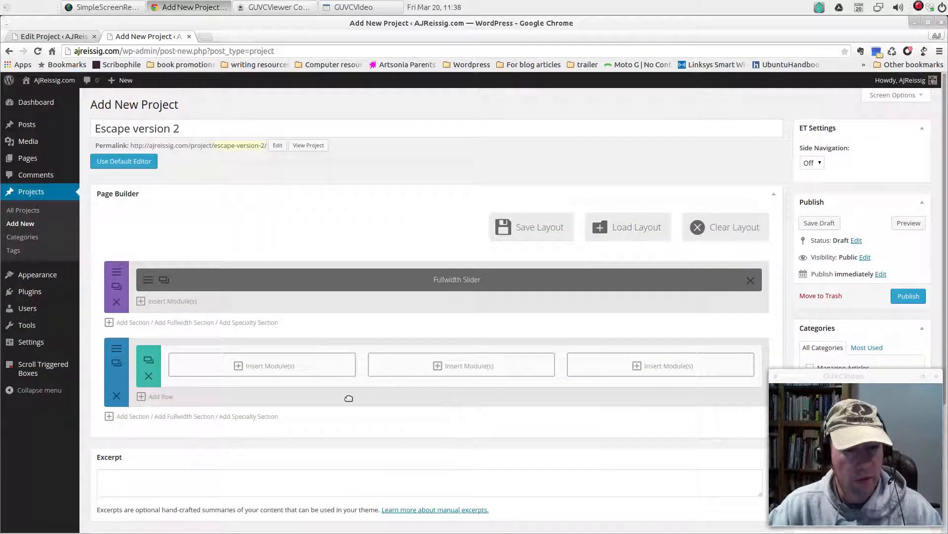
Look over the modules available for the first column, and preview the project before returning to the builder
left_click(273, 367)
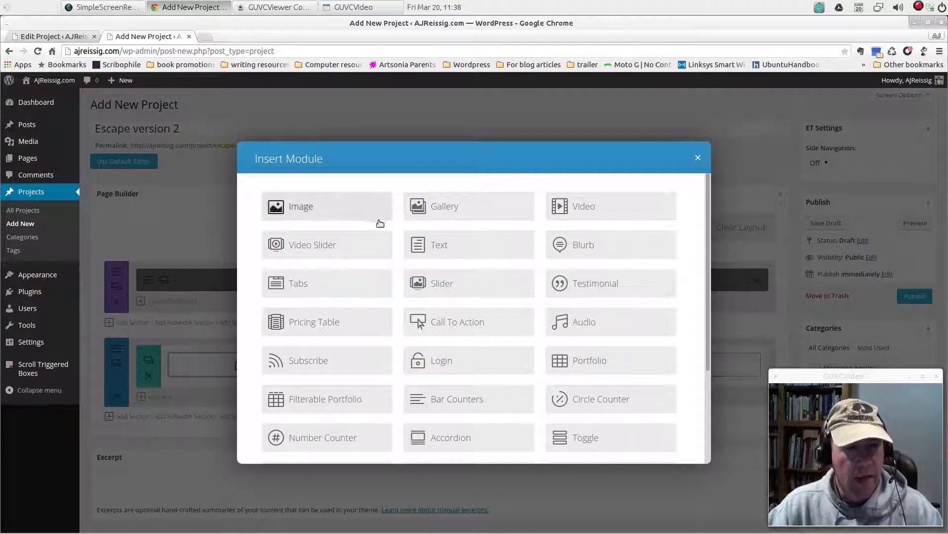
left_click(698, 158)
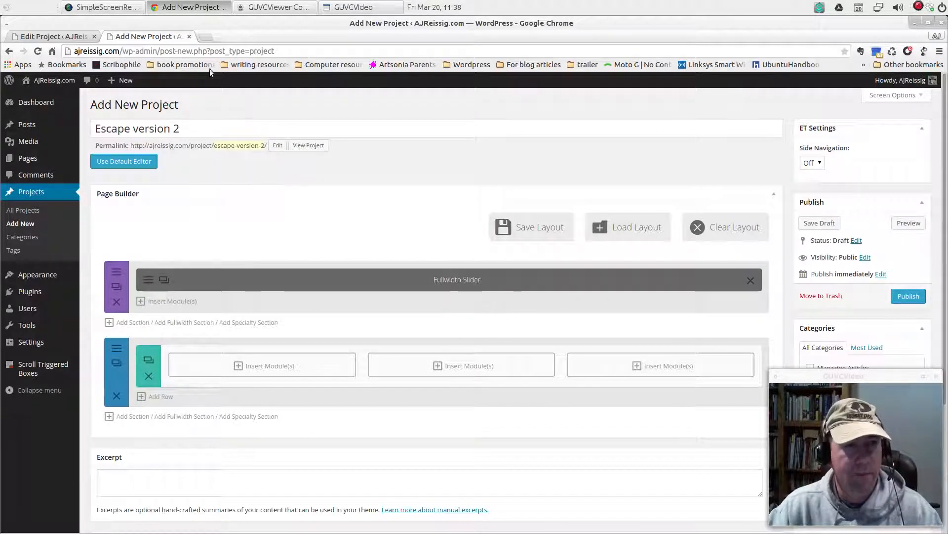
left_click(909, 223)
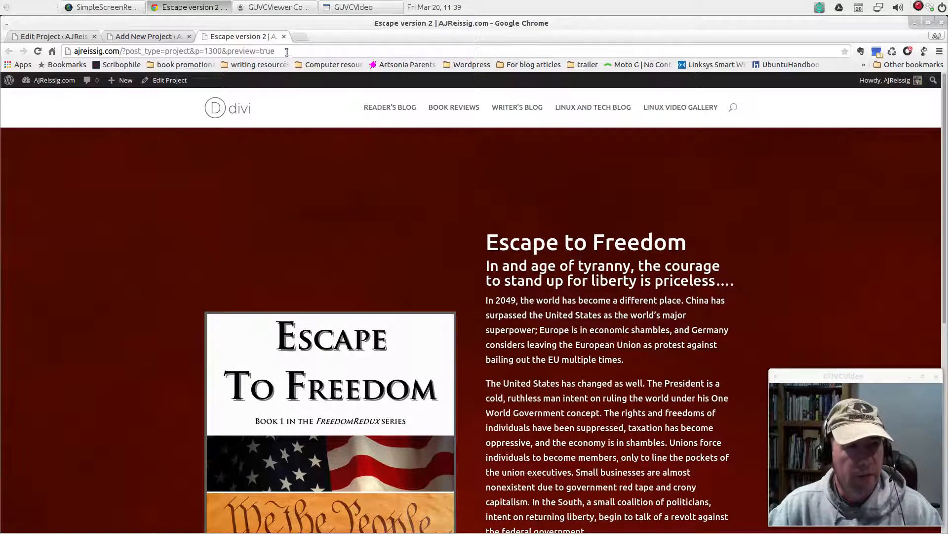
left_click(284, 37)
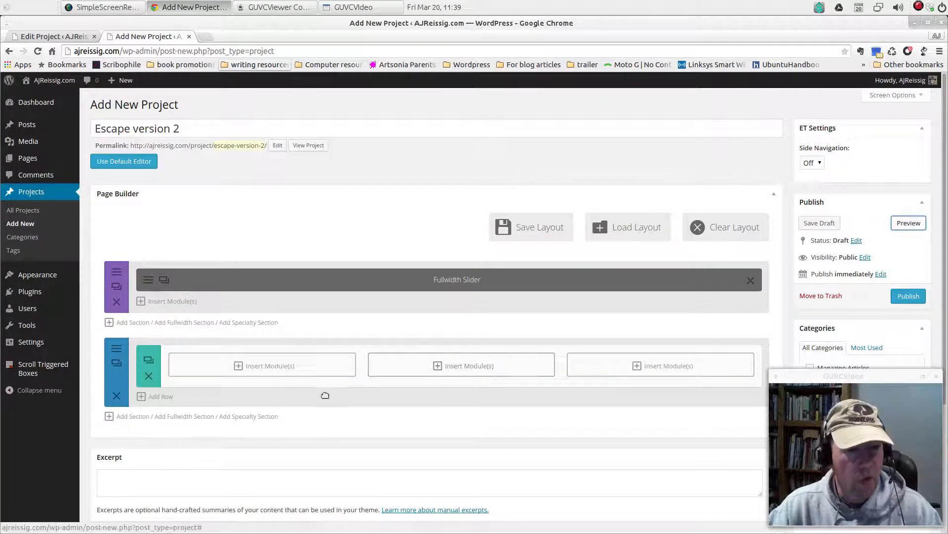
Insert a Testimonial module into the first of the three columns
scroll(591, 395, "down", 2)
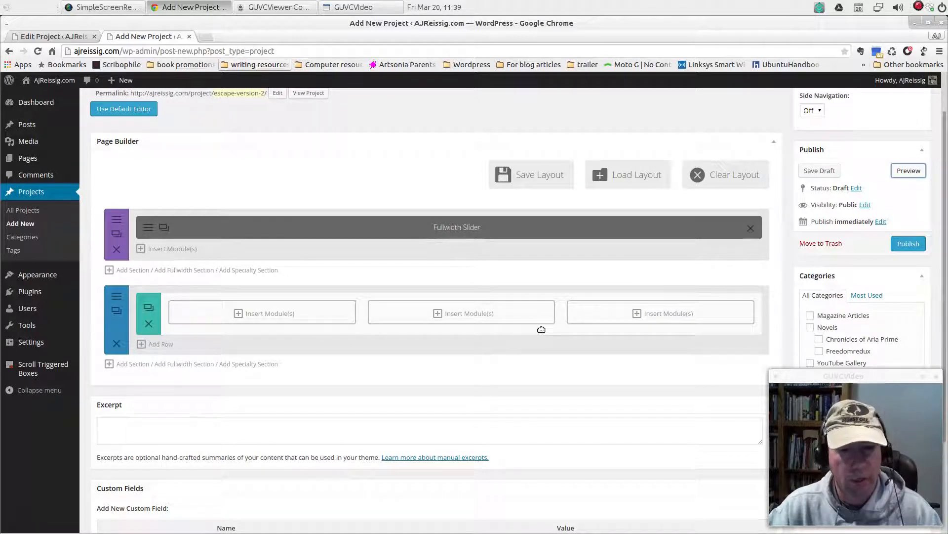
left_click(262, 319)
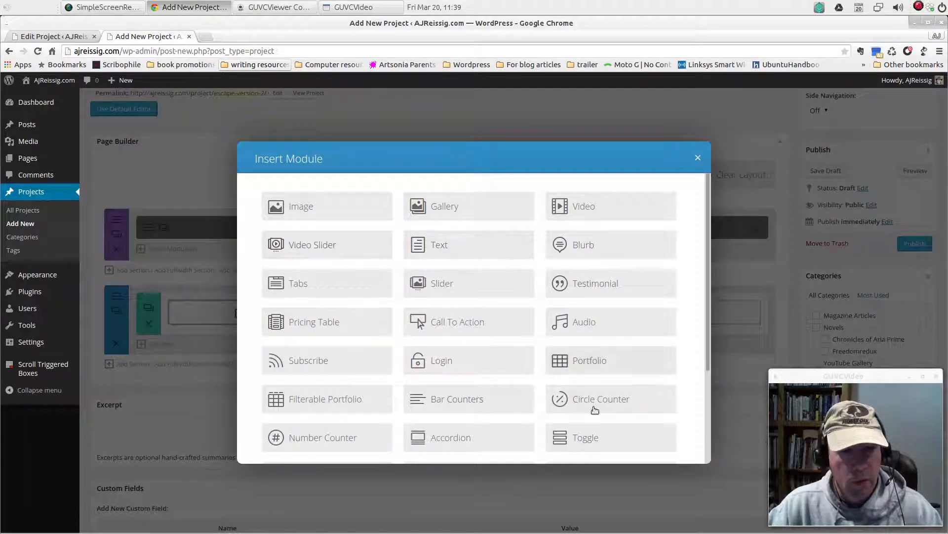
left_click(596, 284)
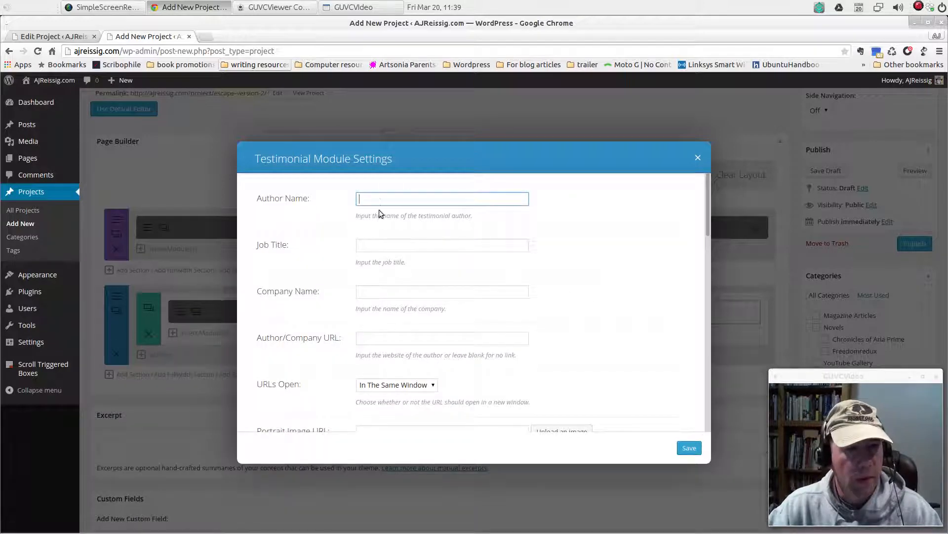
Copy the full review text from the original project's first Testimonial module and return to the new testimonial's settings
left_click(49, 37)
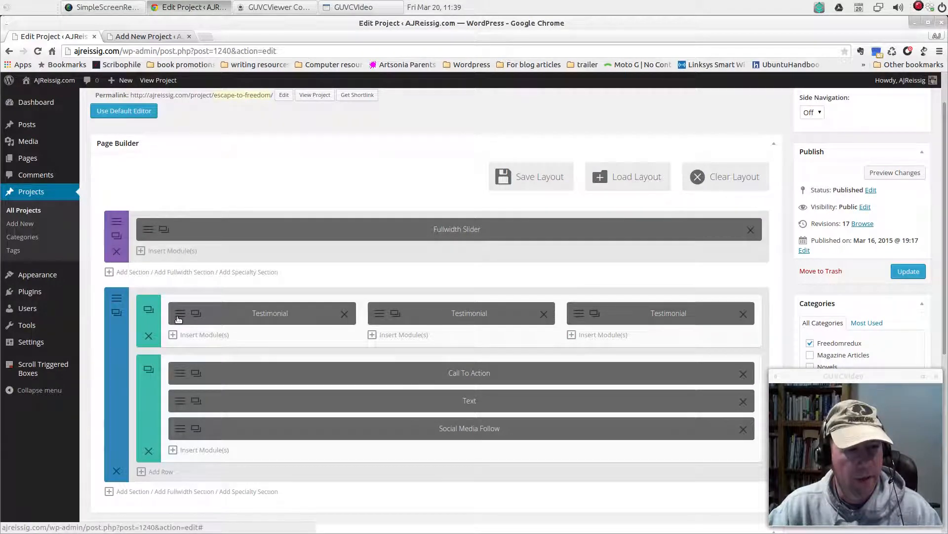
left_click(179, 319)
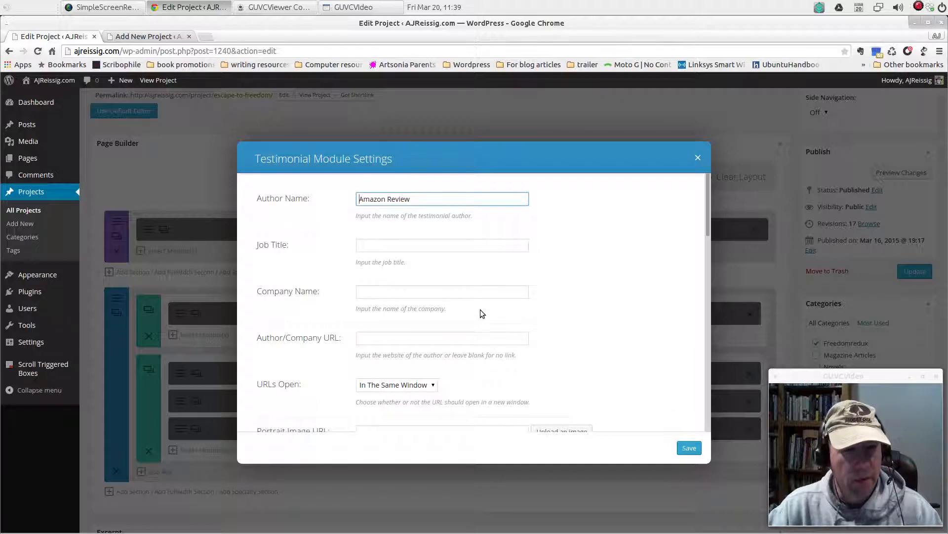
scroll(480, 309, "down", 12)
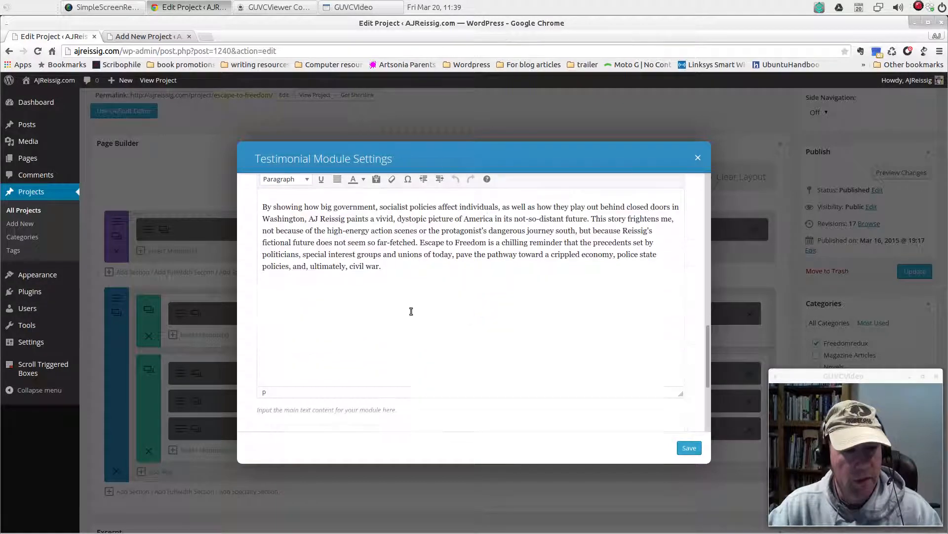
left_click_drag(411, 311, 255, 184)
left_click(402, 271)
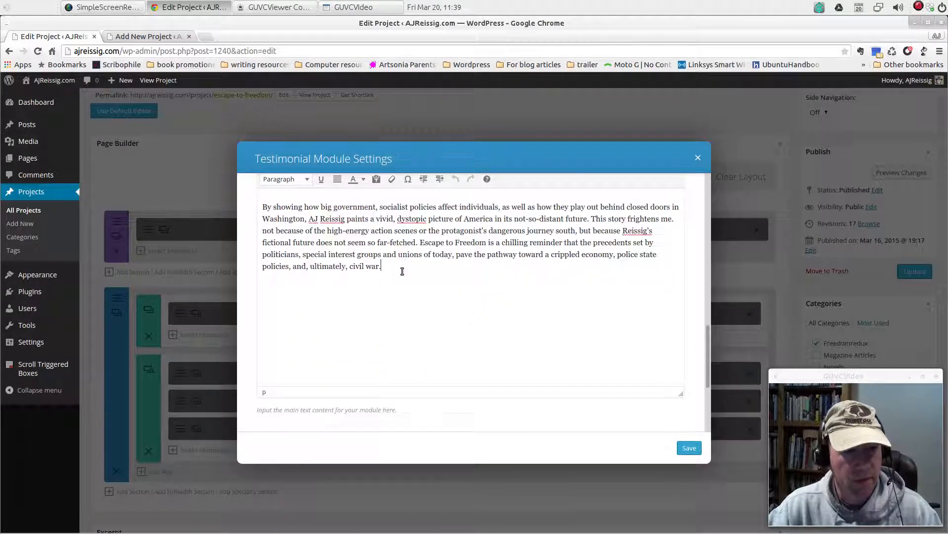
left_click_drag(402, 271, 261, 202)
key("ctrl+c")
right_click(340, 256)
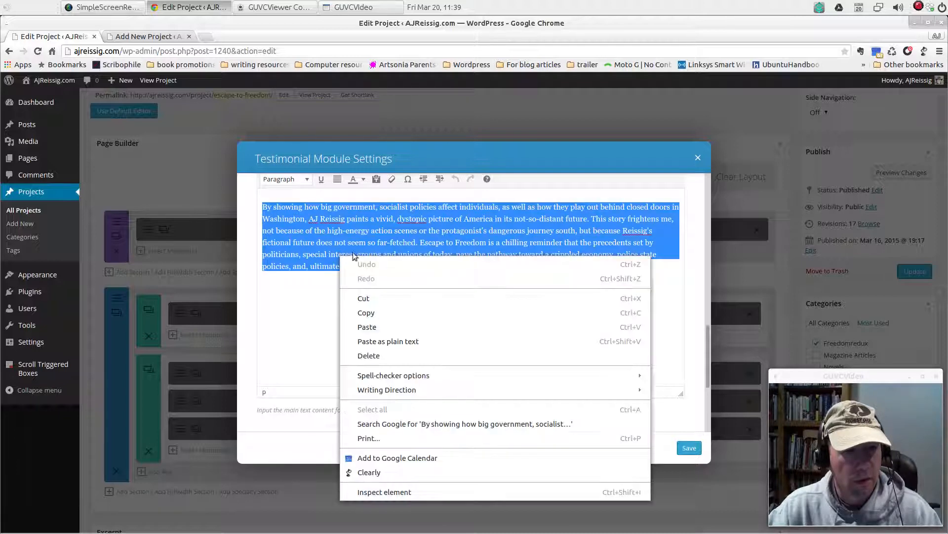
left_click(365, 312)
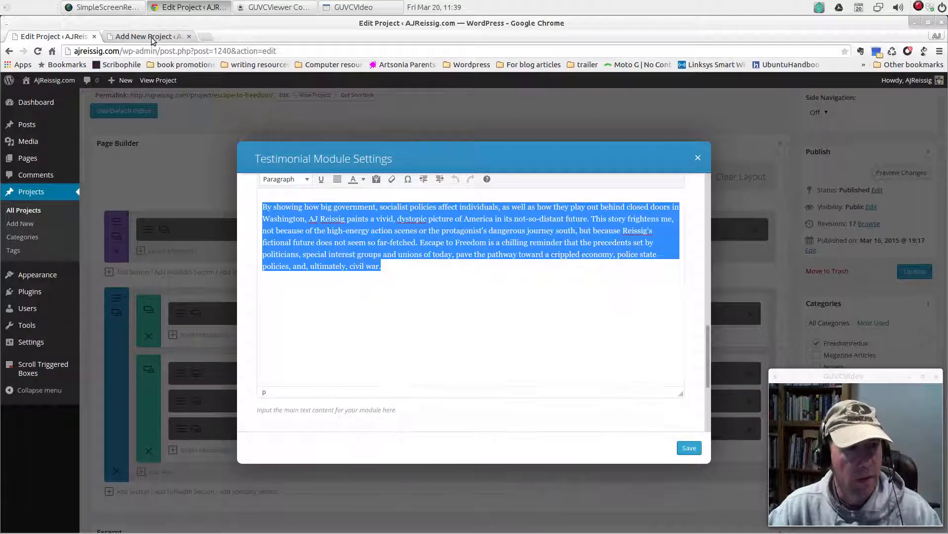
left_click(151, 37)
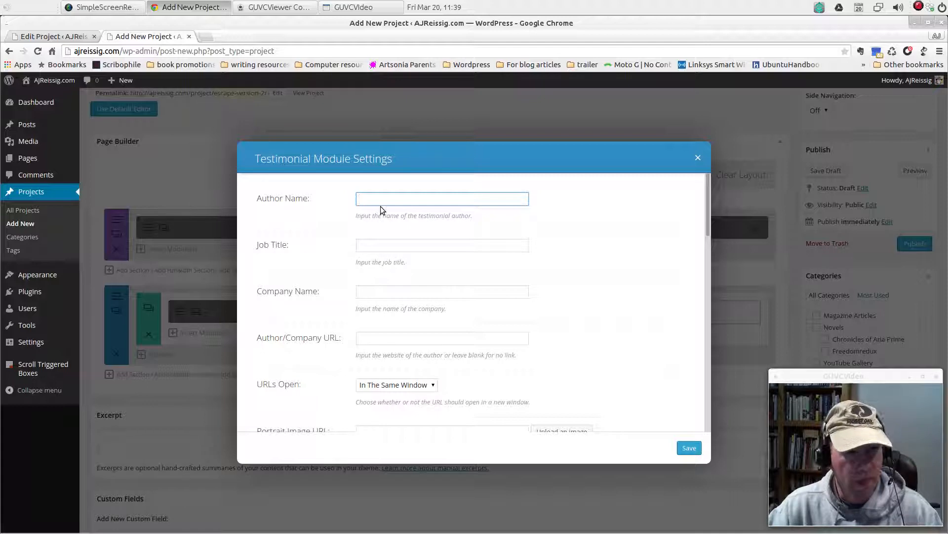
Set the new testimonial's Author Name to "Amazon Review"
type("A")
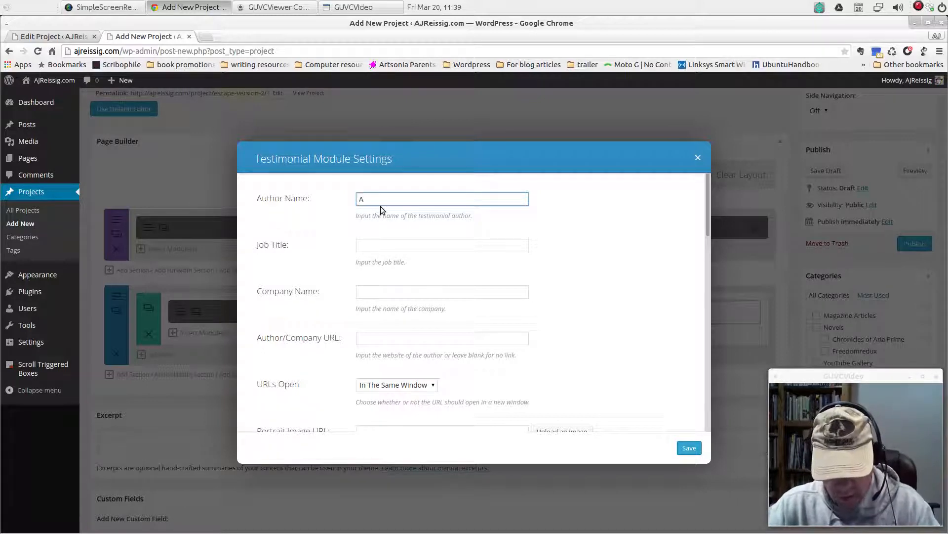
type("mazon")
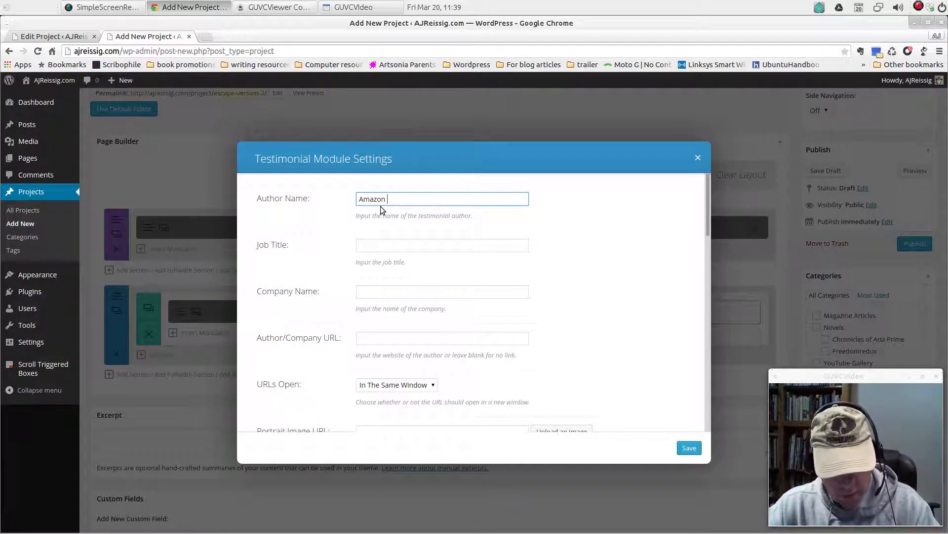
type(" Review")
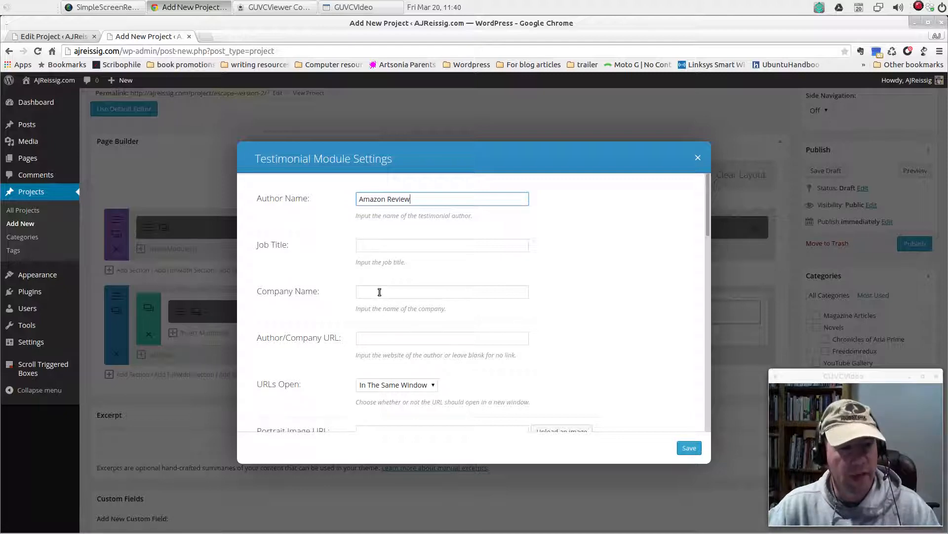
Examine the testimonial's company, URL, portrait image and quote icon fields, including the choices for how URLs open
scroll(523, 346, "down", 2)
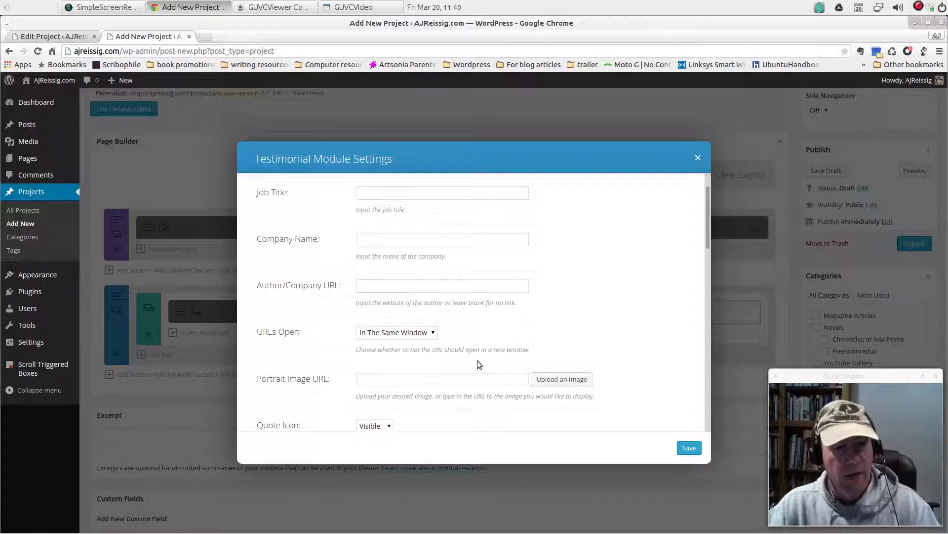
scroll(477, 360, "down", 1)
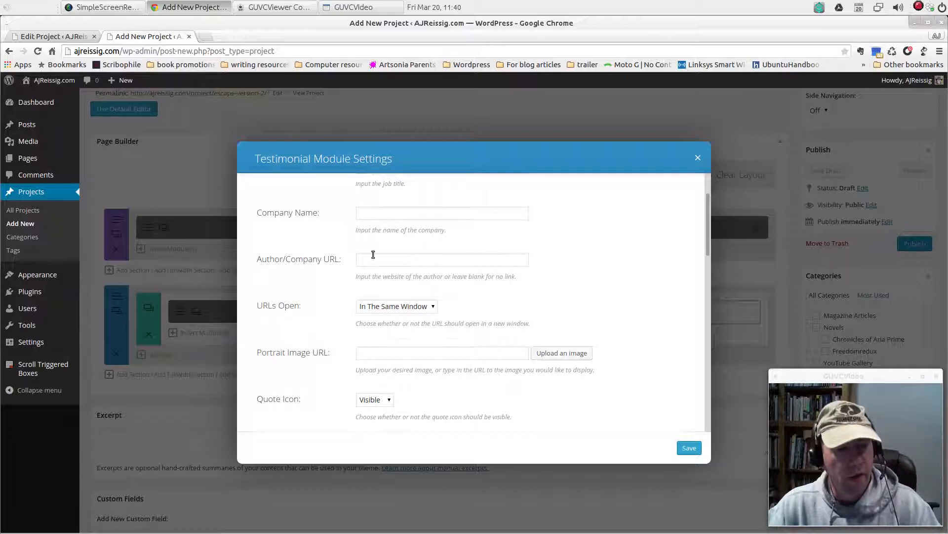
left_click(433, 308)
left_click(509, 309)
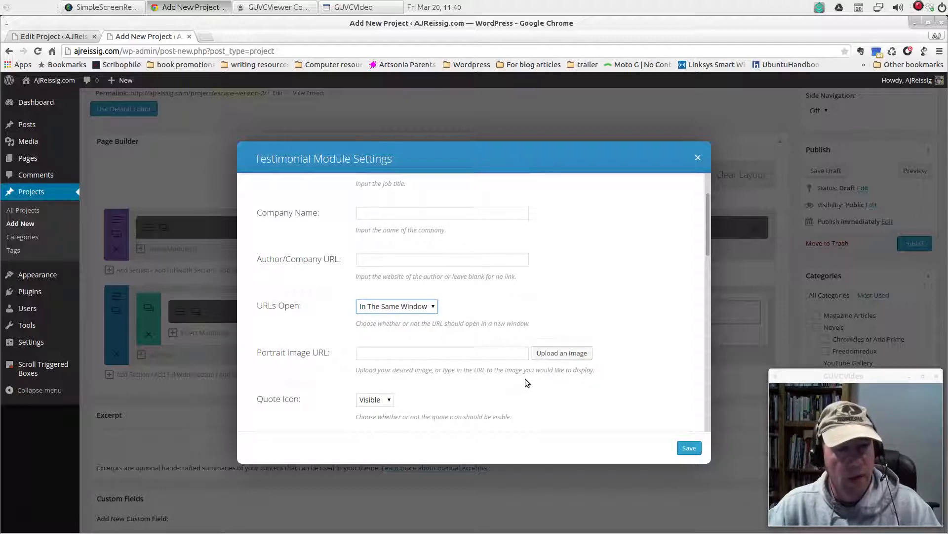
Examine the testimonial's background color, text color and text orientation options, including the color picker
scroll(489, 299, "down", 1)
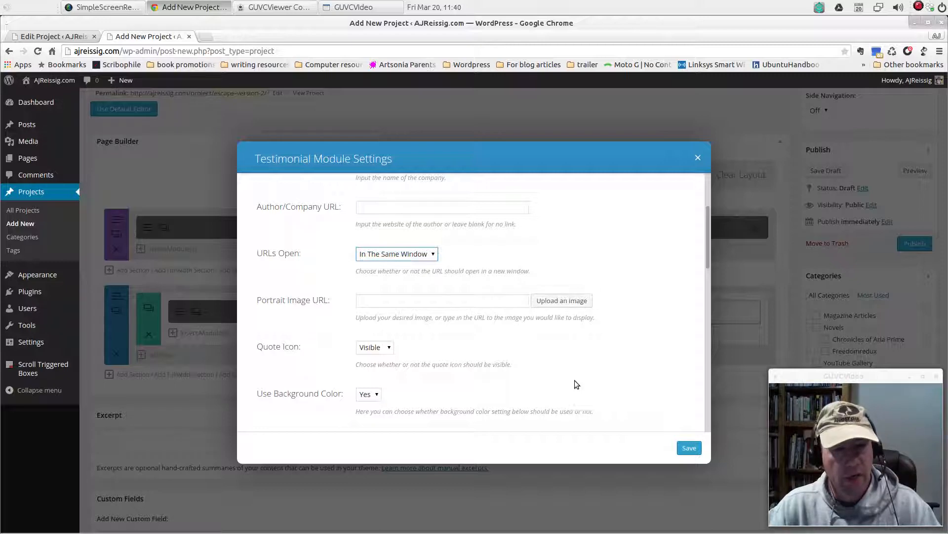
scroll(569, 378, "down", 3)
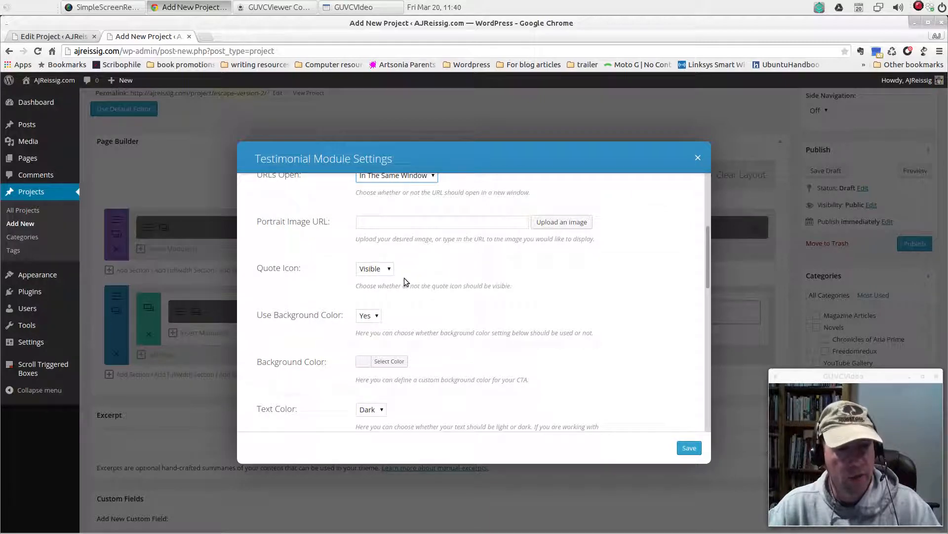
left_click(378, 319)
left_click(375, 316)
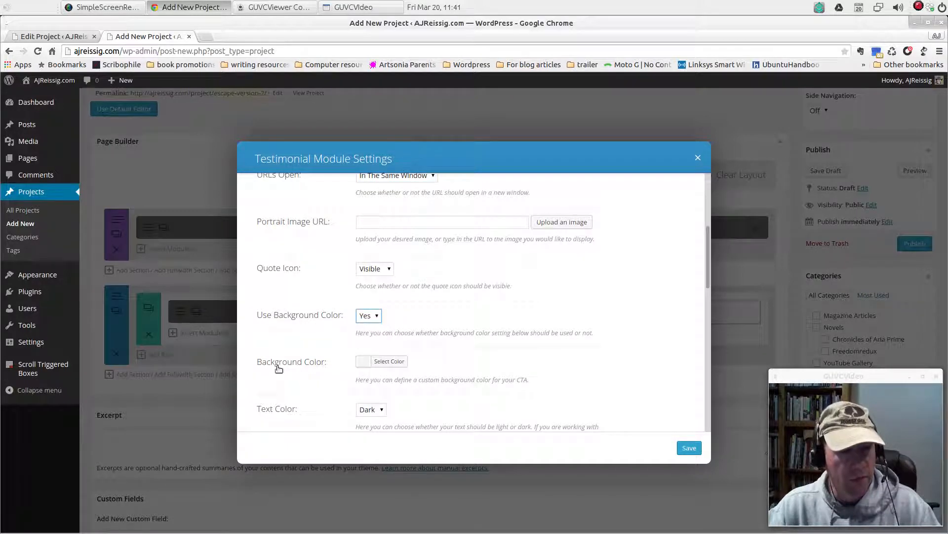
left_click(384, 365)
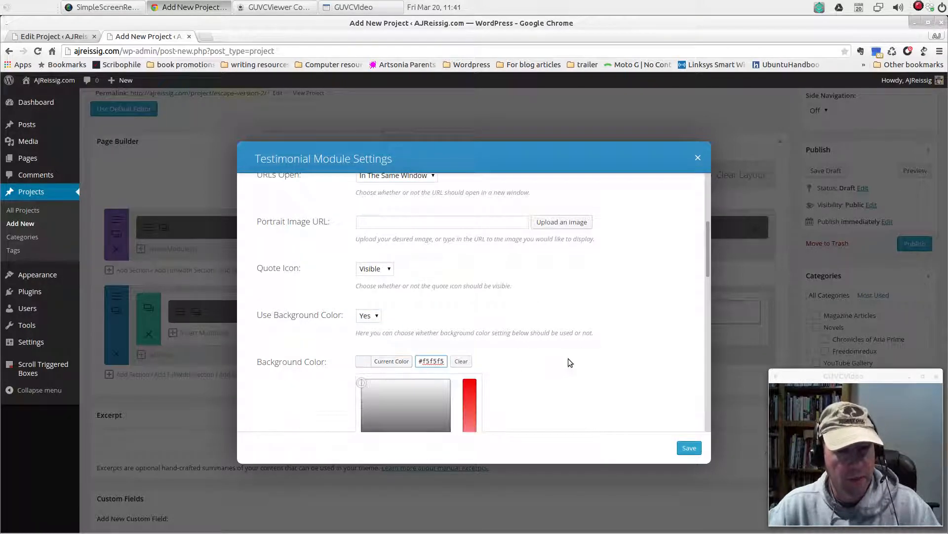
scroll(570, 356, "down", 3)
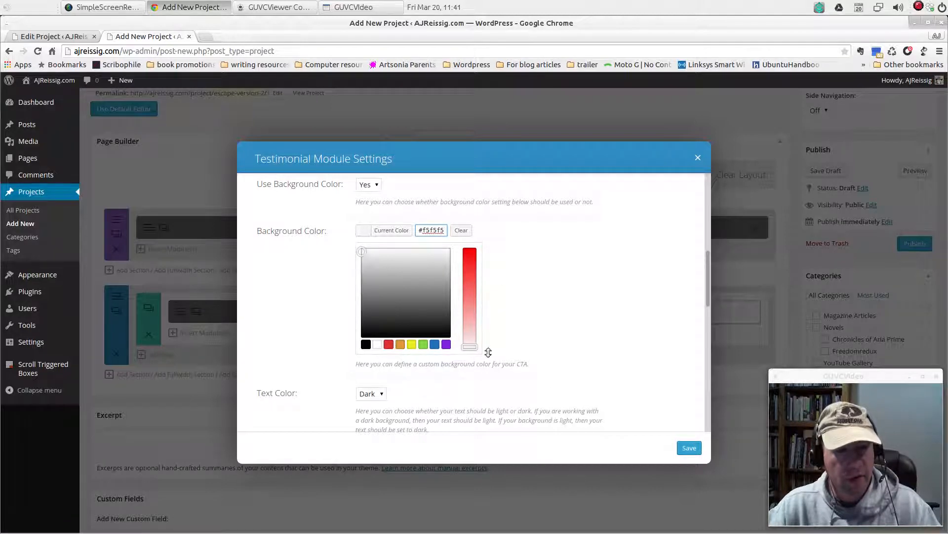
scroll(607, 343, "down", 2)
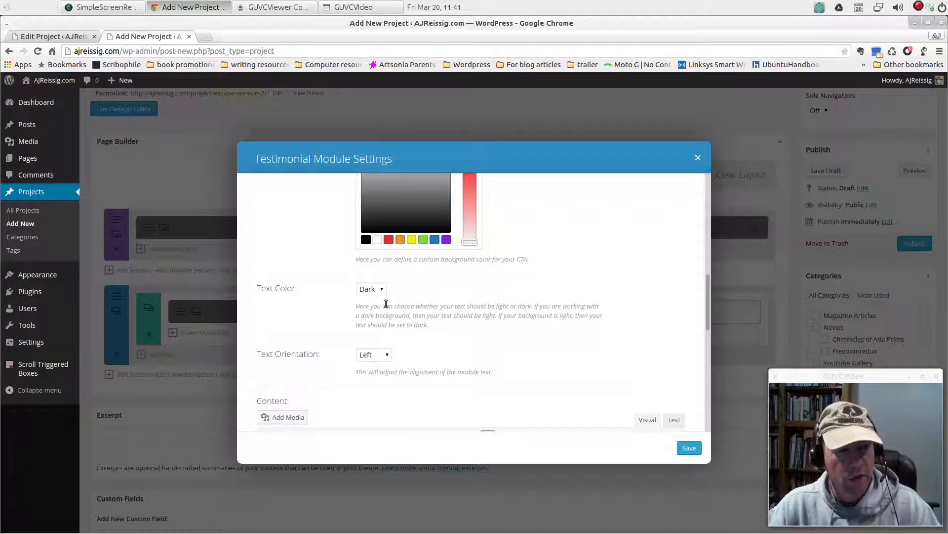
left_click(386, 357)
Paste the copied review text into the testimonial's content and save the module
scroll(411, 359, "down", 2)
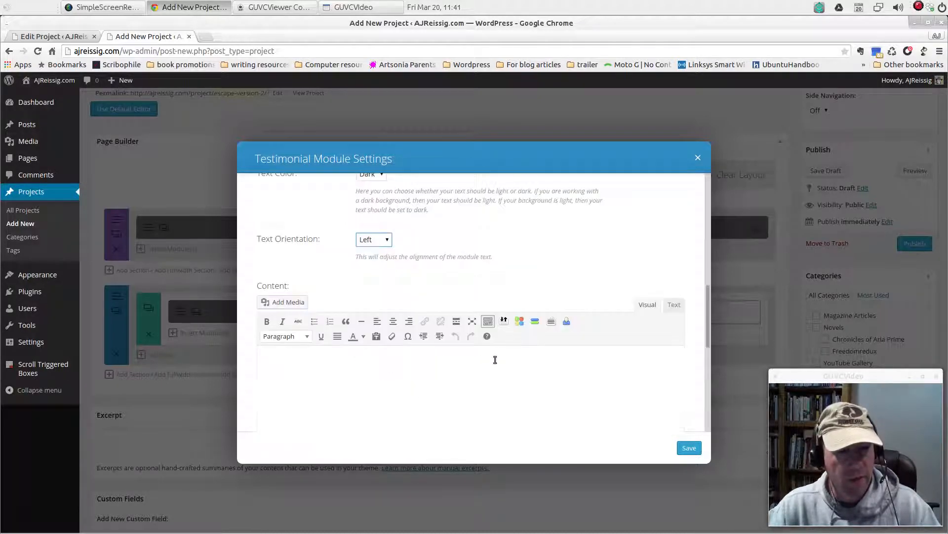
left_click(379, 375)
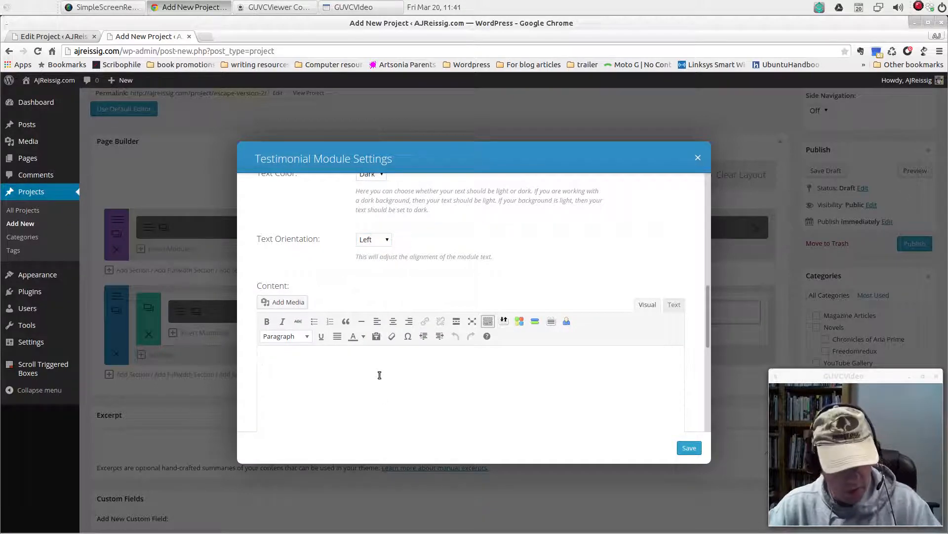
key("ctrl+v")
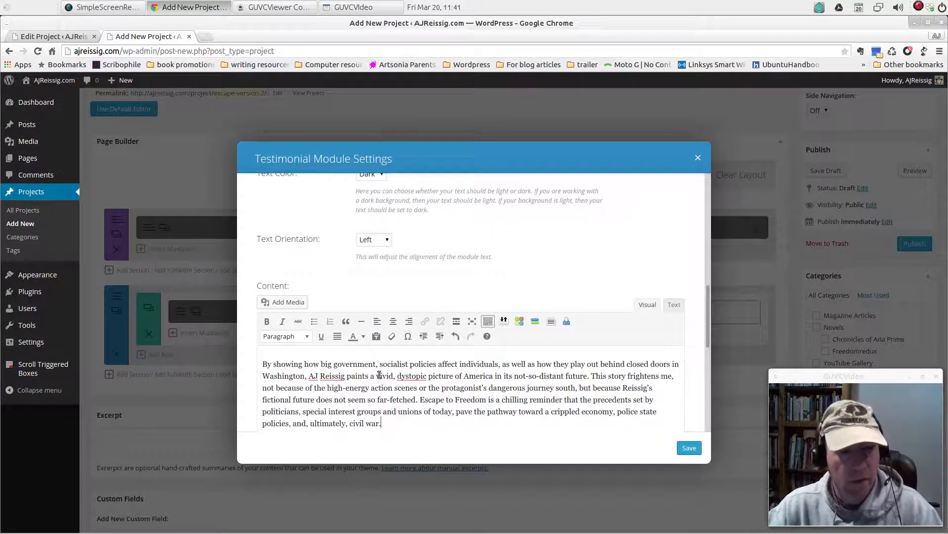
left_click(689, 447)
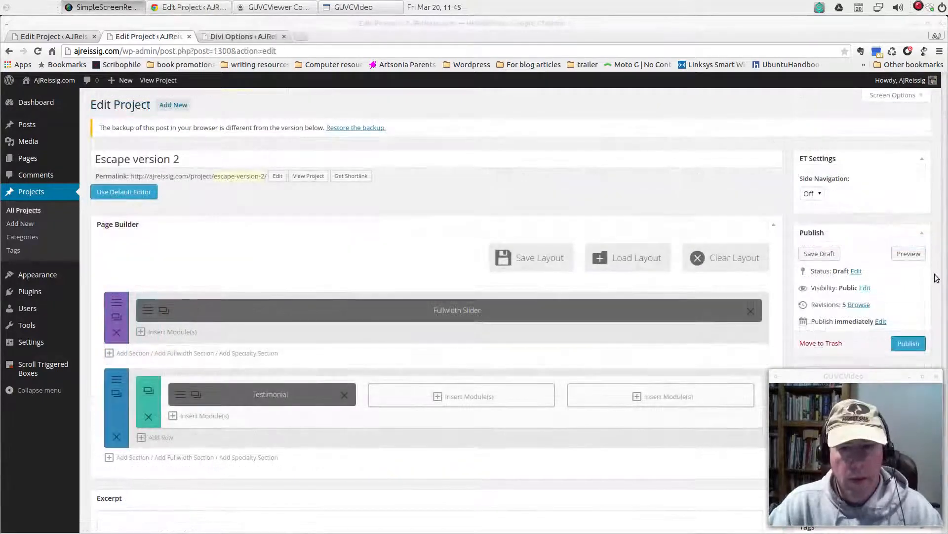
Preview the project page, check how the testimonial looks below the slider, and close the preview
left_click(914, 257)
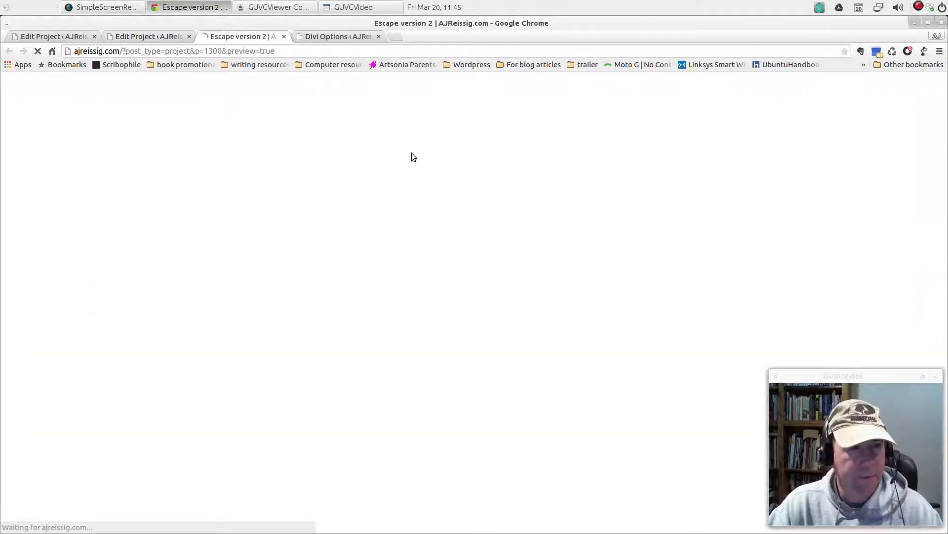
scroll(544, 294, "down", 5)
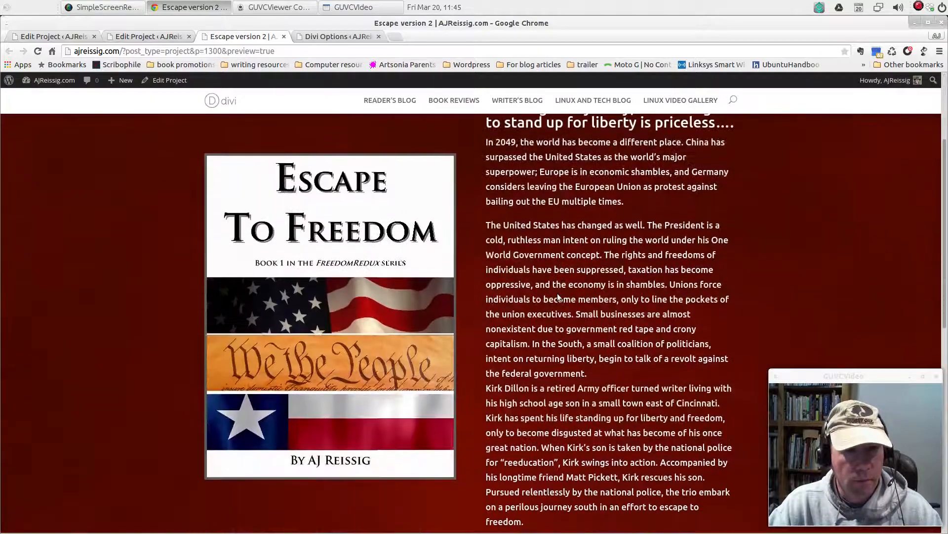
scroll(558, 297, "down", 7)
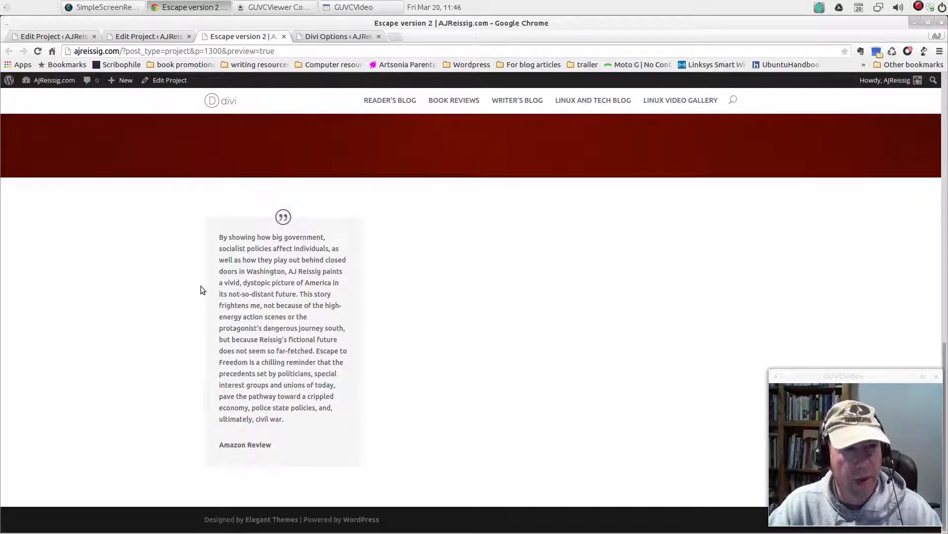
left_click(284, 36)
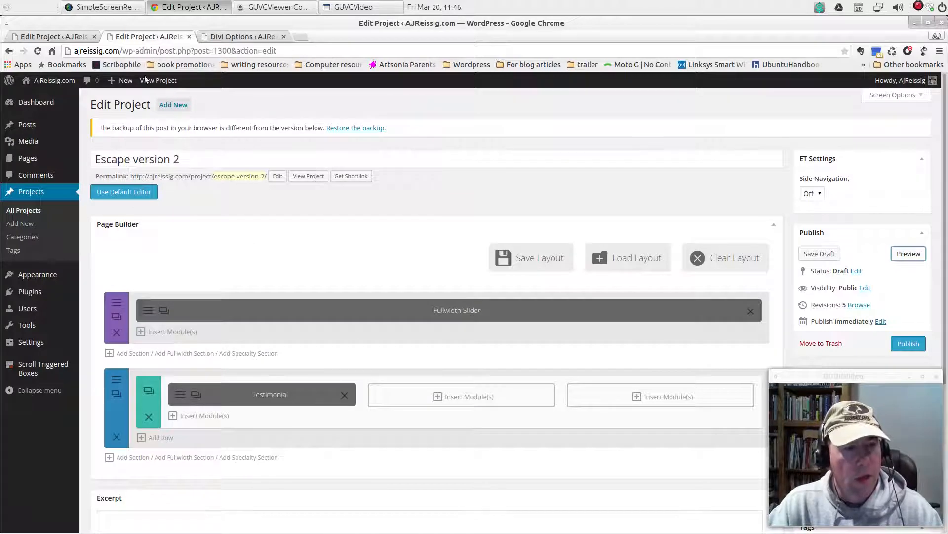
Look up the ETF_Testimonial class in the theme's Custom CSS, assign it as the testimonial's CSS Class and save the module
left_click(233, 38)
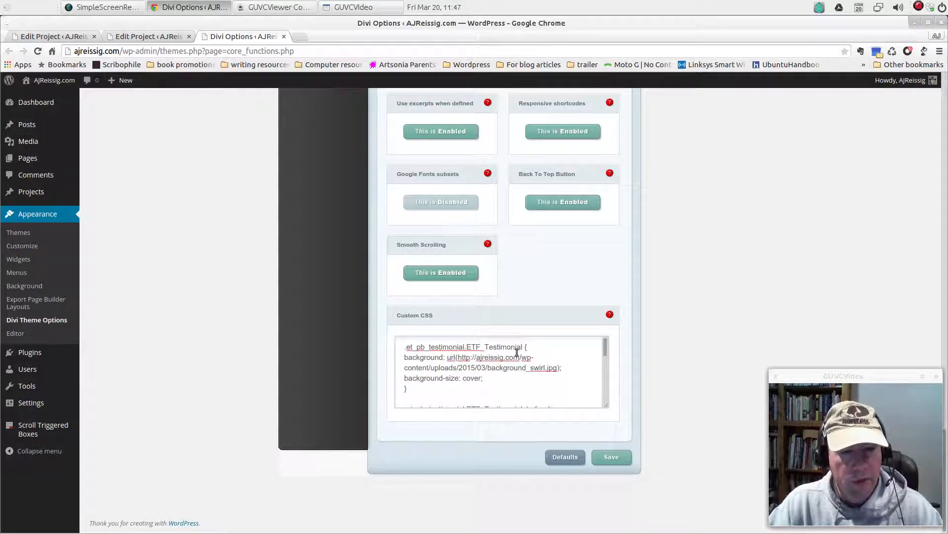
left_click(156, 40)
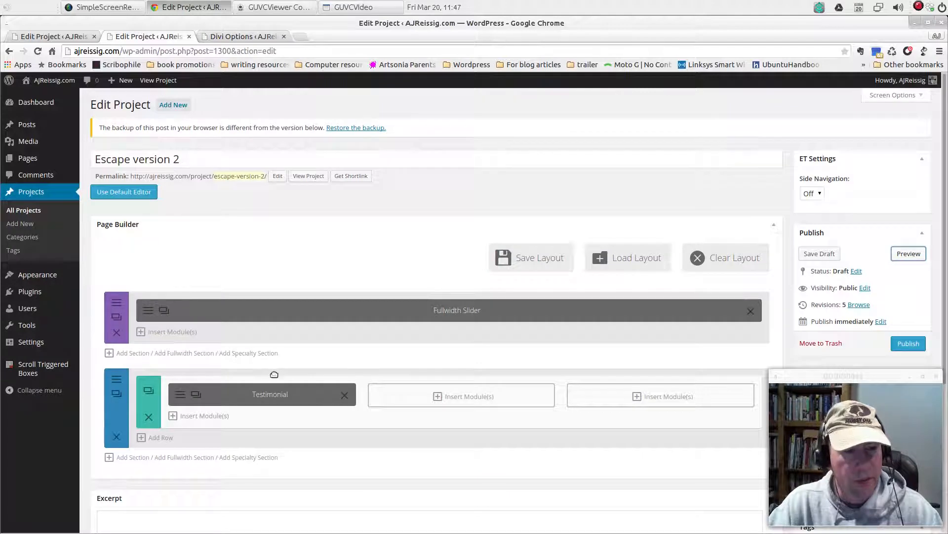
left_click(180, 398)
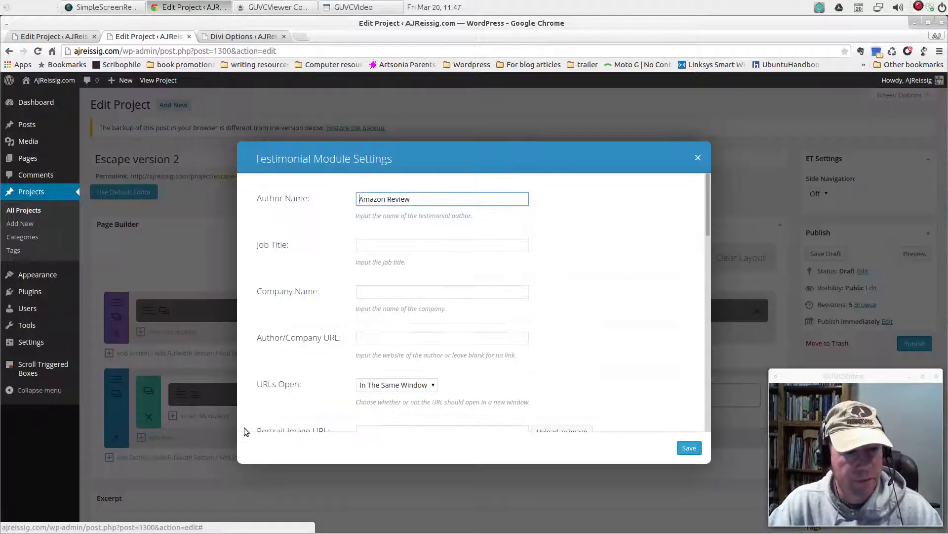
left_click_drag(708, 205, 707, 410)
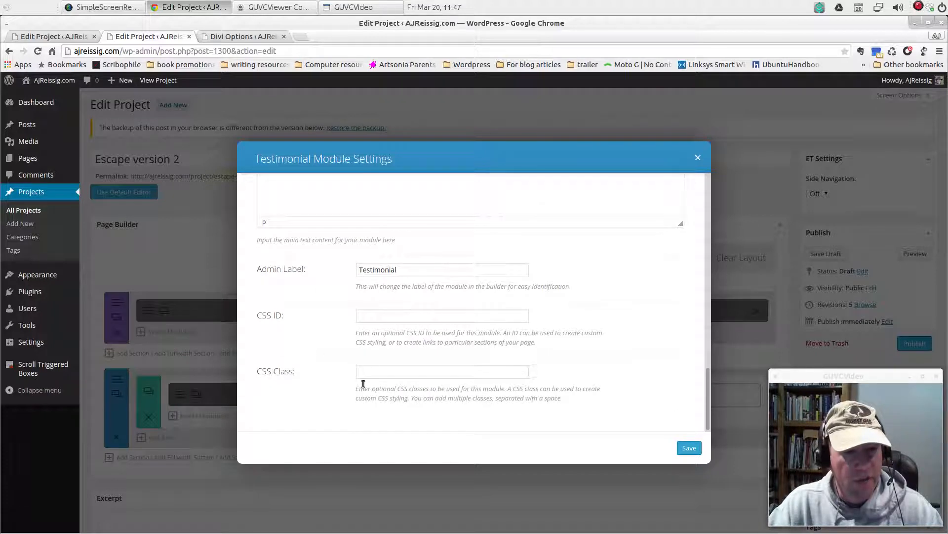
left_click(378, 375)
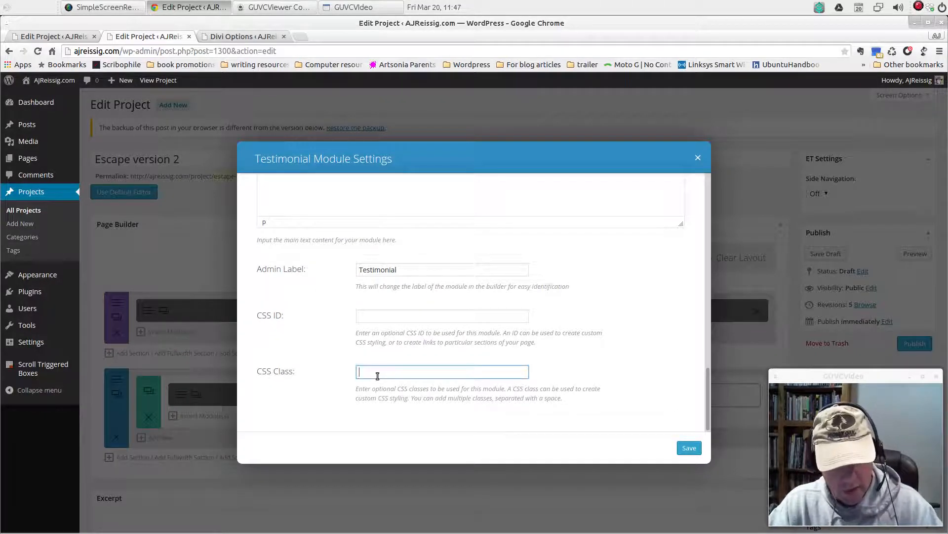
type("ETF_Testimonial")
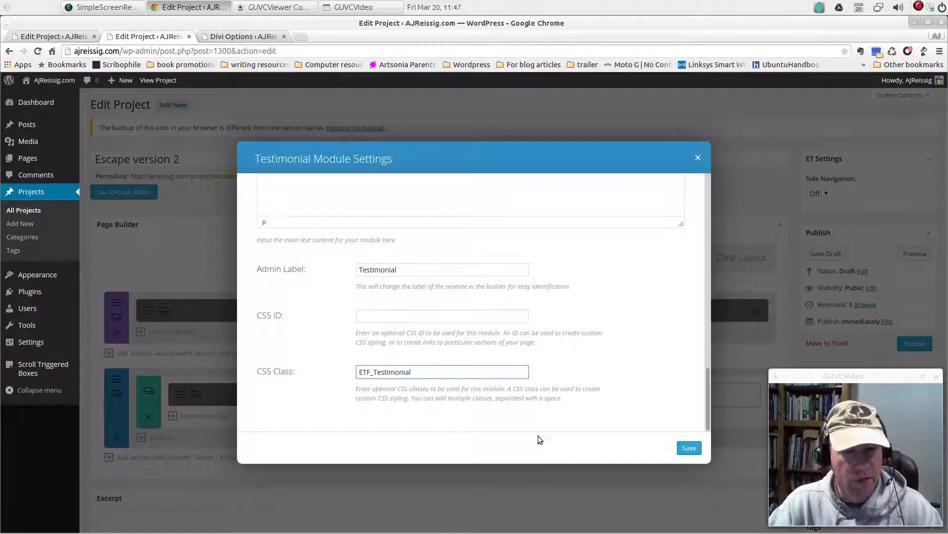
left_click(685, 447)
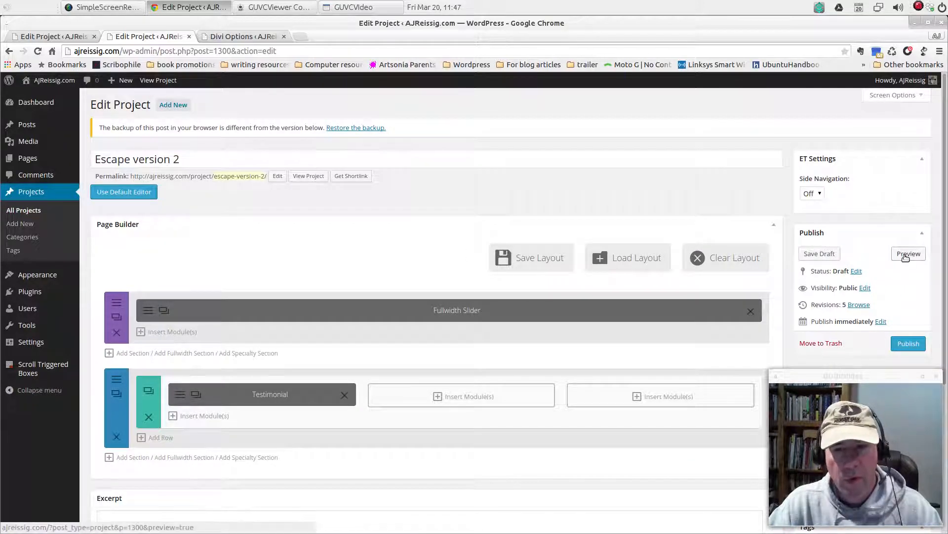
Preview the page to check the testimonial with its custom CSS class, and close the preview
left_click(908, 254)
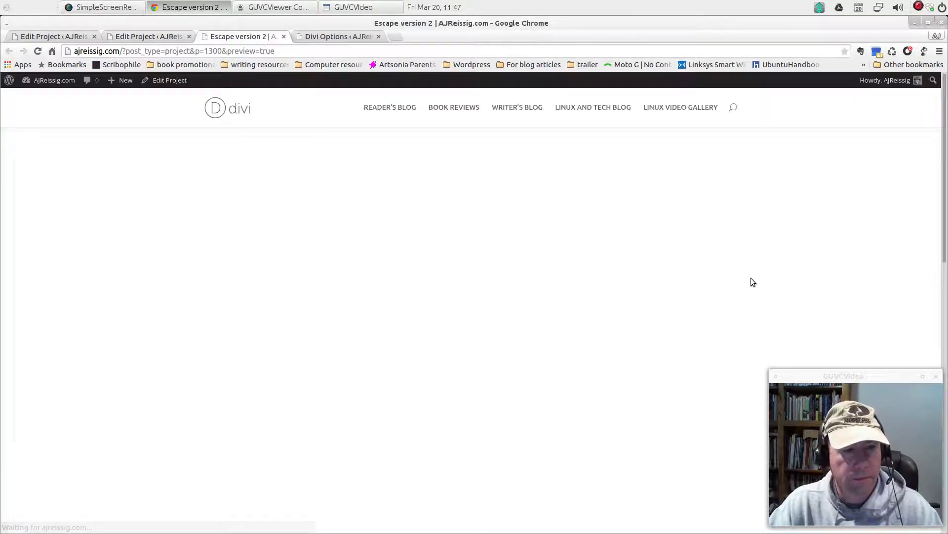
scroll(417, 358, "down", 5)
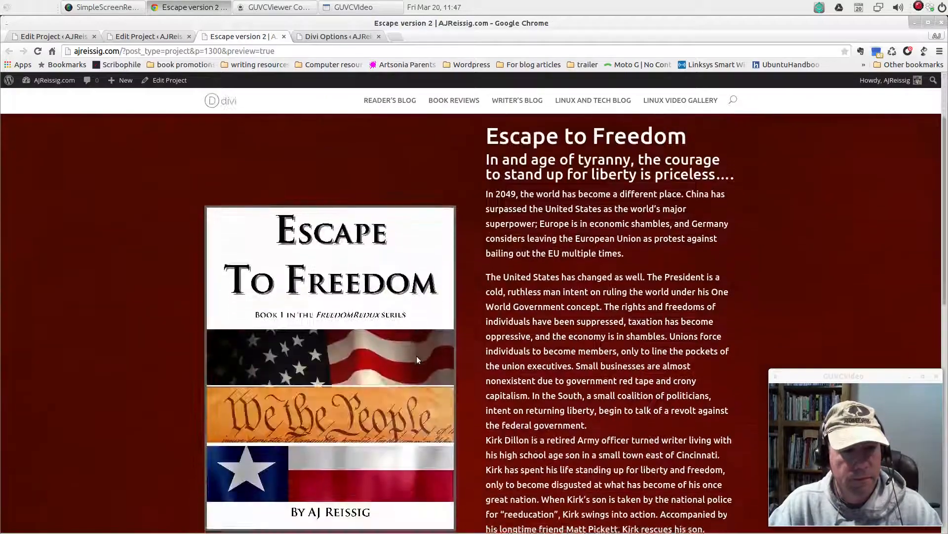
scroll(416, 357, "down", 6)
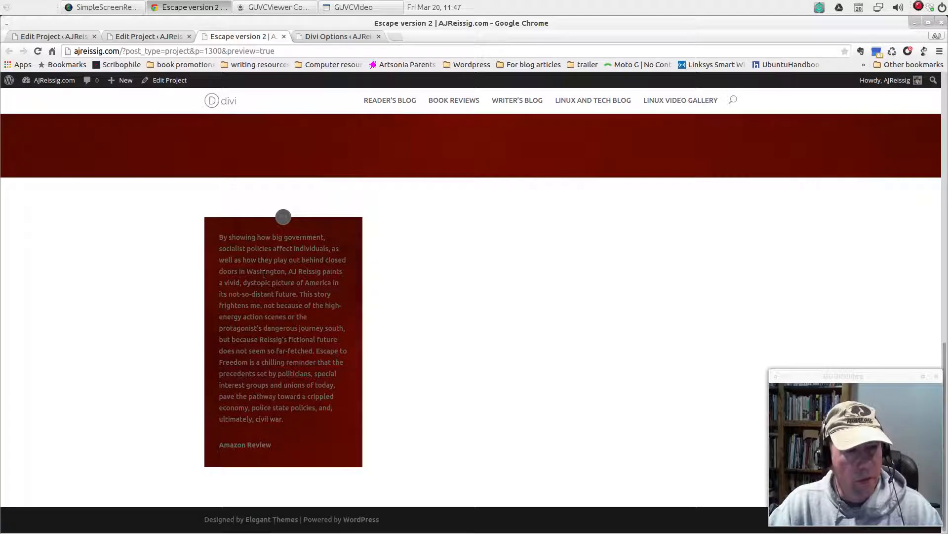
left_click(283, 36)
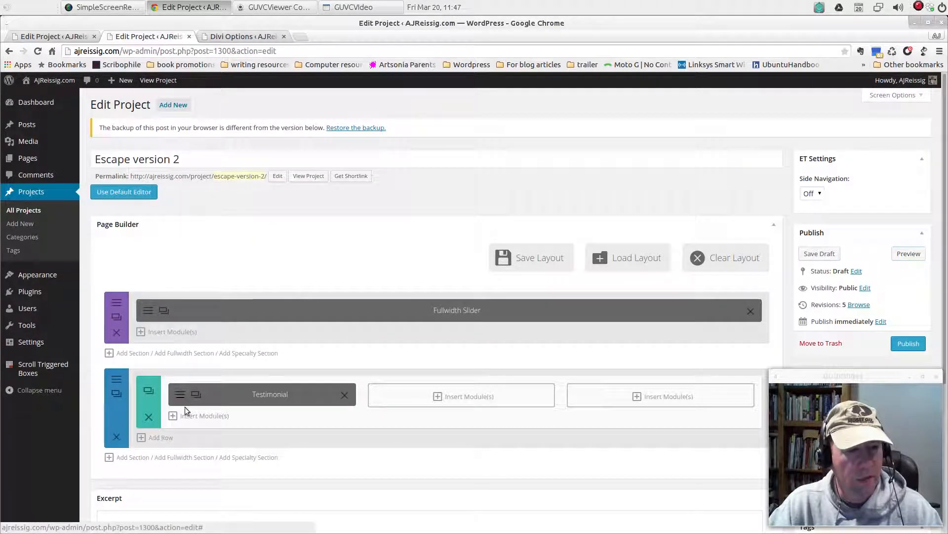
Set the testimonial's Text Color to Light and save the module
left_click(193, 398)
scroll(544, 291, "down", 3)
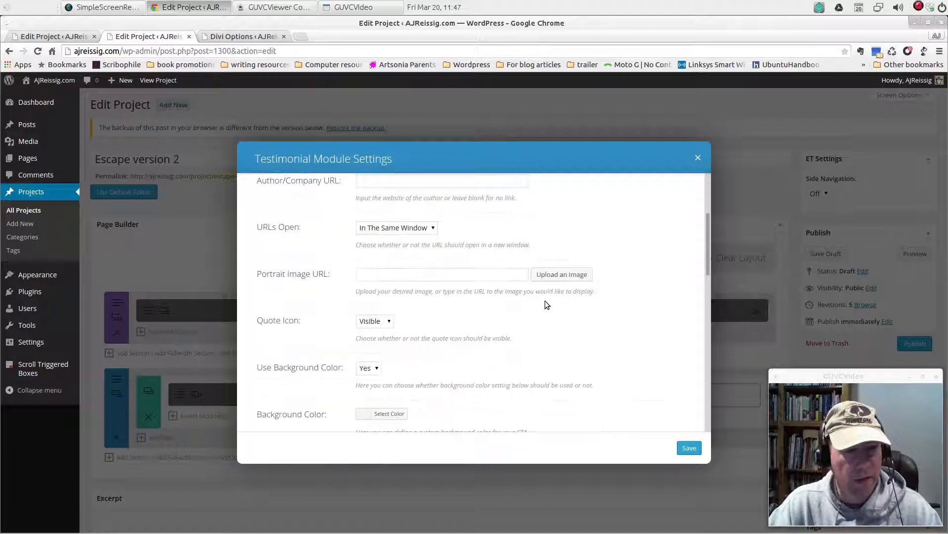
scroll(544, 301, "down", 5)
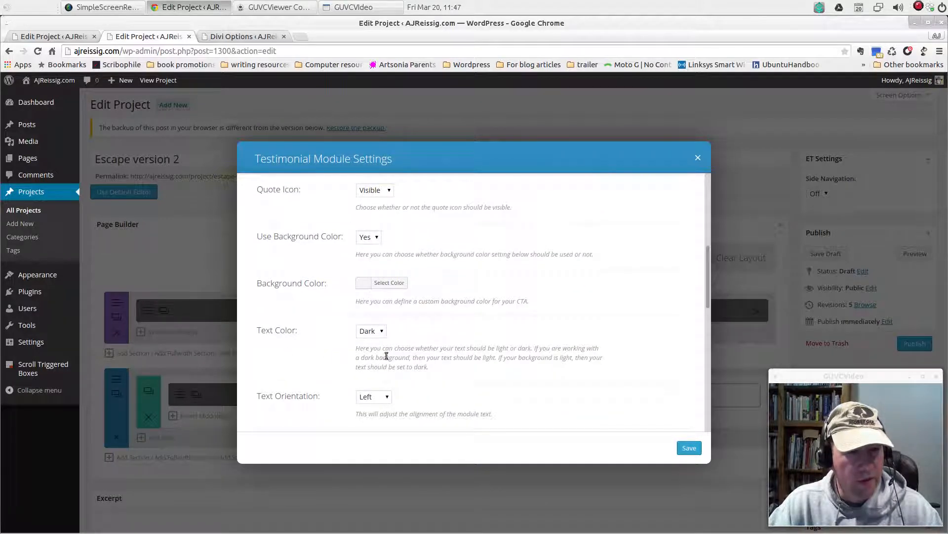
left_click(383, 332)
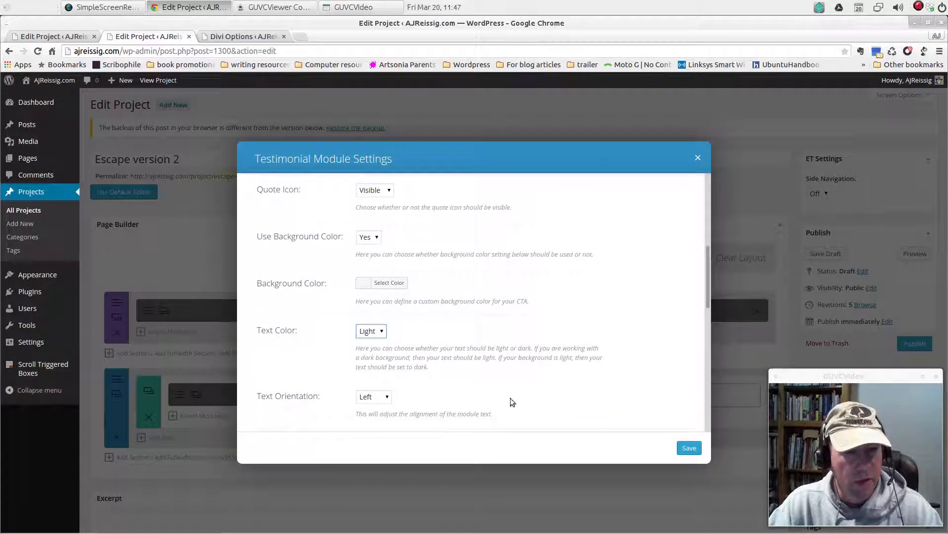
left_click(689, 448)
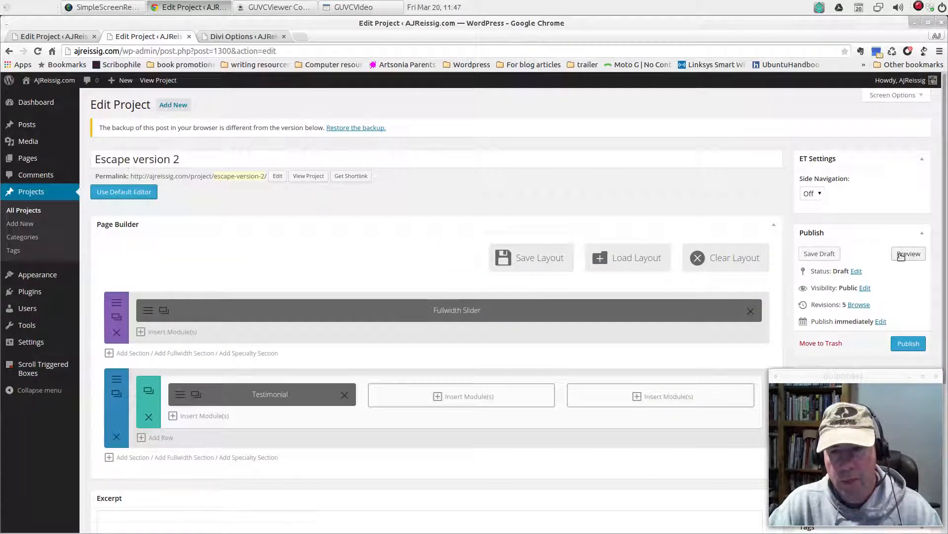
Preview the page again to check the testimonial's light text against its background, and close the preview
left_click(900, 254)
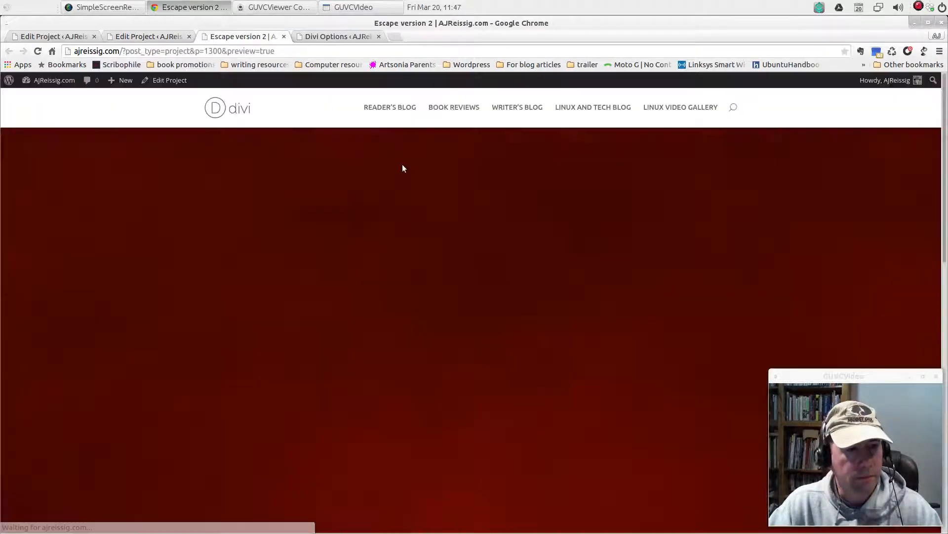
scroll(452, 396, "down", 10)
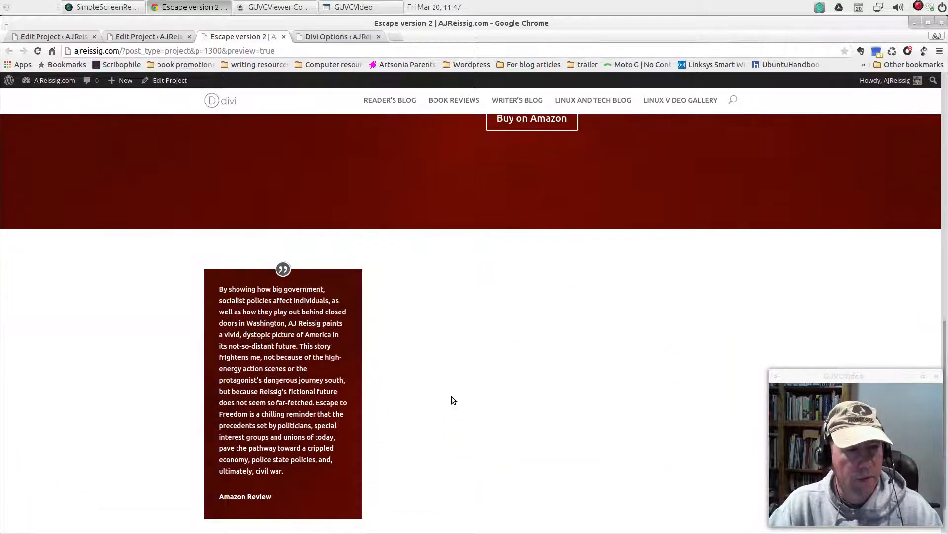
scroll(451, 396, "up", 10)
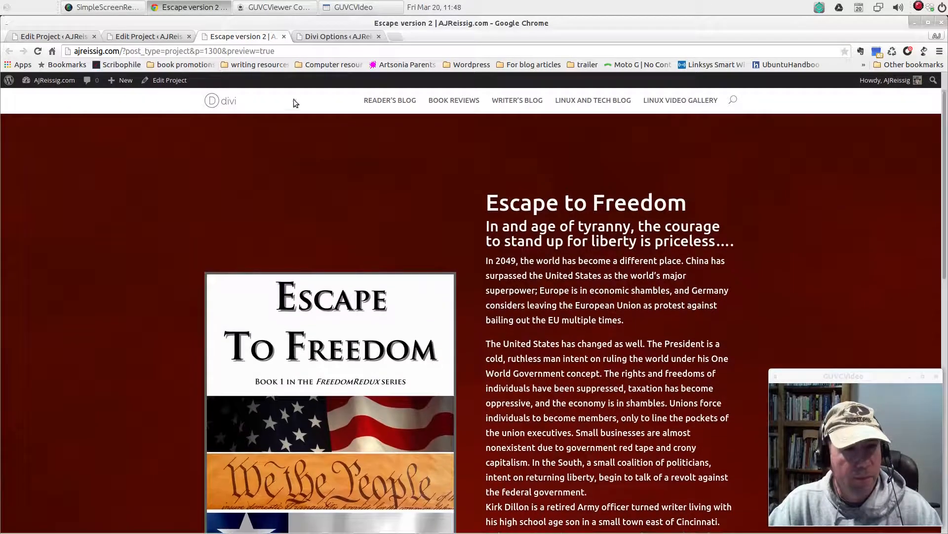
left_click(284, 36)
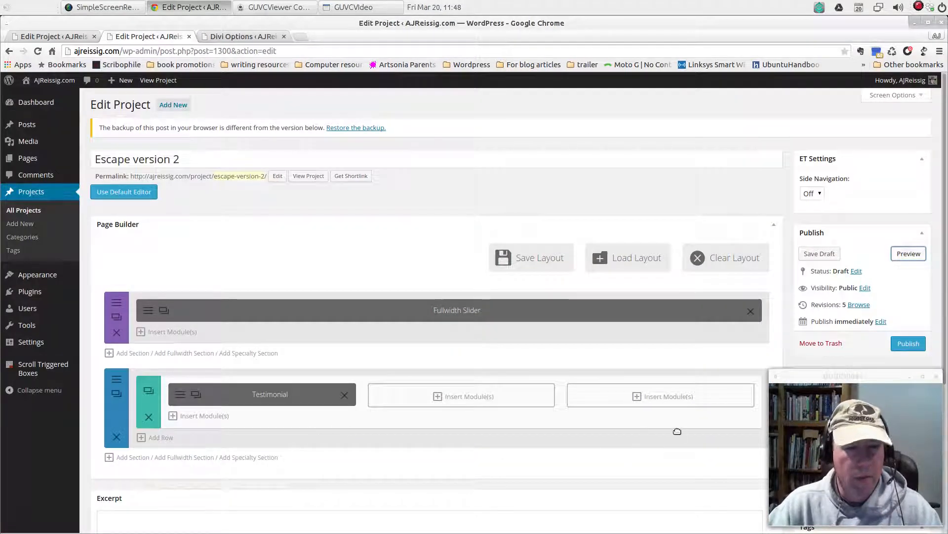
Duplicate the Testimonial module in the first column
scroll(443, 476, "down", 3)
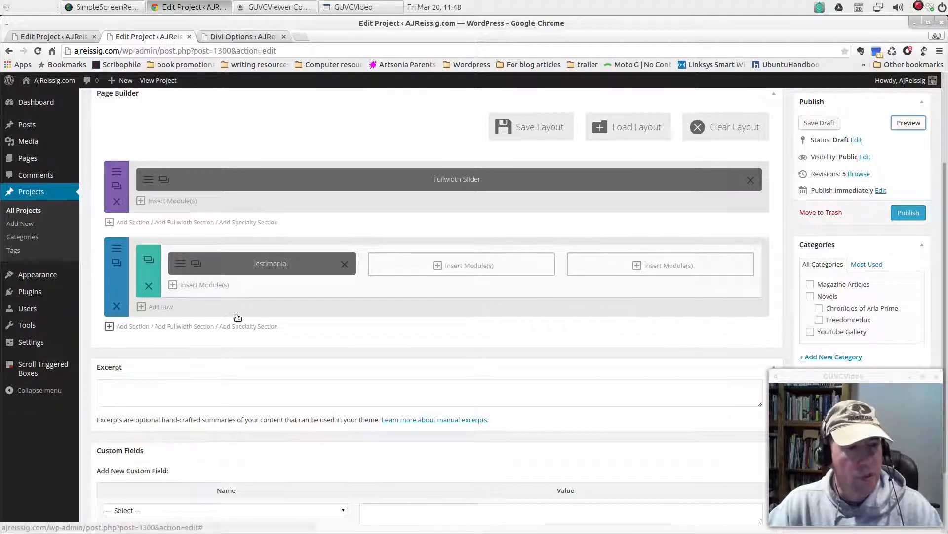
left_click(196, 264)
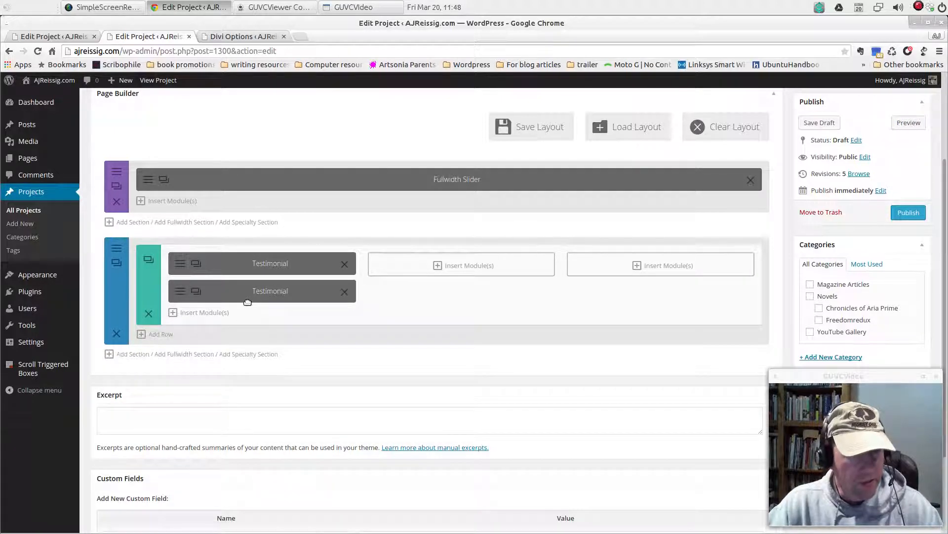
Duplicate the first column's Testimonial module once more and move one copy into each of the second and third columns
left_click(196, 264)
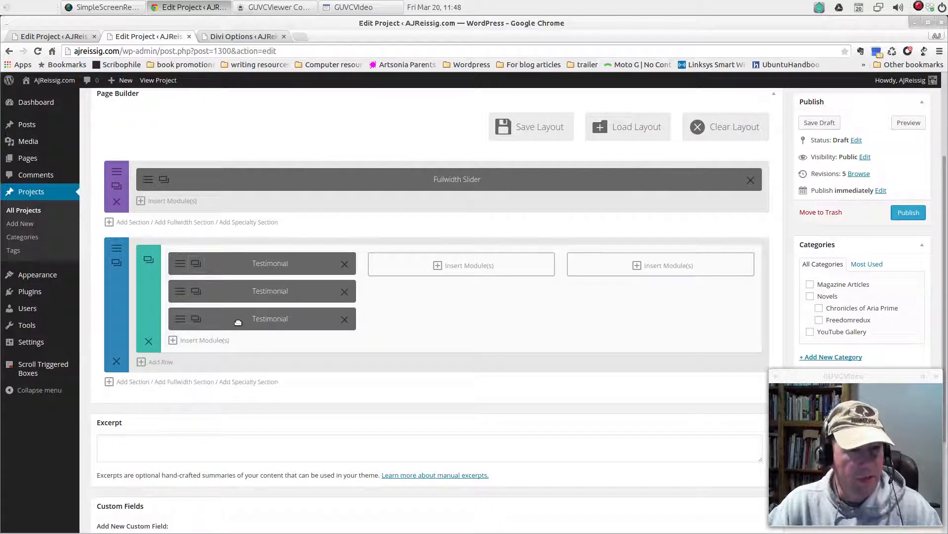
left_click_drag(239, 323, 440, 261)
left_click_drag(258, 286, 652, 262)
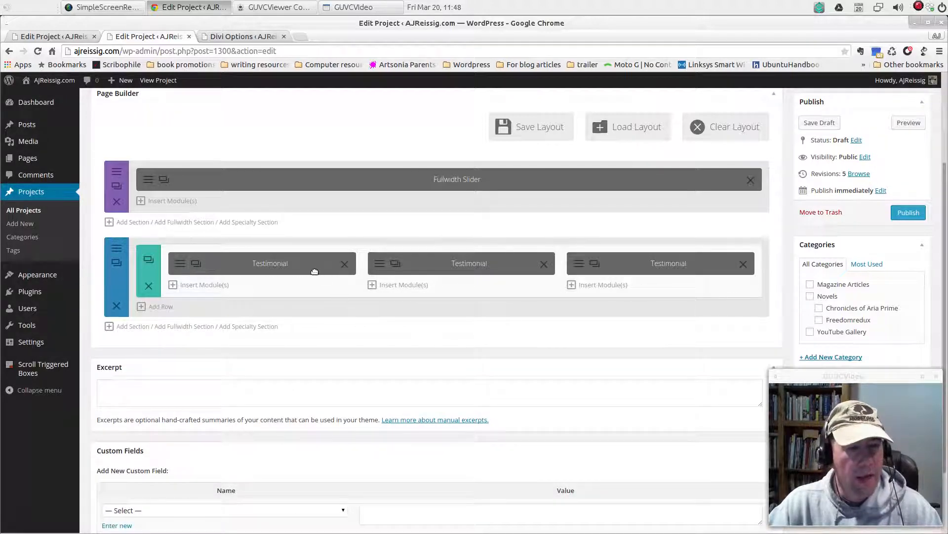
Review the review text in the second column's Testimonial module settings, and close them without saving
left_click(380, 265)
scroll(567, 360, "down", 15)
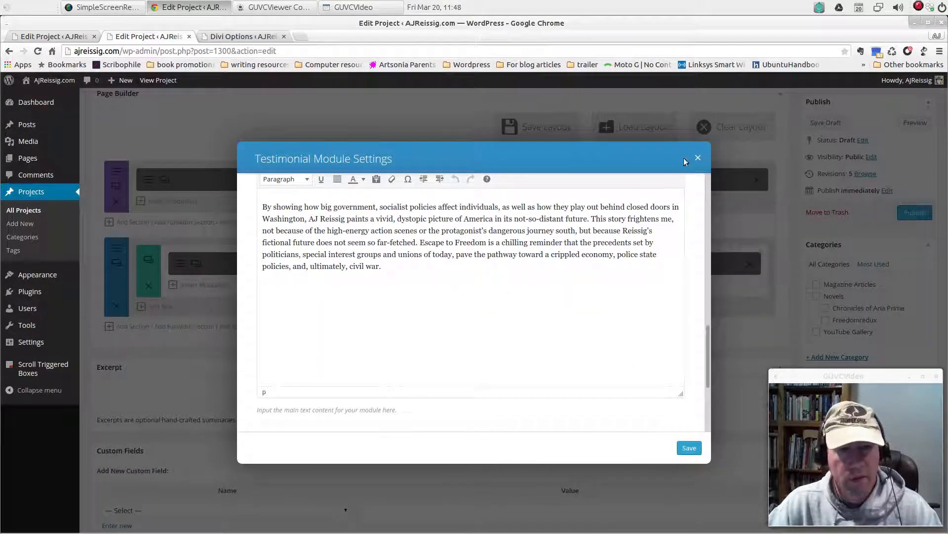
left_click(698, 158)
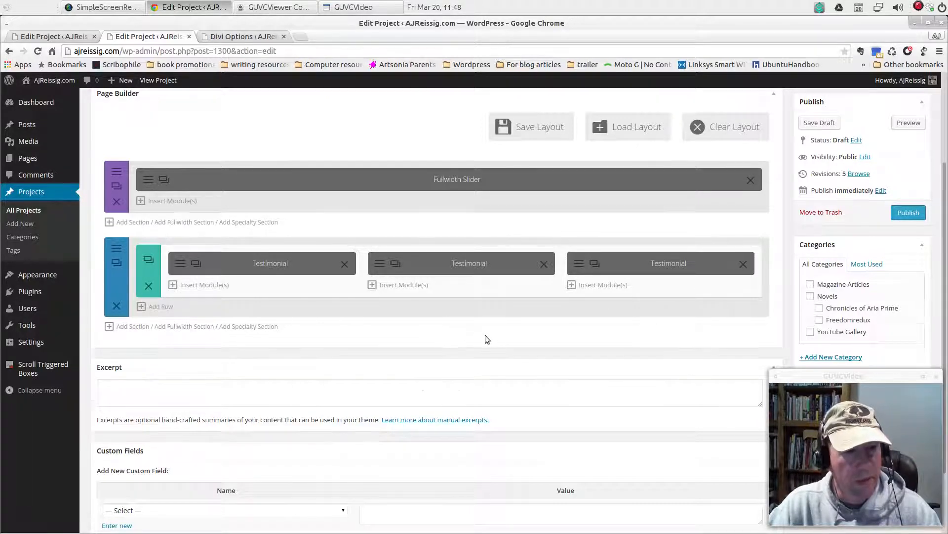
Preview the page to check the three testimonials below the slider, and close the preview
scroll(485, 335, "up", 1)
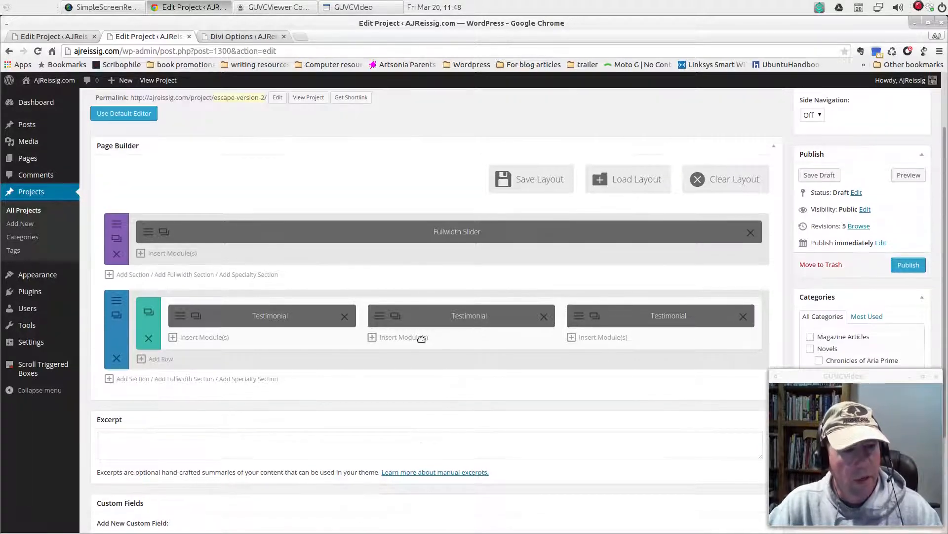
left_click(903, 181)
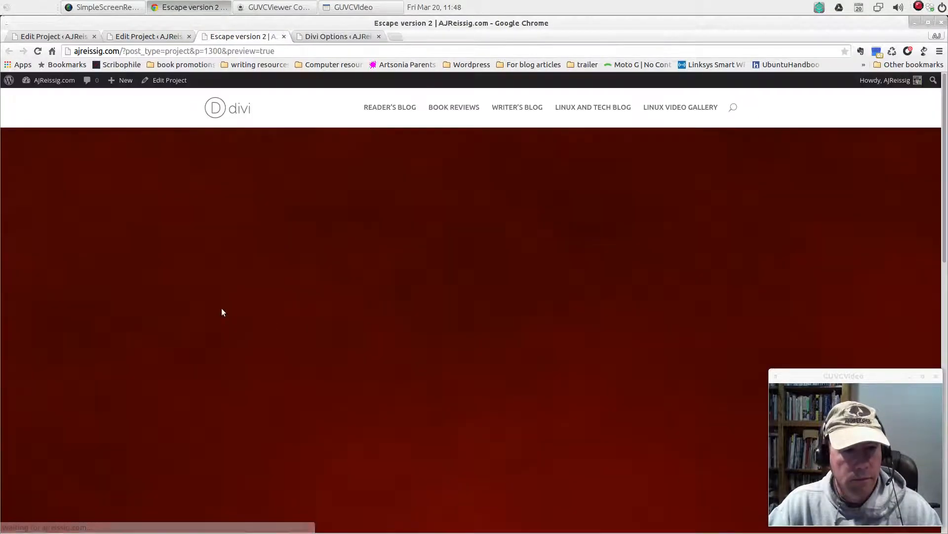
scroll(564, 347, "down", 7)
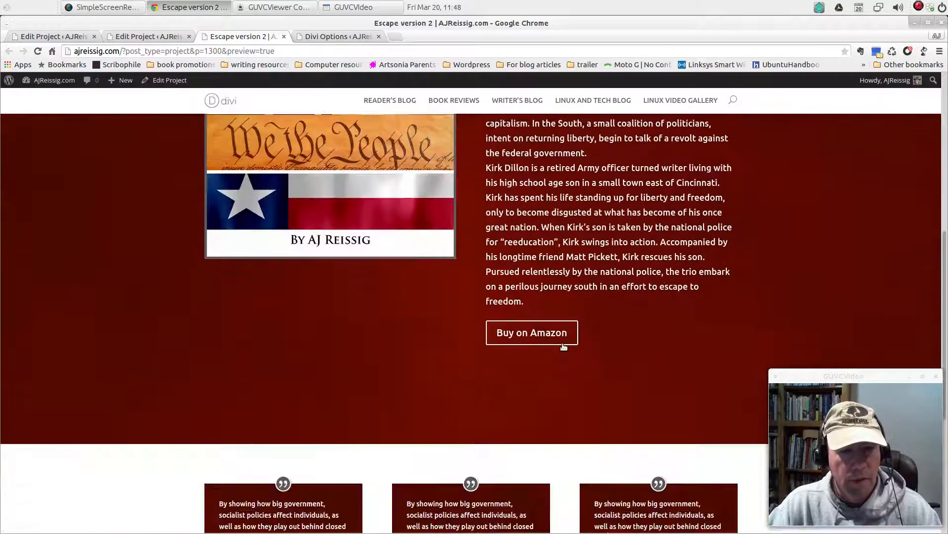
scroll(564, 347, "down", 5)
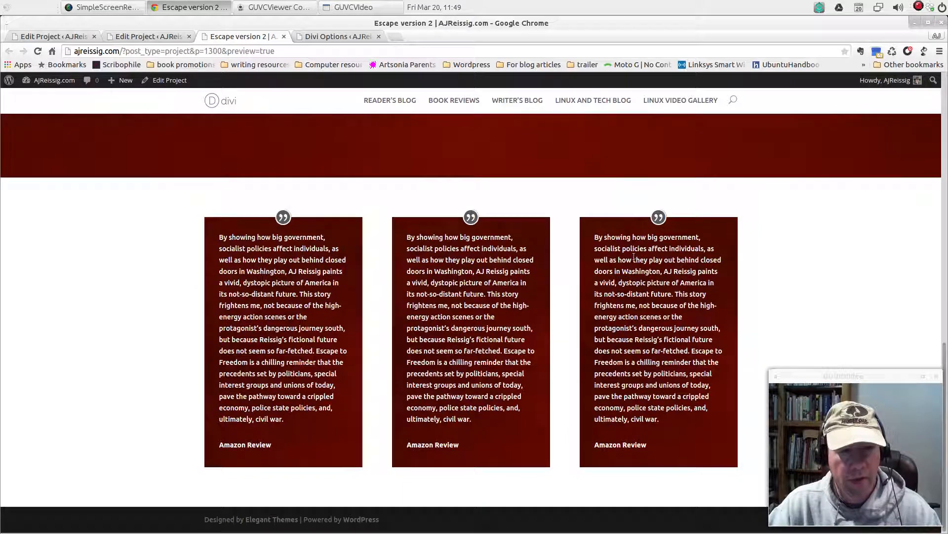
scroll(509, 292, "up", 1)
scroll(396, 296, "down", 1)
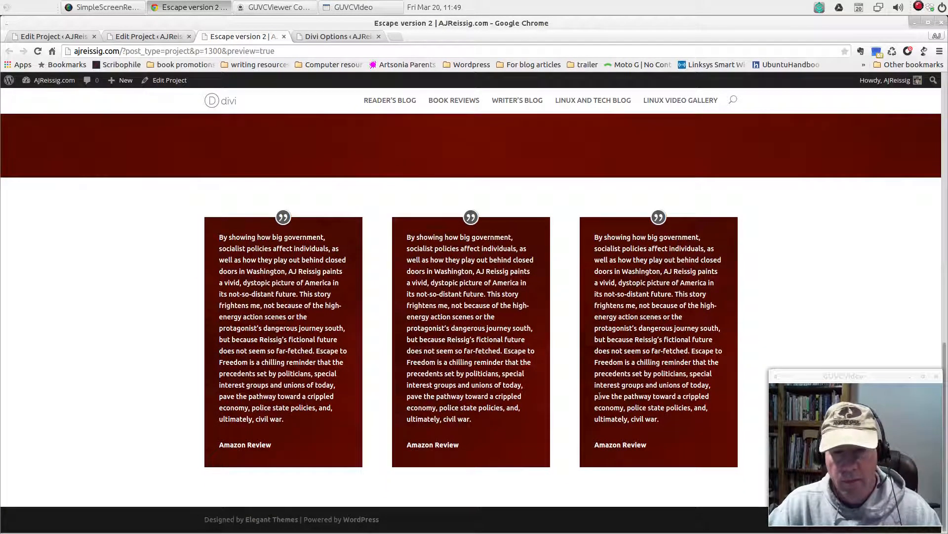
left_click(284, 36)
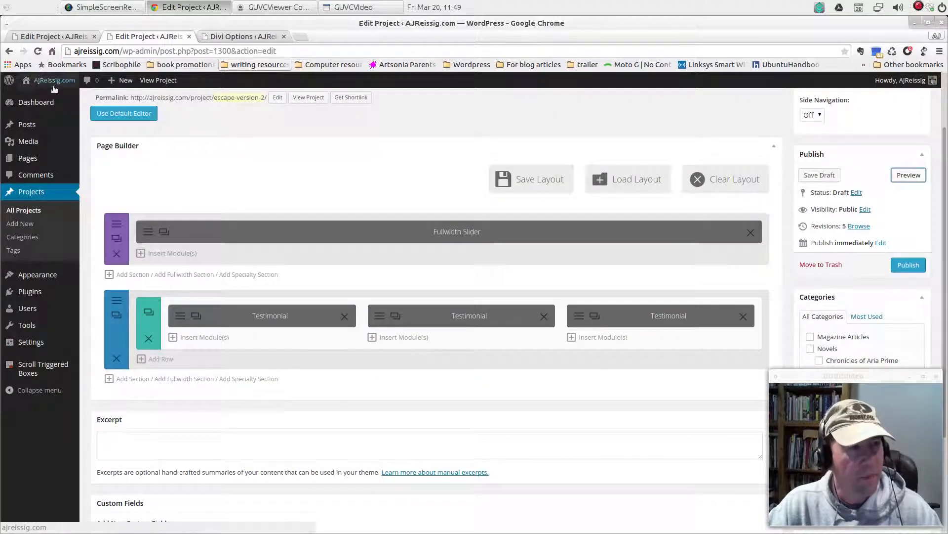
In the original Escape to Freedom project, close the testimonial settings and examine the Call To Action module's settings
left_click(48, 36)
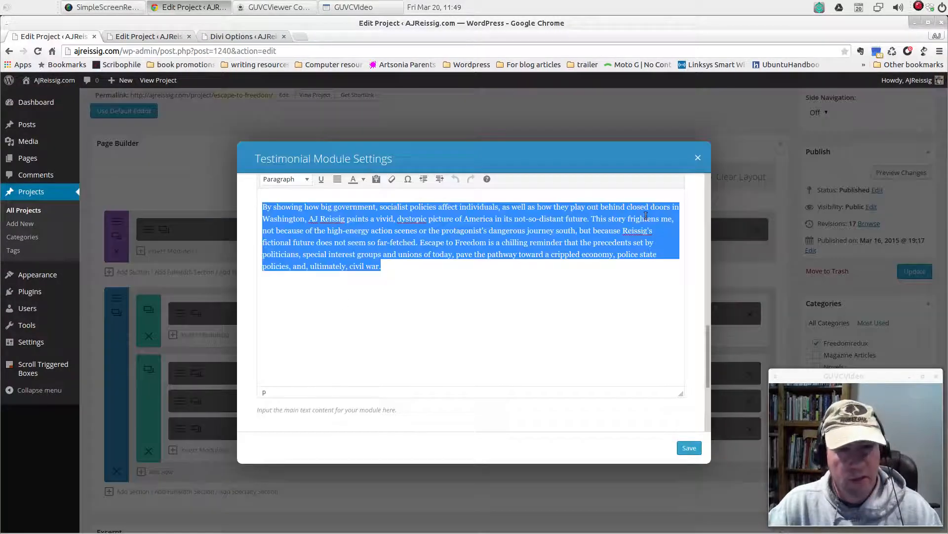
left_click(698, 158)
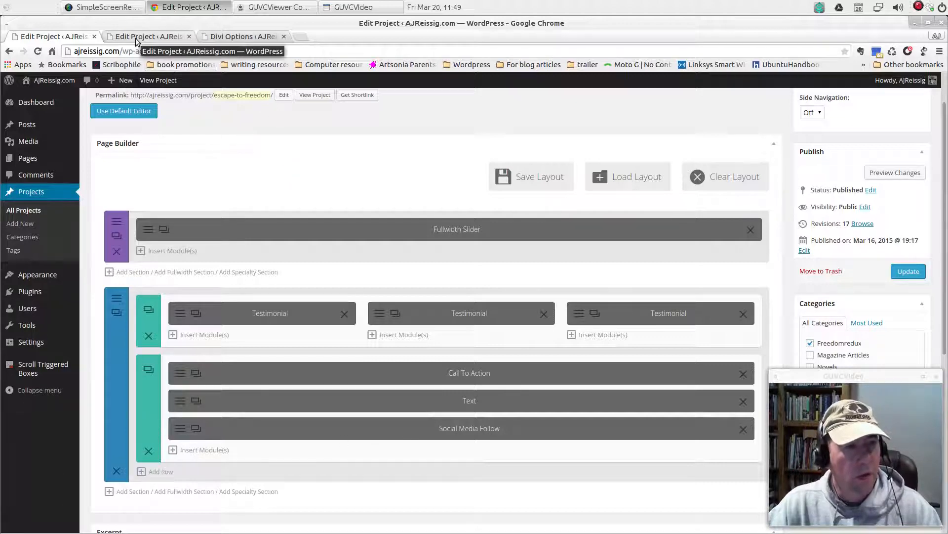
left_click(196, 372)
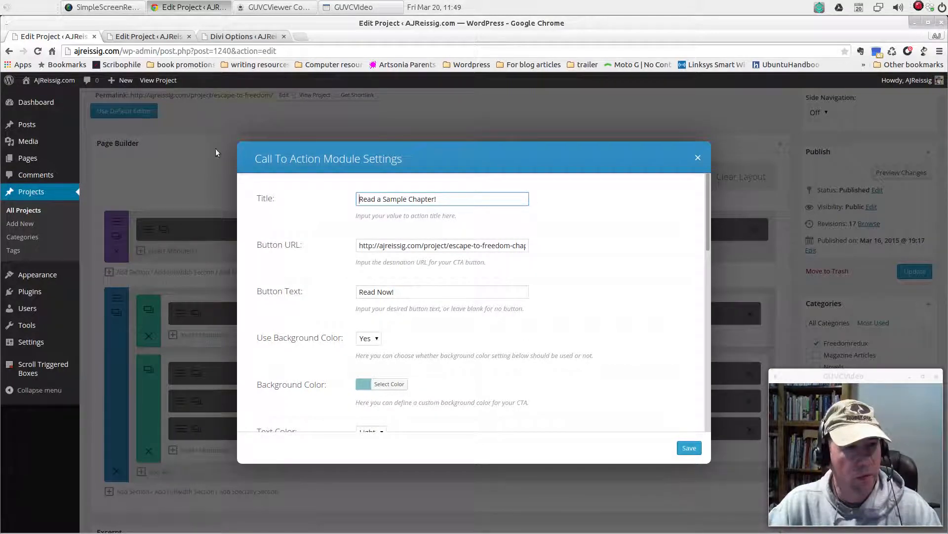
Back in the Escape version 2 project, add a row with a single full-width column below the testimonials
left_click(140, 39)
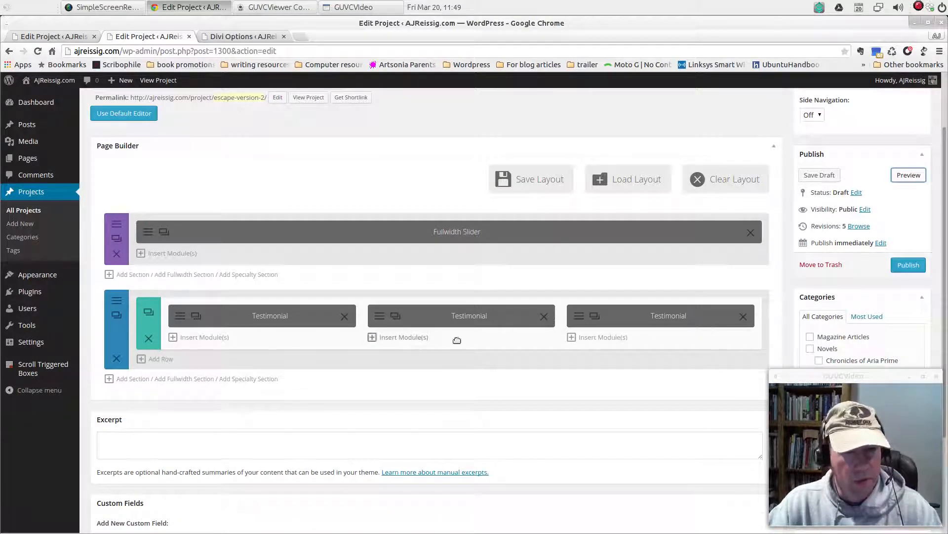
left_click(158, 363)
left_click(460, 378)
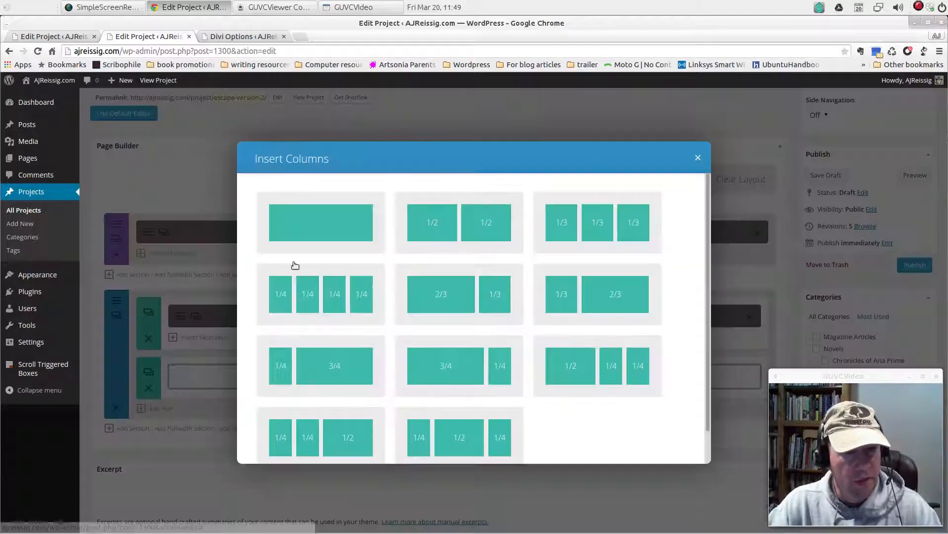
left_click(300, 226)
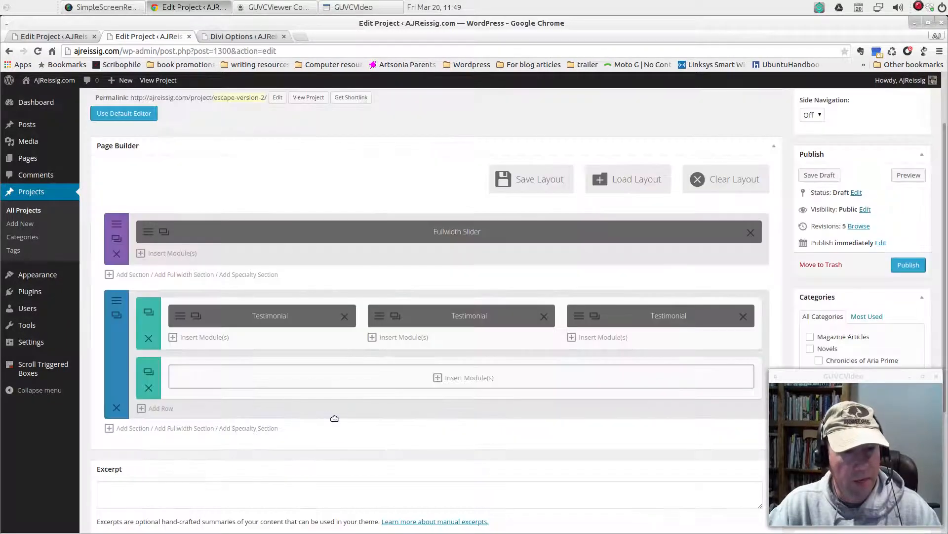
Insert a Call To Action module into the empty full-width row and start its title with "Read"
left_click(462, 378)
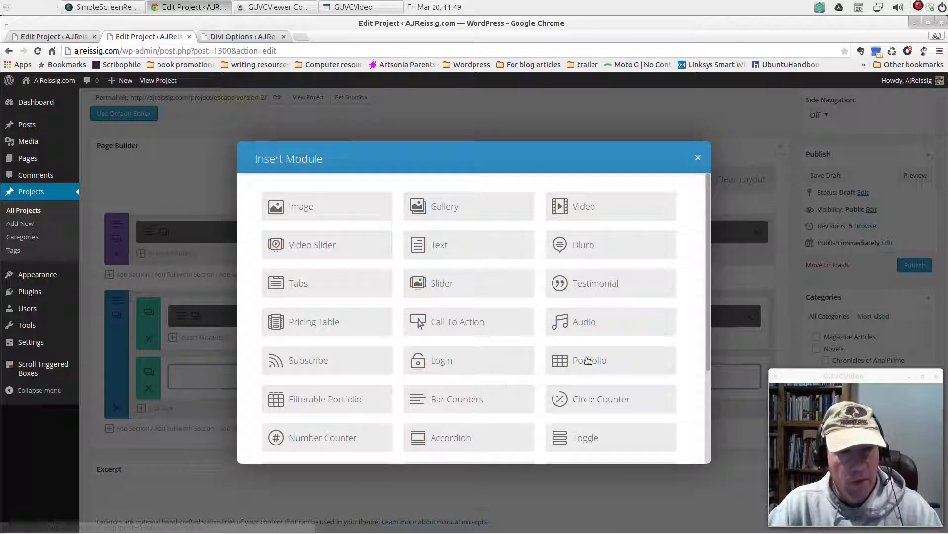
left_click(460, 321)
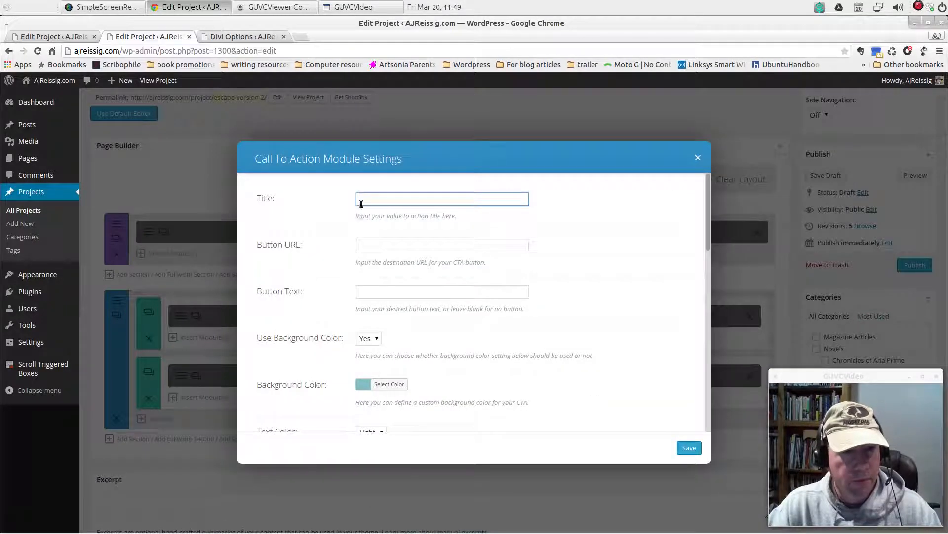
type("R")
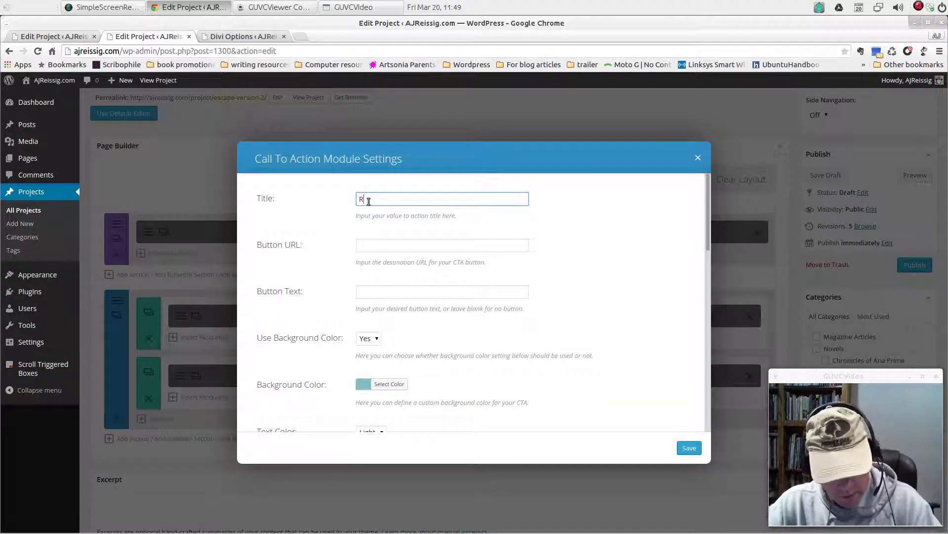
type("ead a Sample Chapter!")
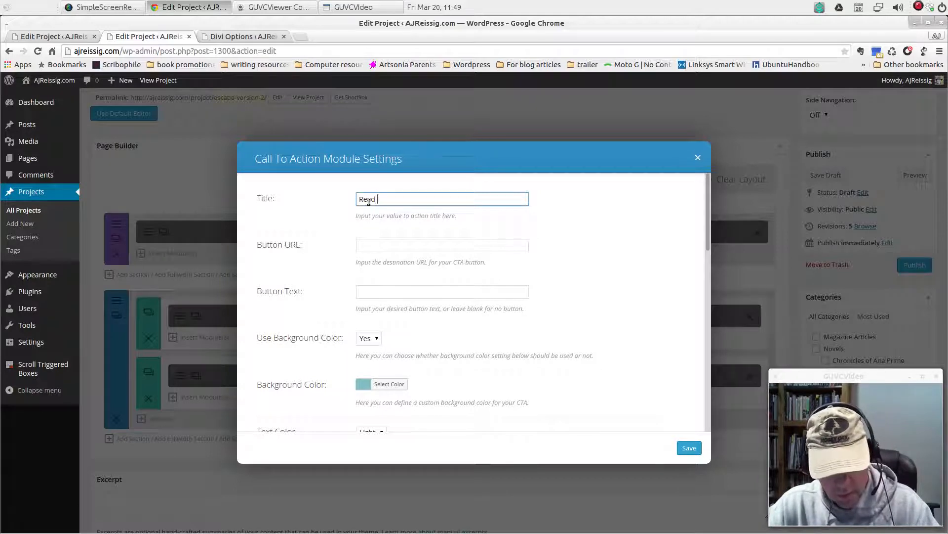
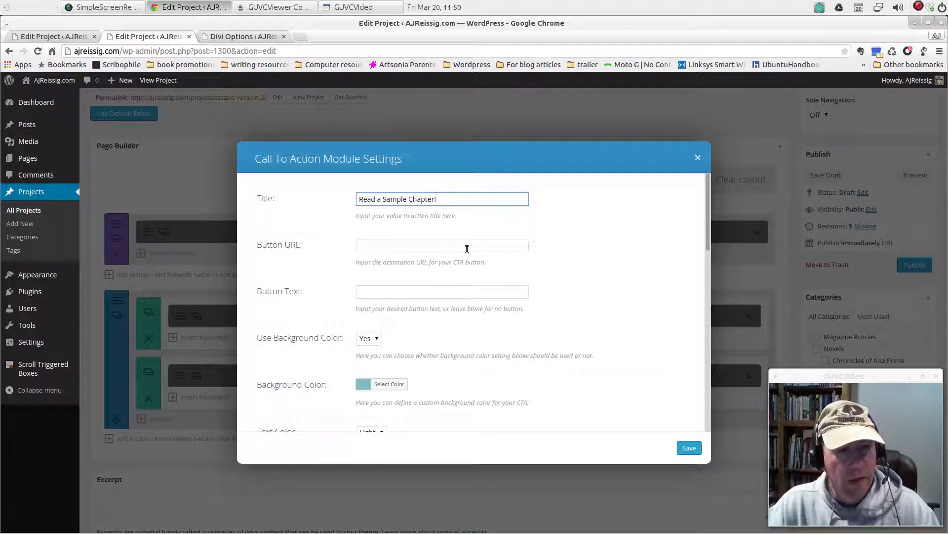
Copy the escape-to-freedom-chapter-two button URL from the original project's Call To Action module into the Escape version 2 module's Button URL
left_click(13, 36)
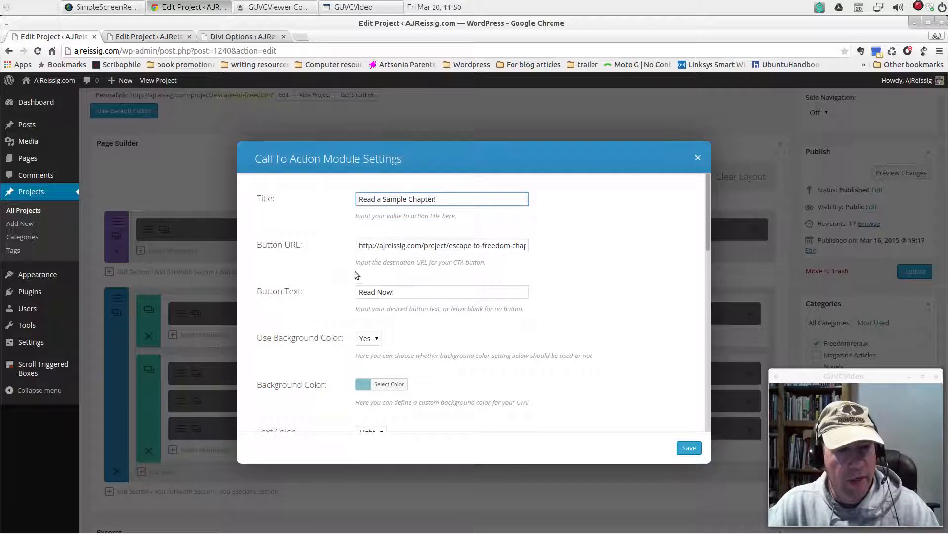
left_click_drag(357, 245, 564, 252)
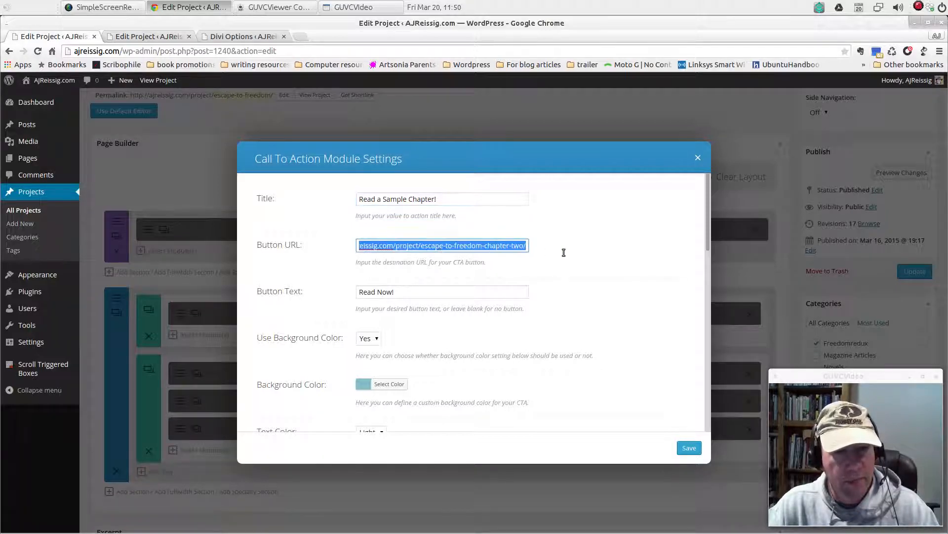
right_click(527, 246)
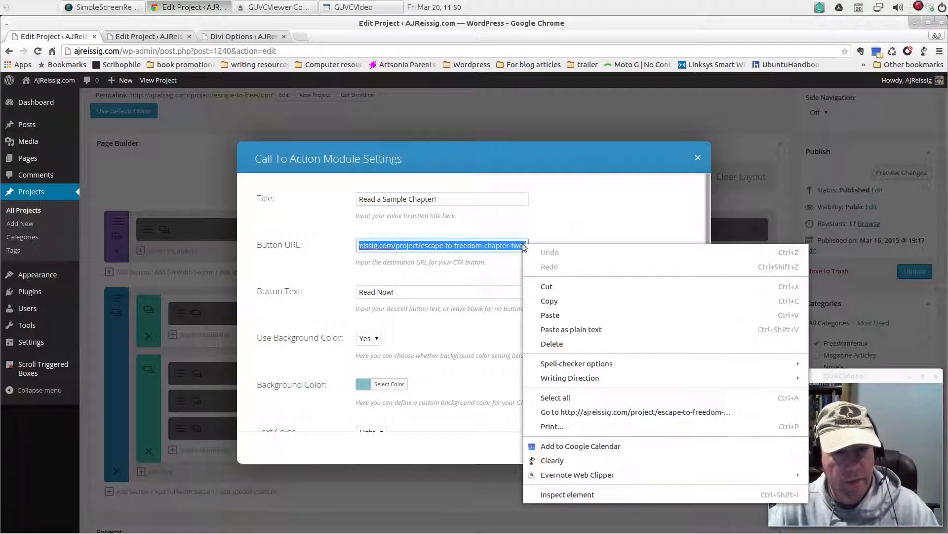
left_click(548, 299)
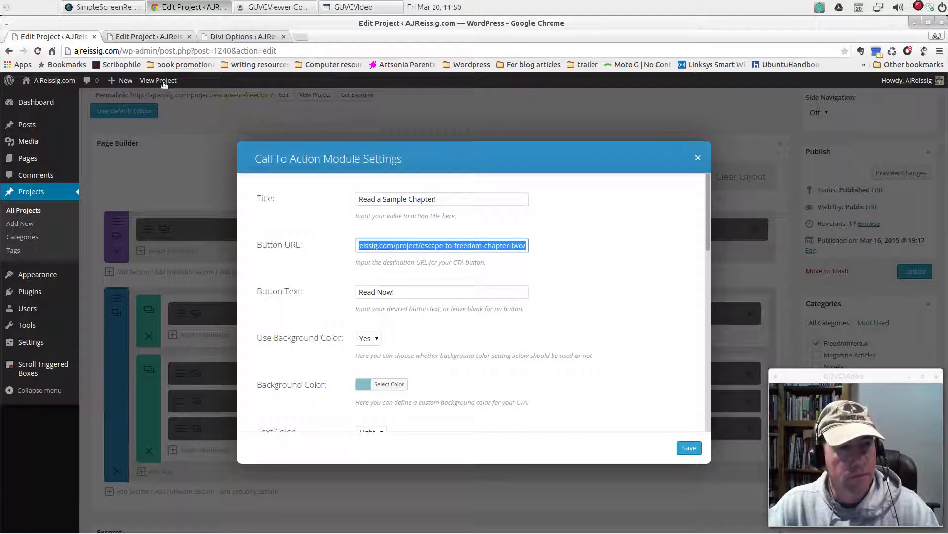
left_click(148, 37)
right_click(399, 249)
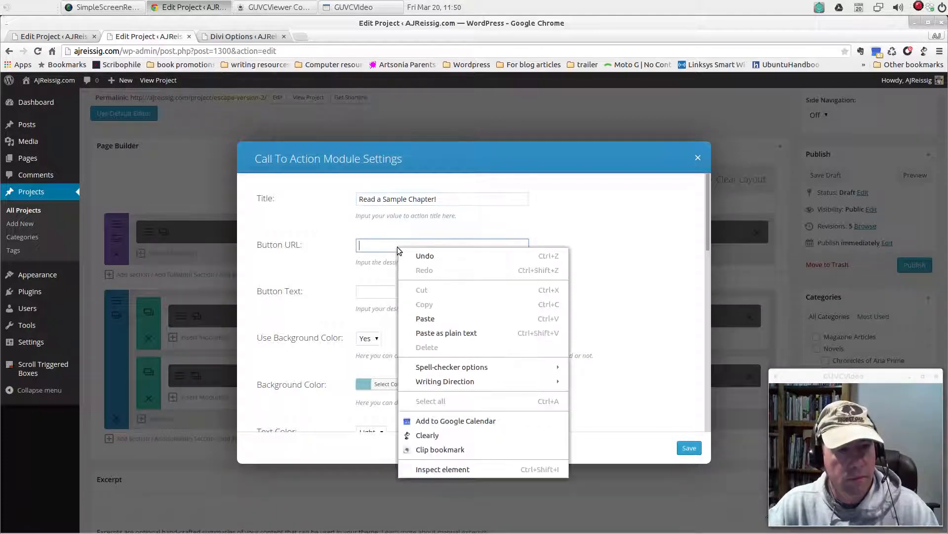
left_click(424, 317)
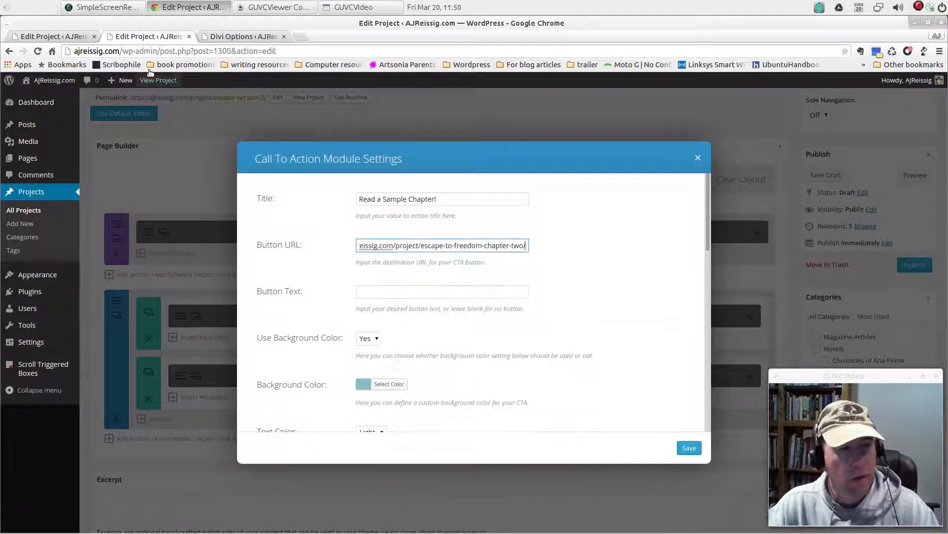
Set the Call To Action module's button text to "Read Now!" in the Escape version 2 project and save the module settings
left_click(33, 37)
left_click(134, 39)
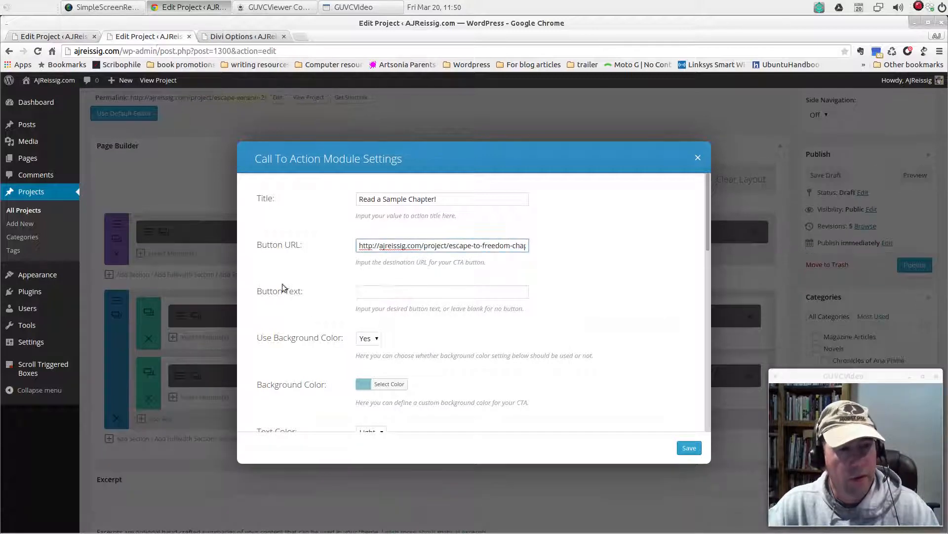
left_click(376, 294)
type("Re")
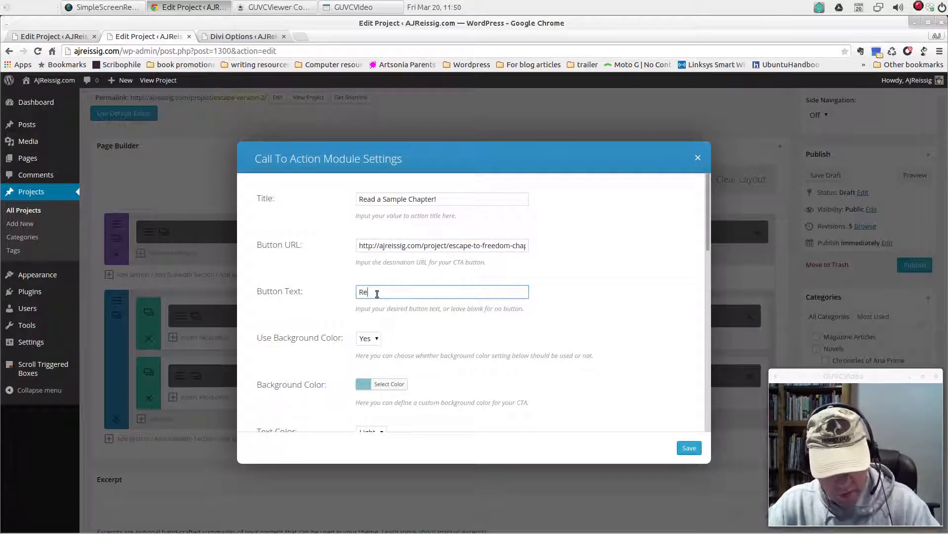
type("ad Now!")
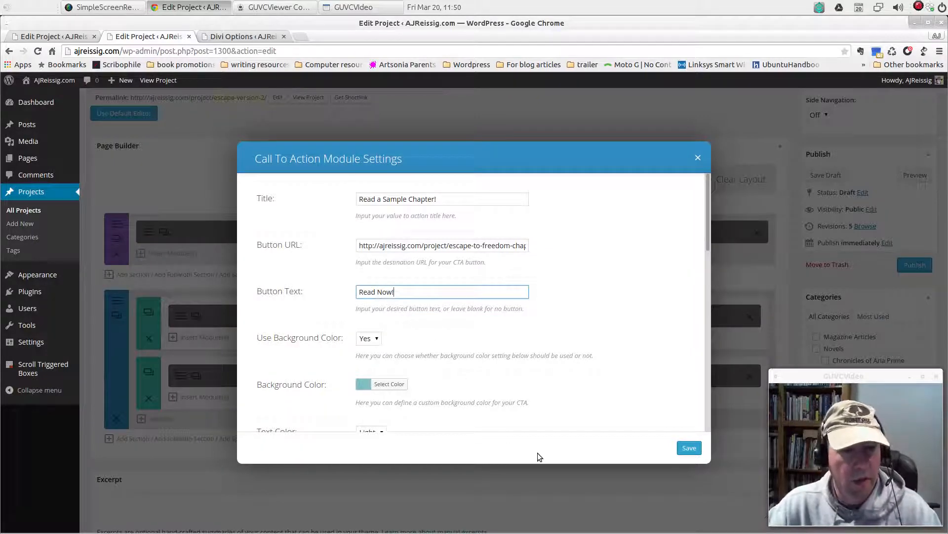
scroll(515, 326, "down", 3)
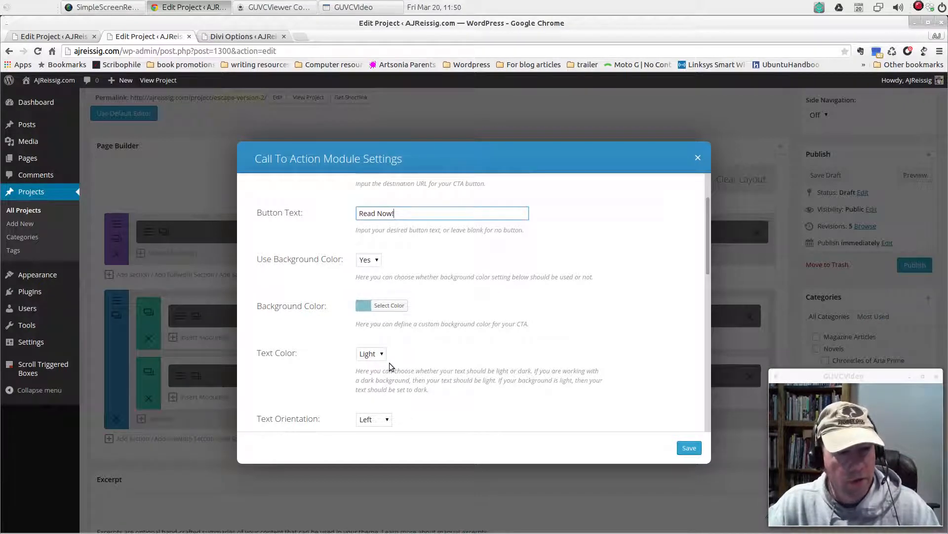
scroll(437, 403, "down", 3)
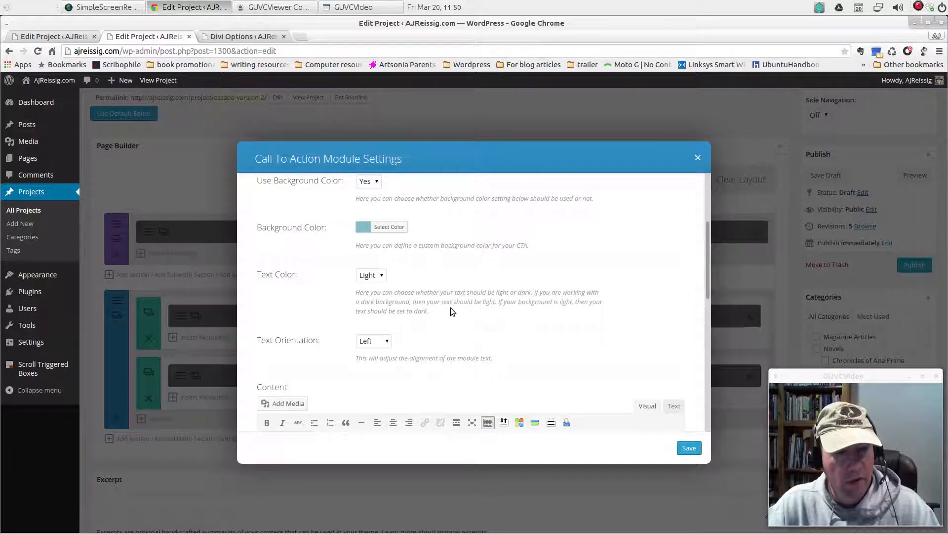
scroll(450, 308, "down", 10)
scroll(454, 314, "down", 3)
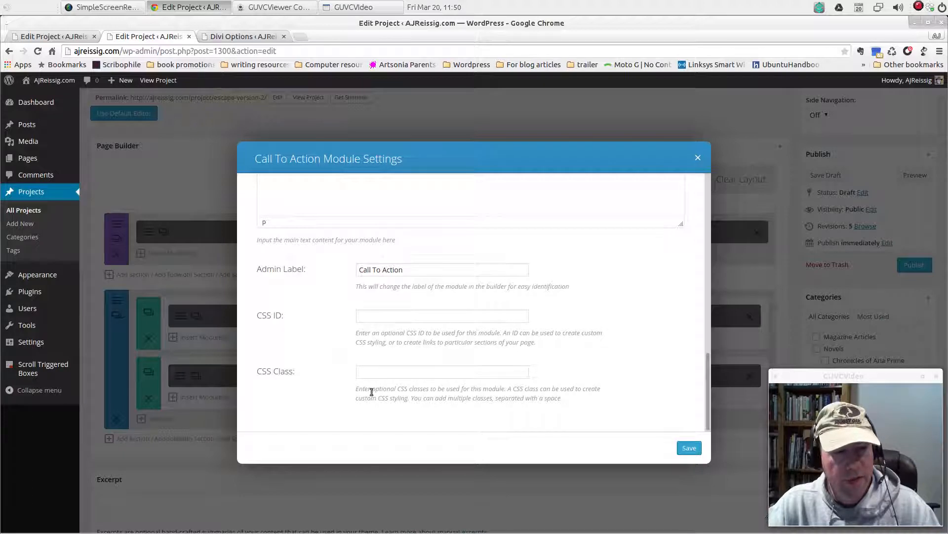
left_click(689, 448)
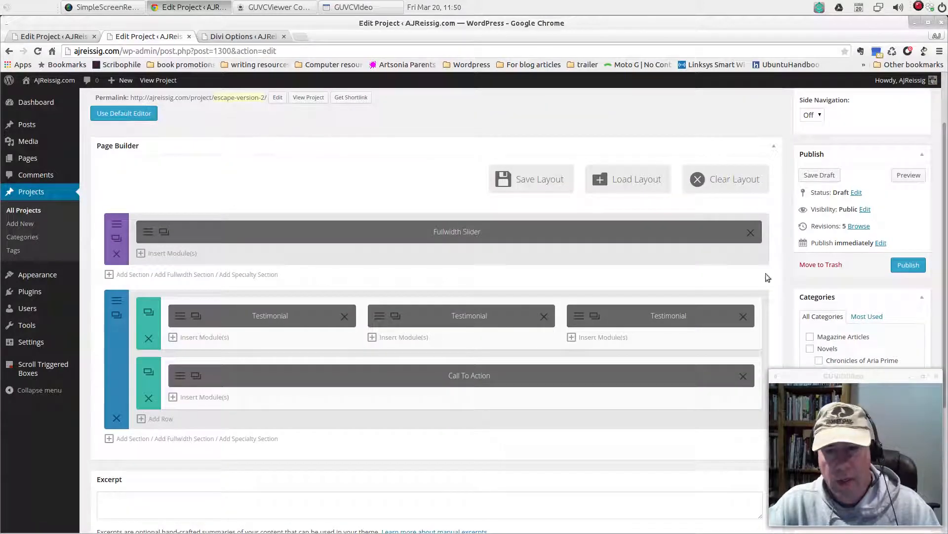
Preview the page to check the Call To Action below the testimonials, and close the preview
left_click(909, 176)
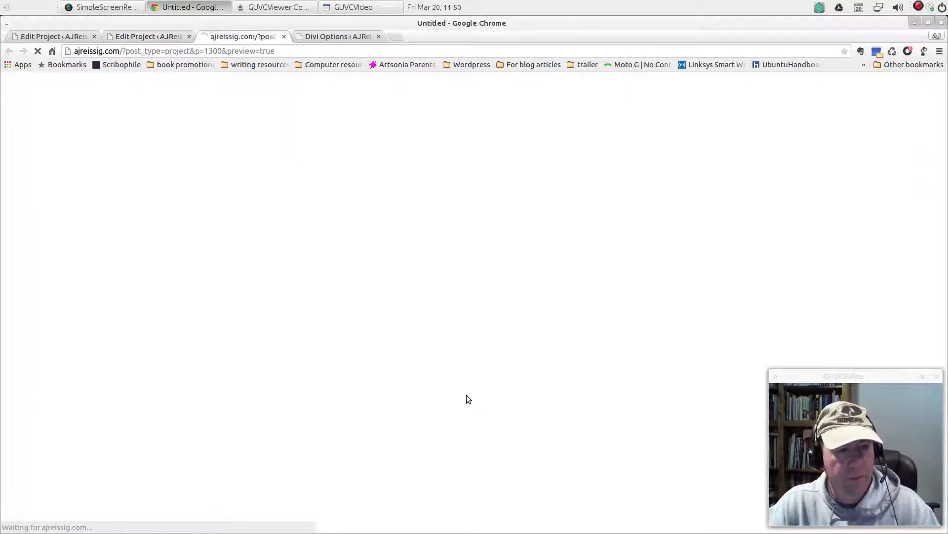
scroll(608, 420, "down", 15)
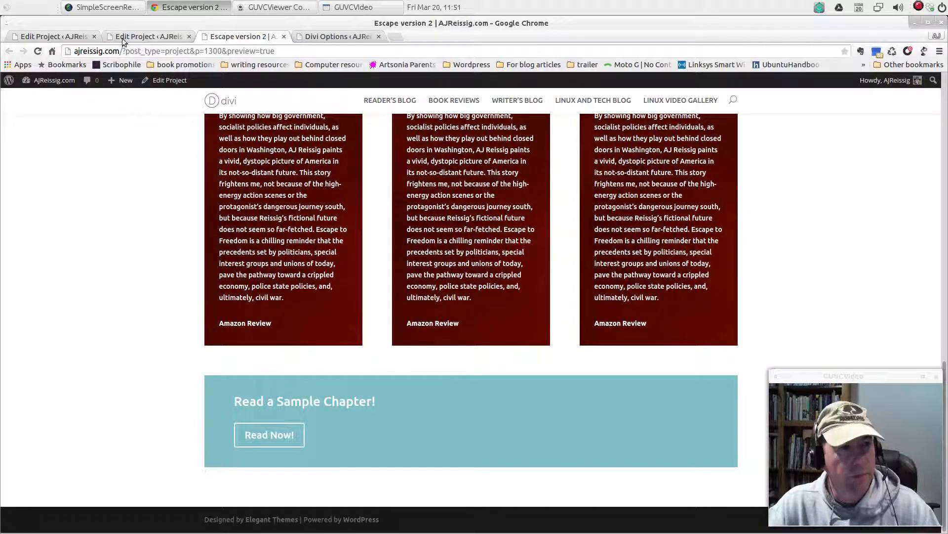
left_click(284, 37)
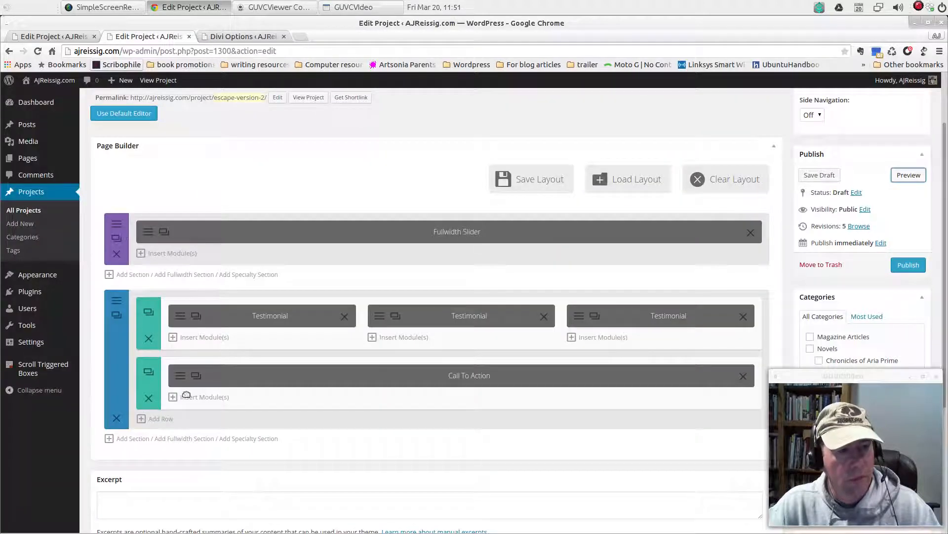
Open the Call To Action module's CSS Class setting, and copy the class name ETF_Call from the Custom CSS in the Divi theme options
left_click(181, 379)
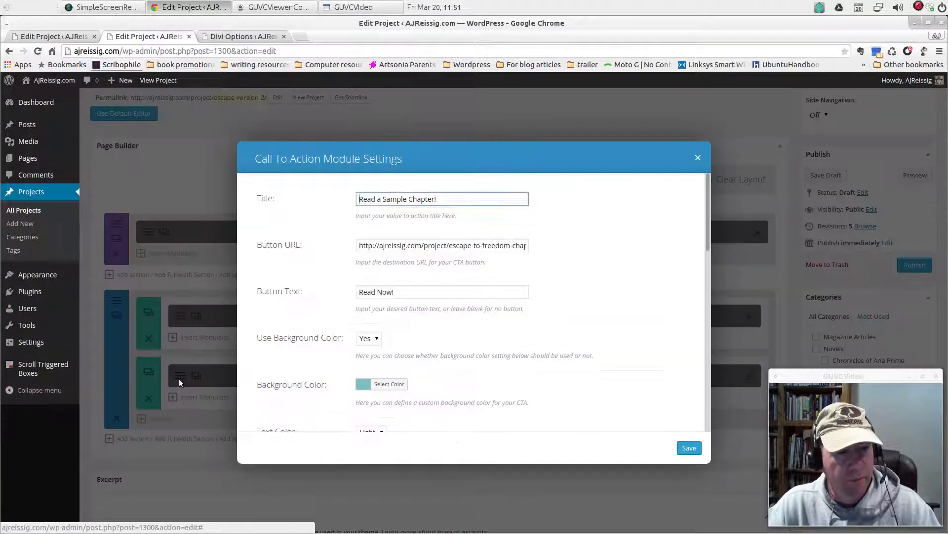
scroll(498, 390, "down", 6)
scroll(493, 391, "down", 5)
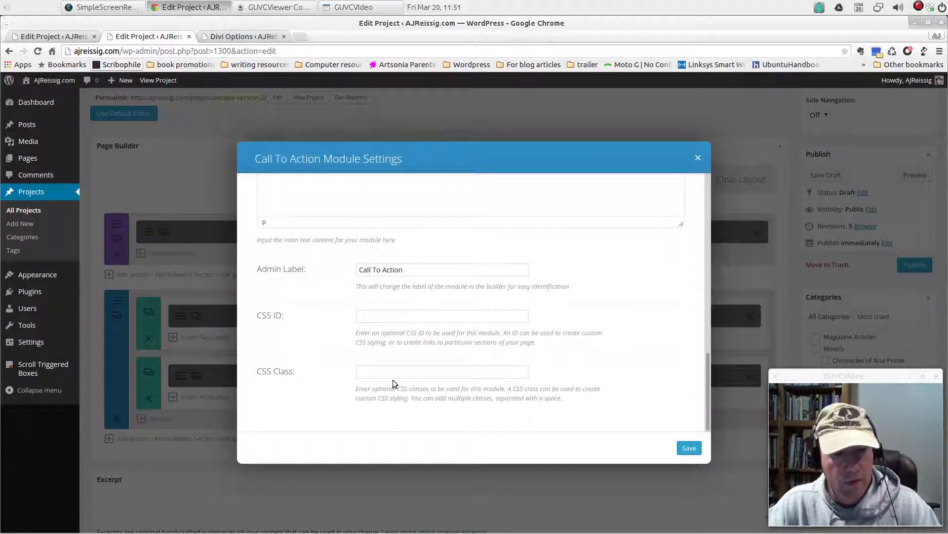
left_click(395, 373)
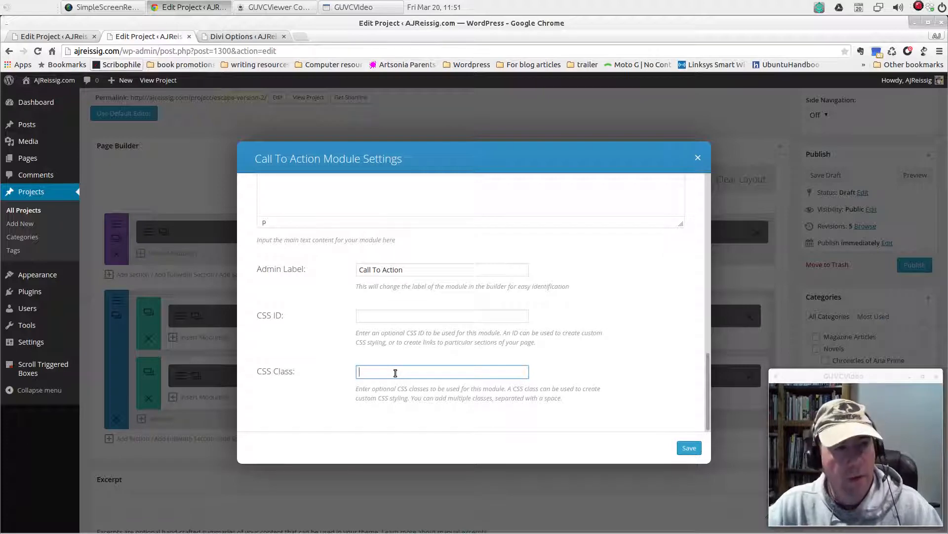
left_click(241, 38)
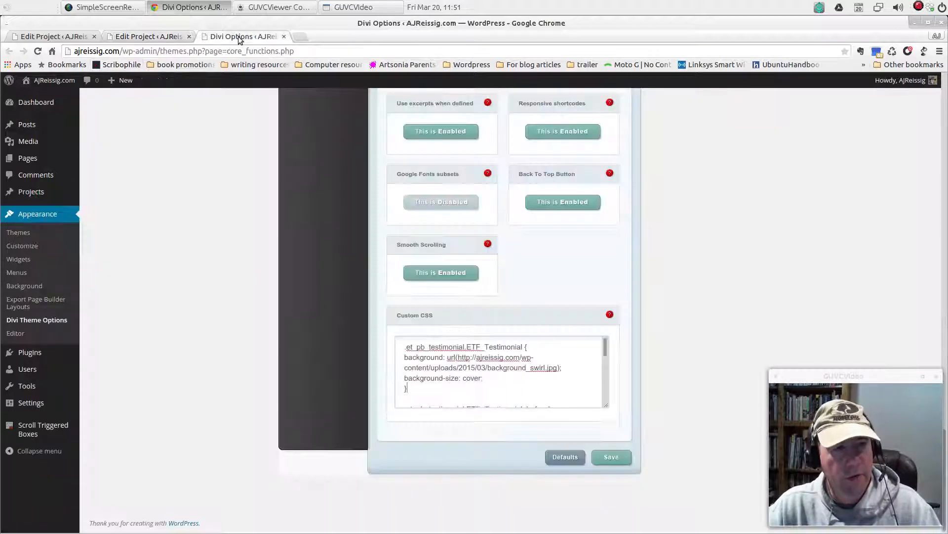
scroll(530, 372, "down", 1)
left_click(527, 370)
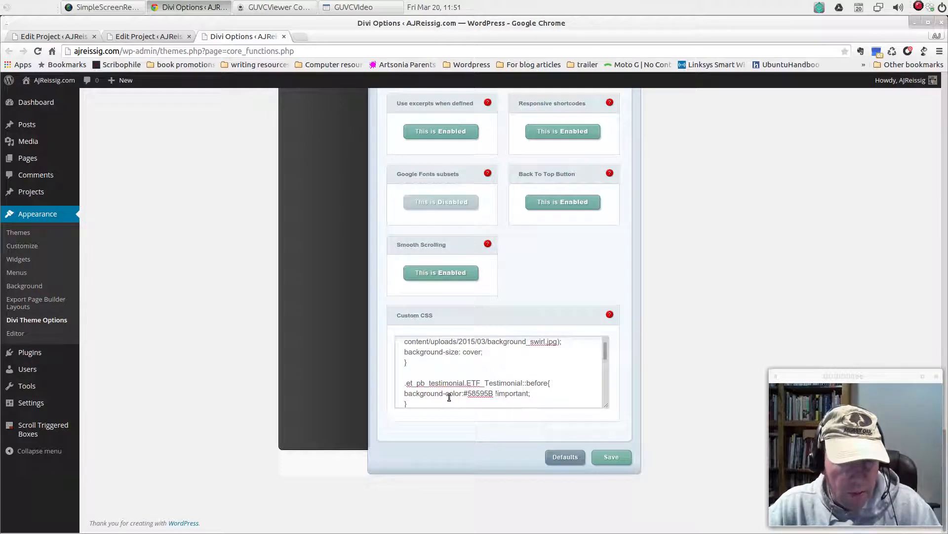
scroll(536, 392, "down", 1)
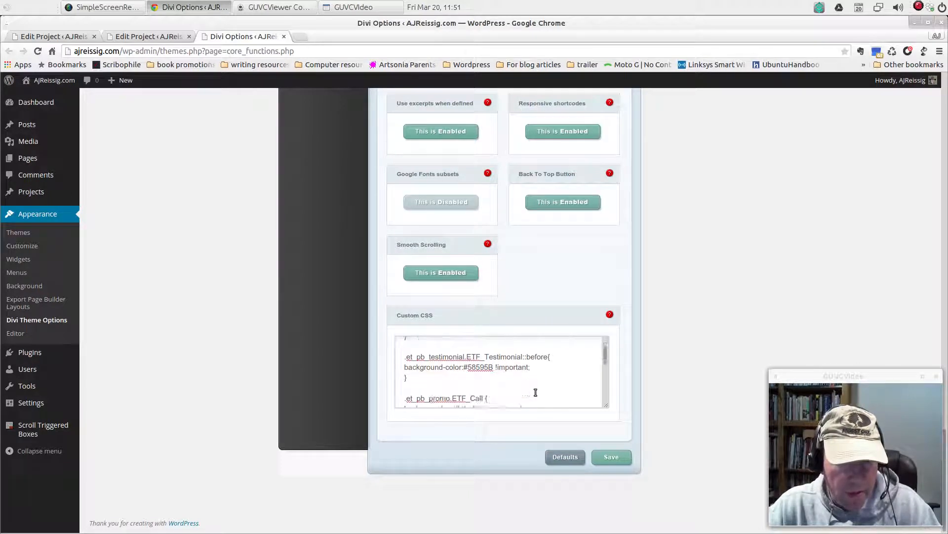
scroll(536, 392, "down", 1)
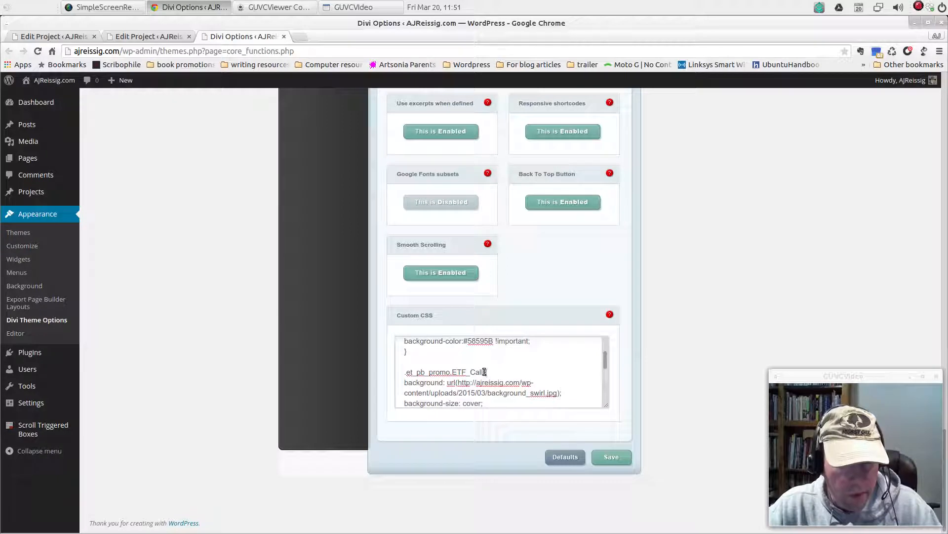
left_click_drag(484, 371, 452, 373)
key("ctrl+c")
right_click(460, 374)
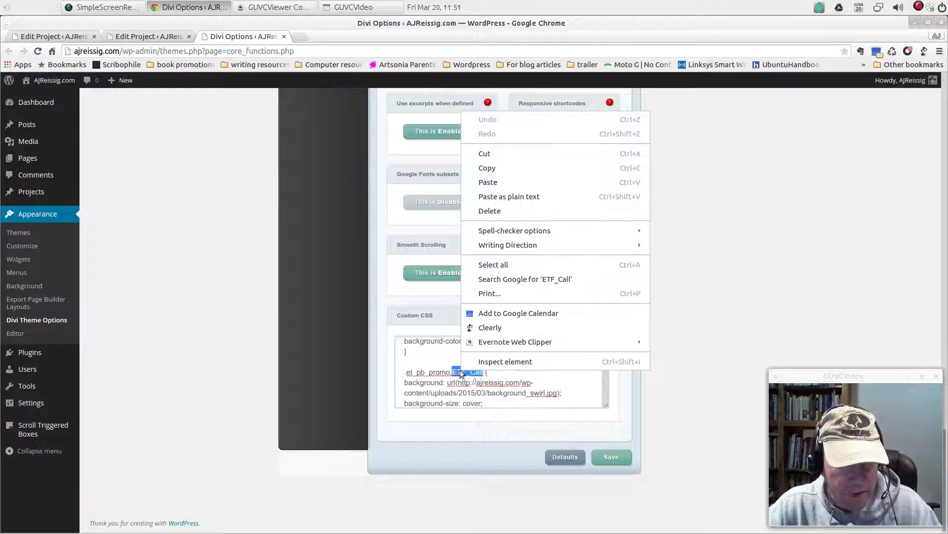
left_click(493, 169)
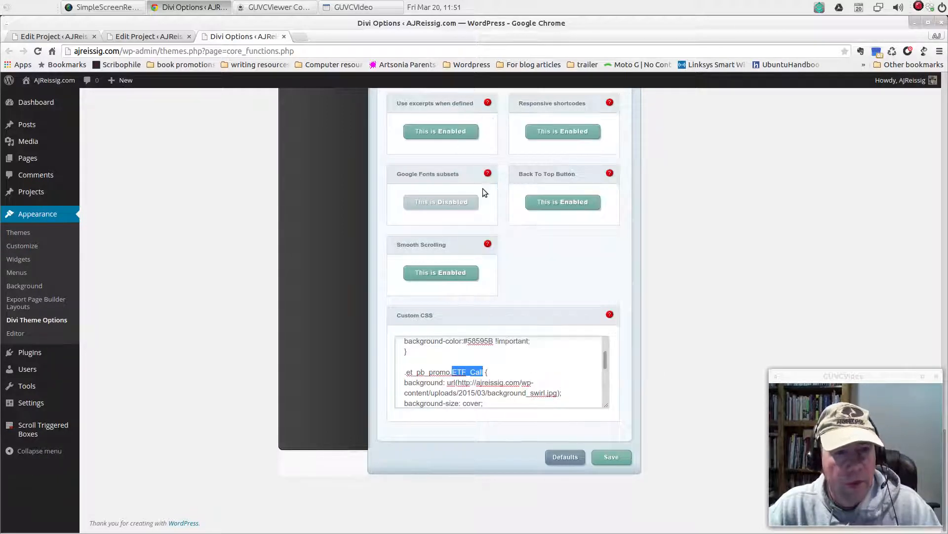
Back in the Escape version 2 project, set the Call To Action module's CSS class to ETF_Call and save the module settings
left_click(73, 36)
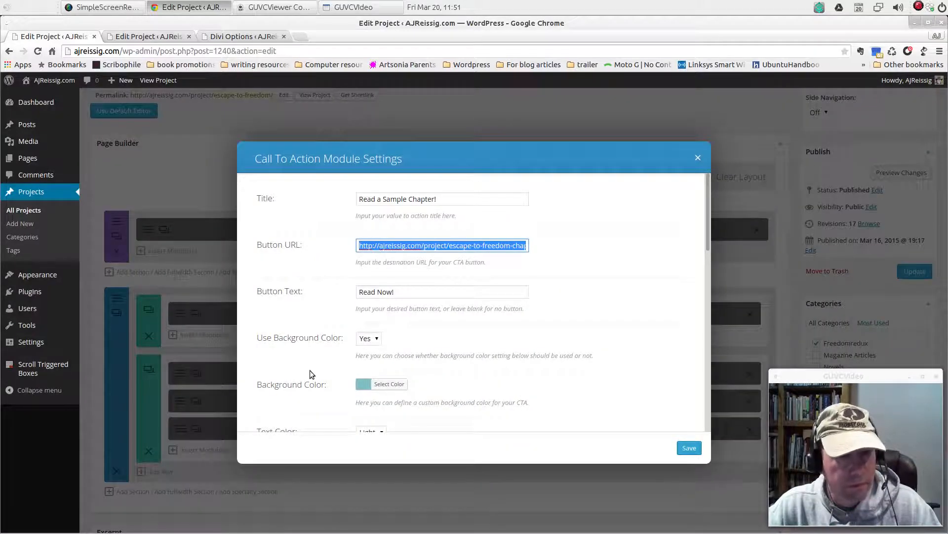
left_click(134, 39)
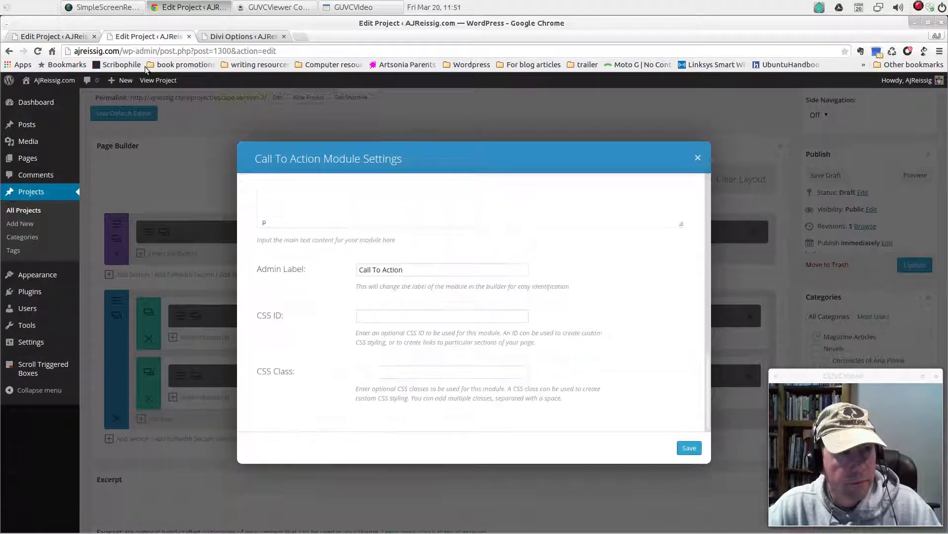
left_click(408, 370)
right_click(407, 371)
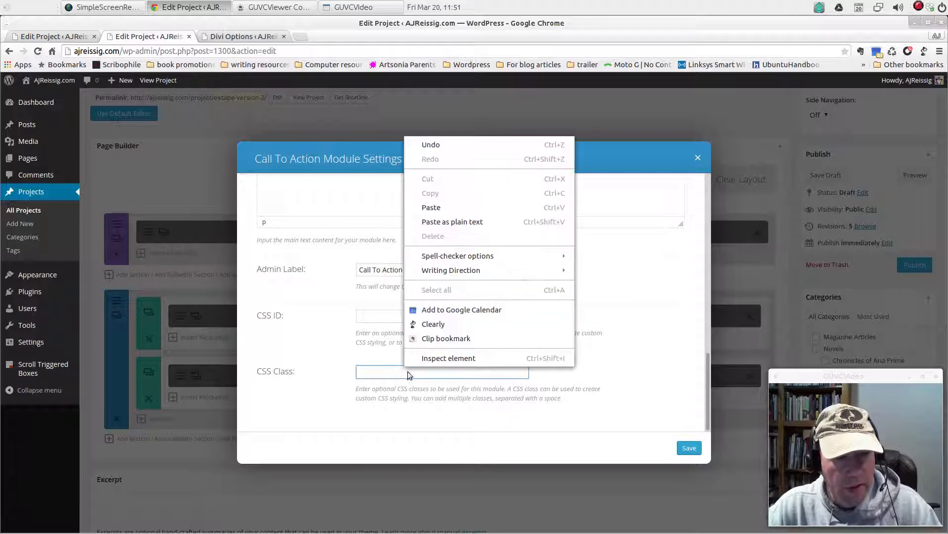
left_click(435, 203)
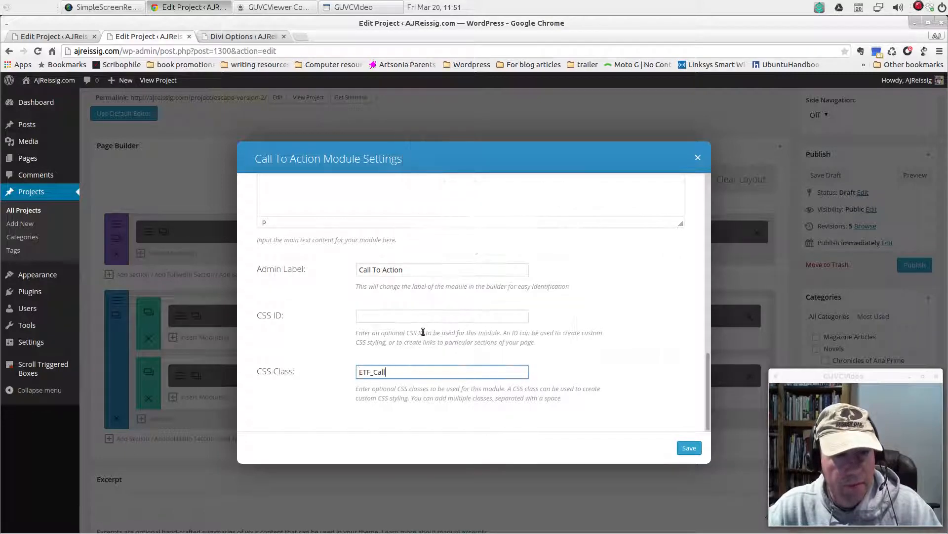
left_click(690, 448)
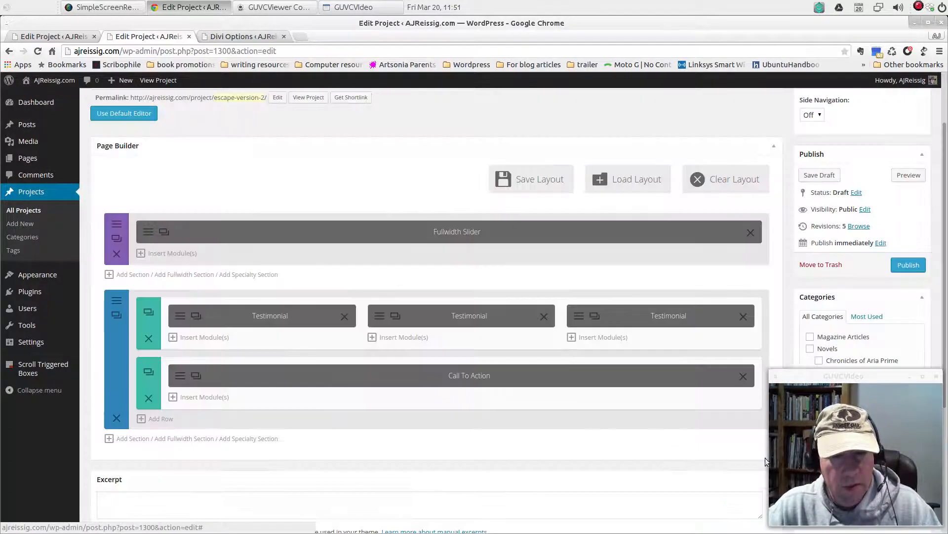
Preview the page to check the styled Call To Action, and follow its "Read Now!" button to test the link
left_click(909, 175)
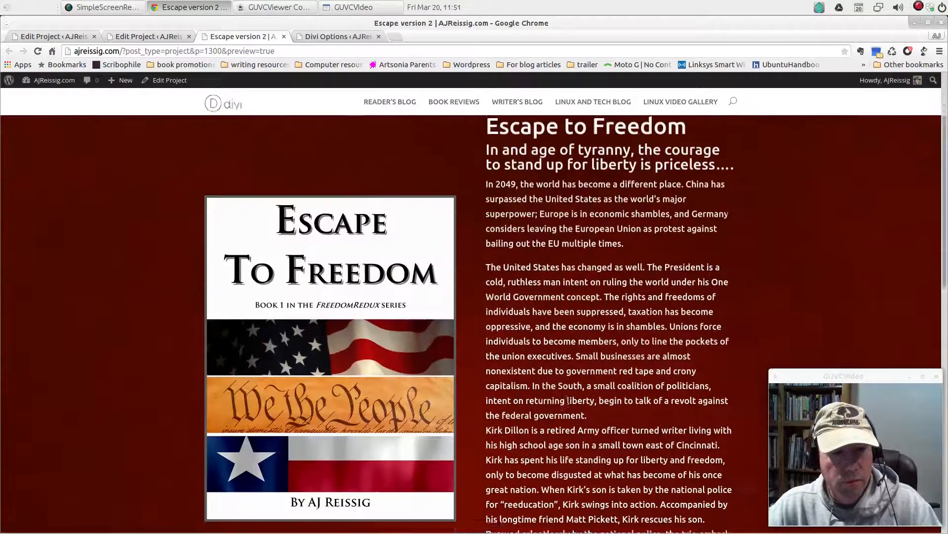
scroll(568, 400, "down", 7)
scroll(576, 402, "down", 5)
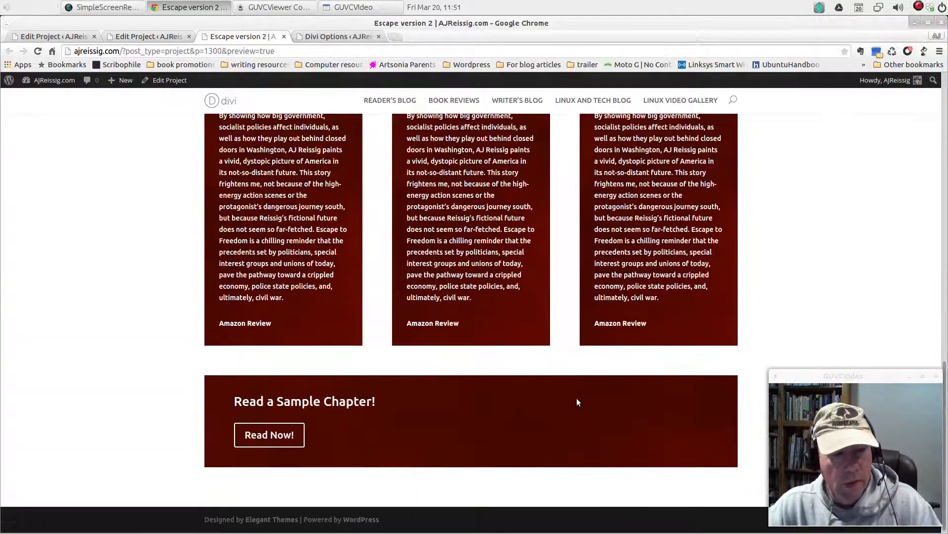
scroll(577, 398, "up", 2)
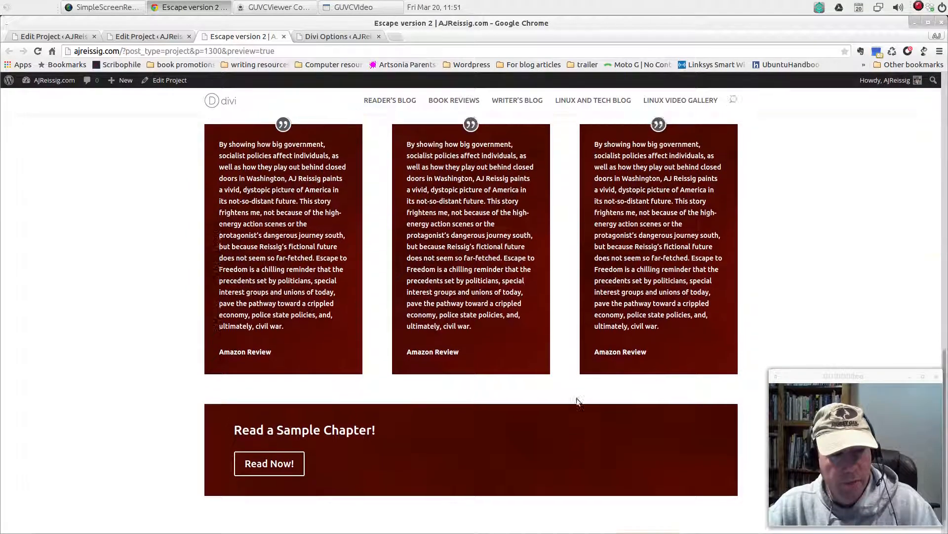
scroll(576, 398, "down", 2)
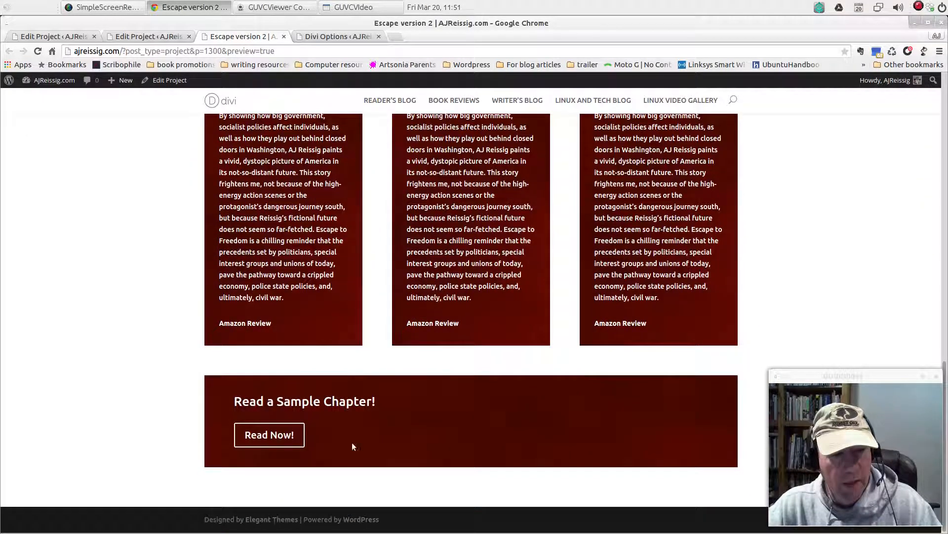
left_click(252, 438)
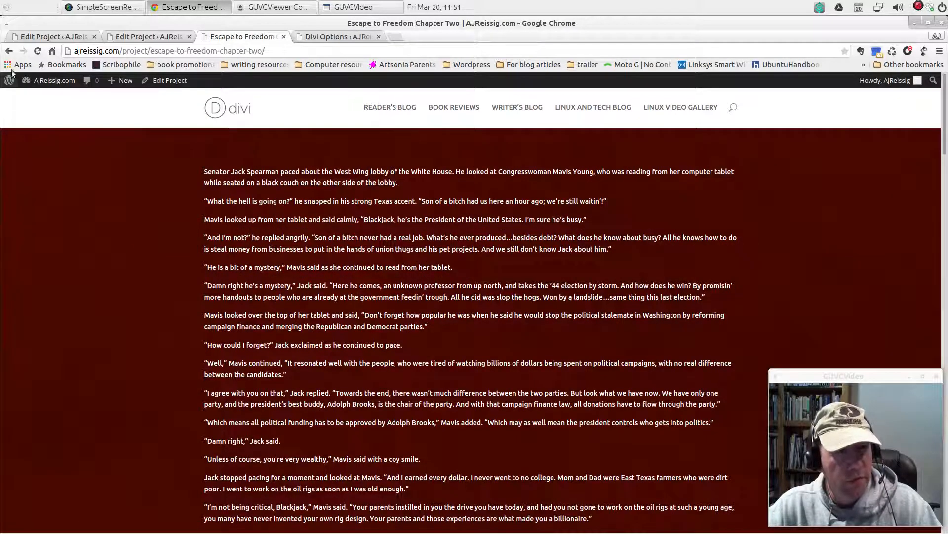
Return from the sample chapter and close the preview, then close the Call To Action settings in the original Escape to Freedom project
left_click(9, 51)
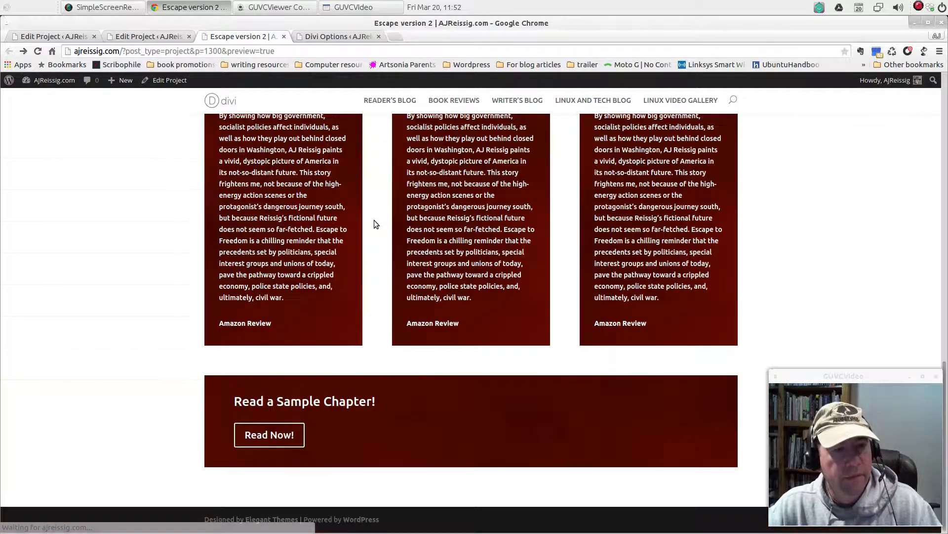
left_click(285, 37)
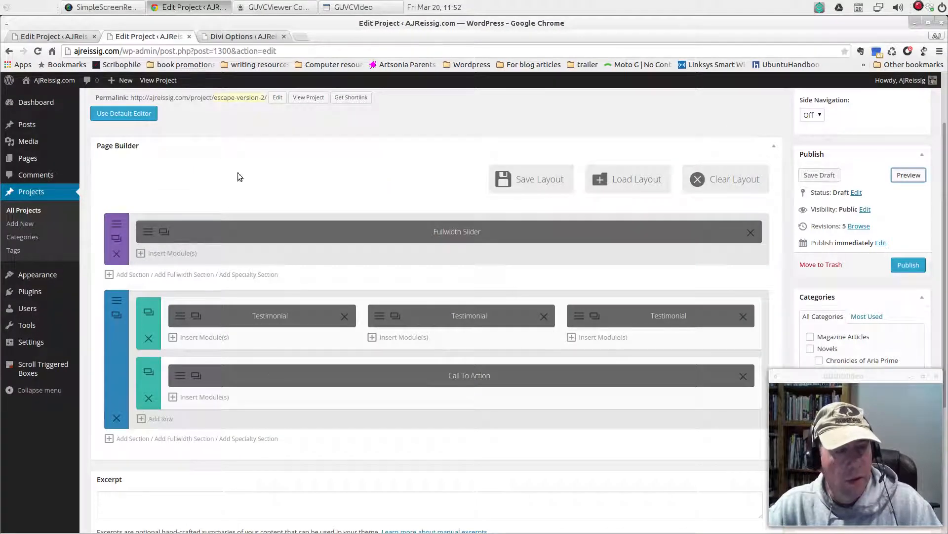
left_click(25, 38)
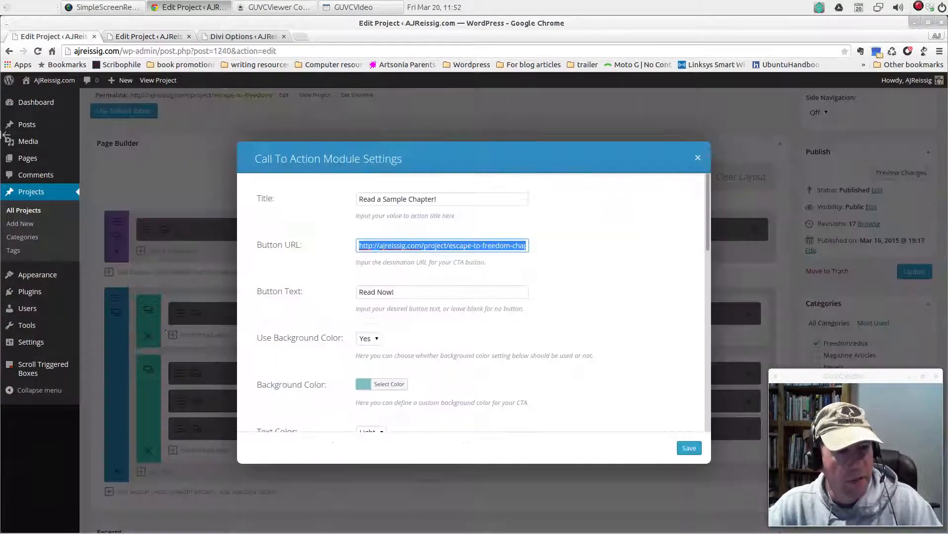
left_click(700, 158)
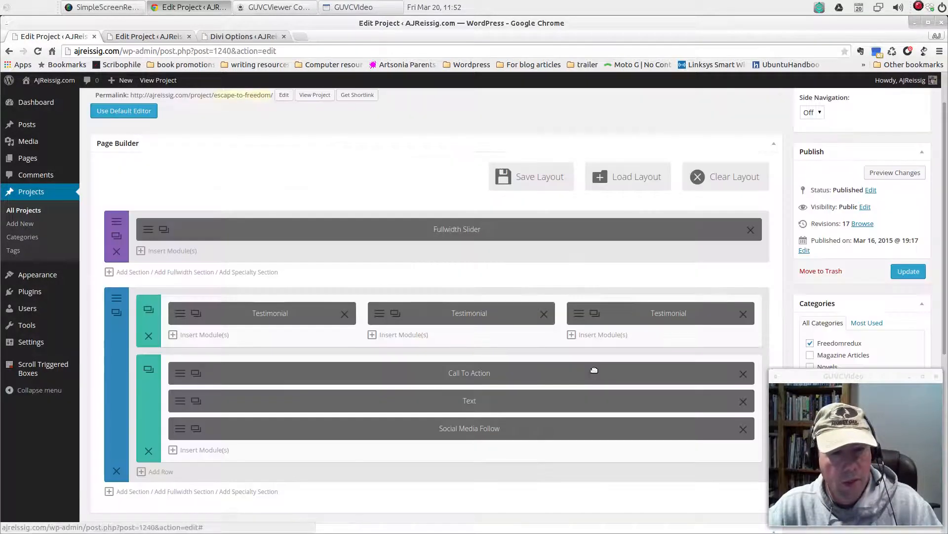
Copy the "Share this page on Social Media" heading and its two lines from the original project's Text module, then close its settings
scroll(474, 455, "down", 3)
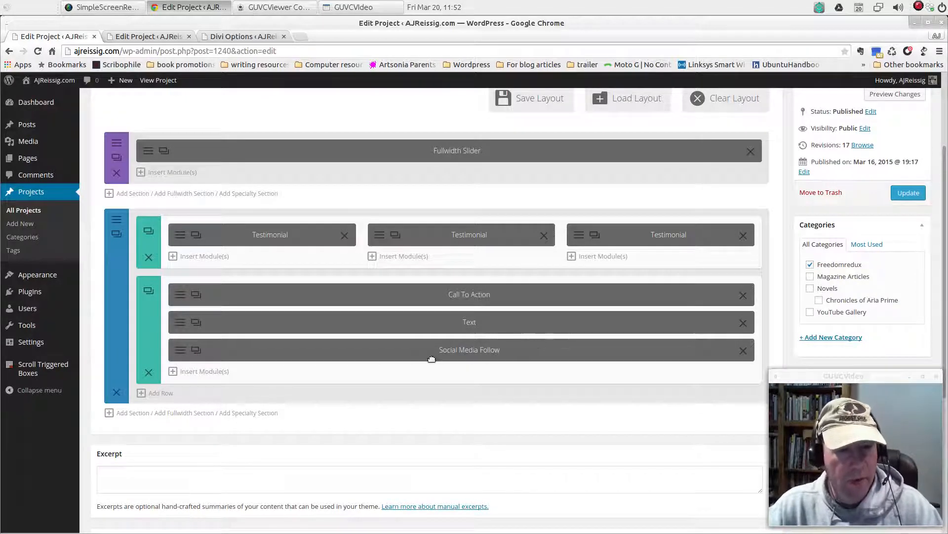
left_click(180, 325)
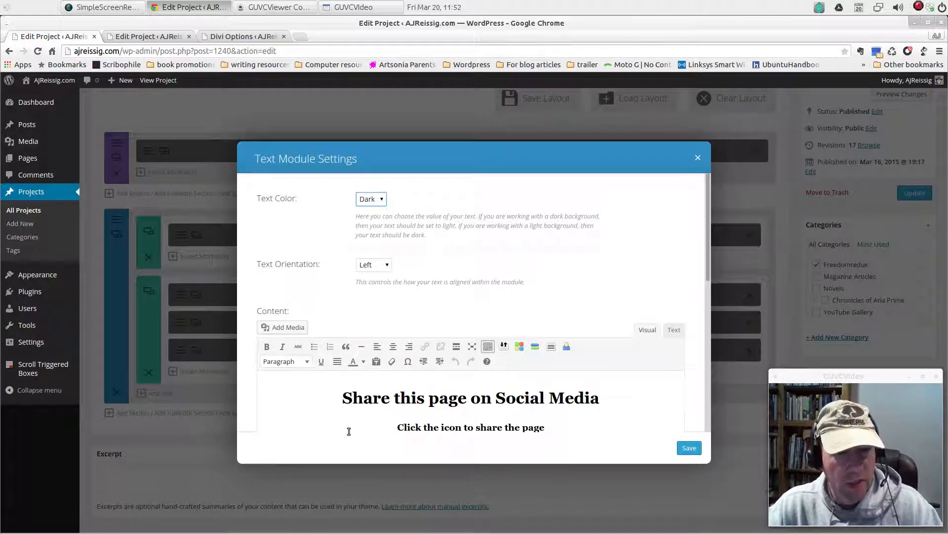
scroll(563, 430, "down", 1)
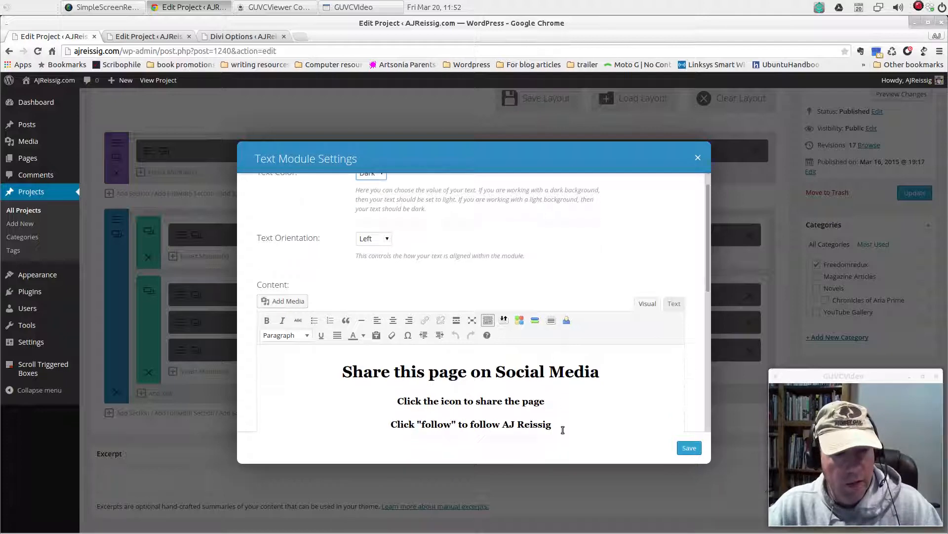
scroll(554, 417, "down", 1)
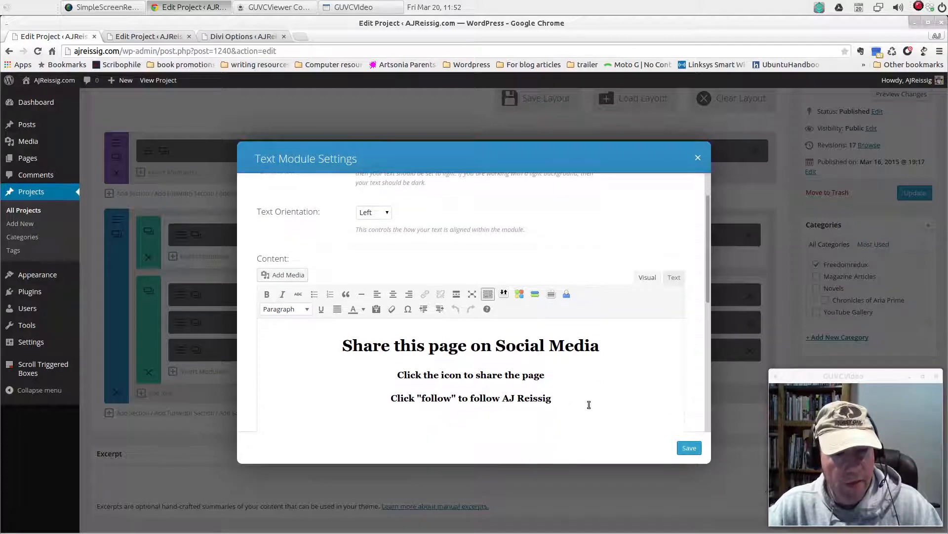
left_click_drag(557, 391, 383, 332)
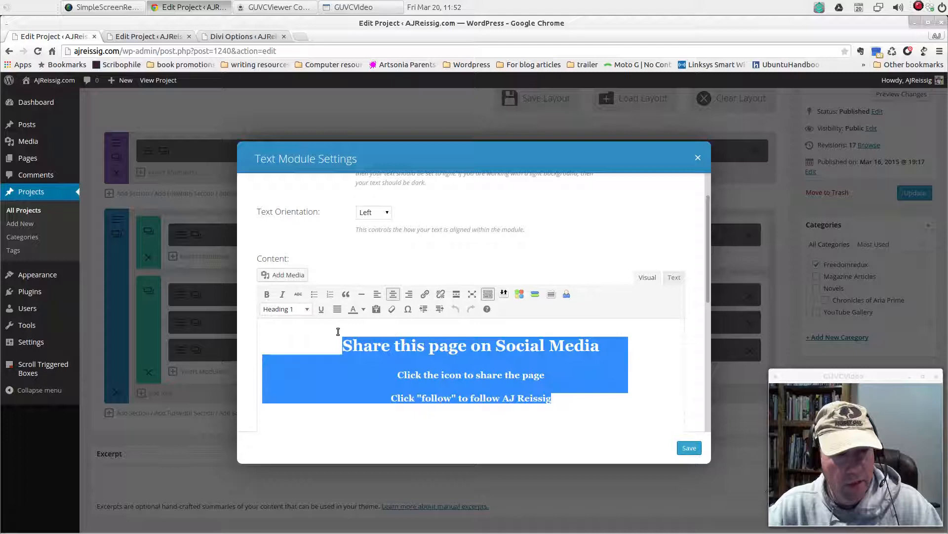
right_click(416, 365)
left_click(432, 172)
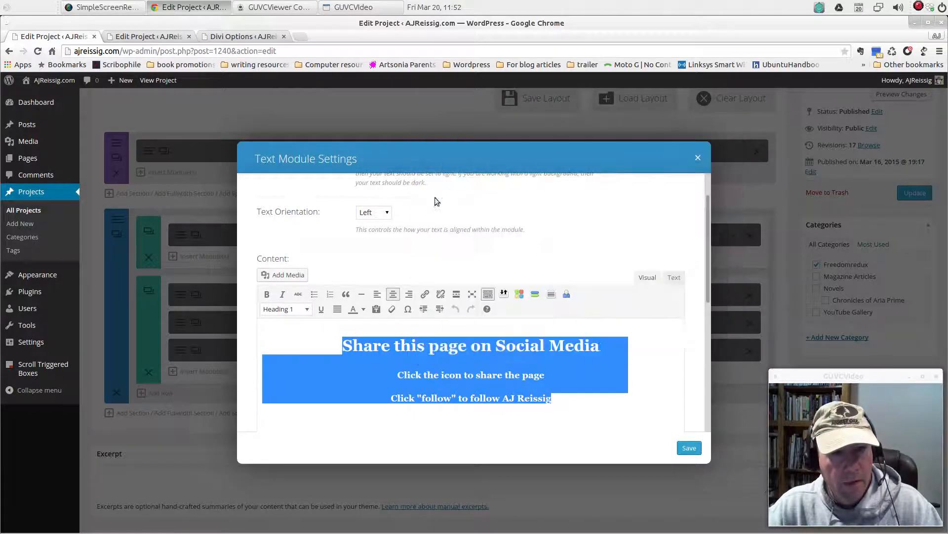
left_click(698, 158)
In the Escape version 2 project, add a Text module below the Call To Action with Center orientation and the copied text, and save it
left_click(145, 36)
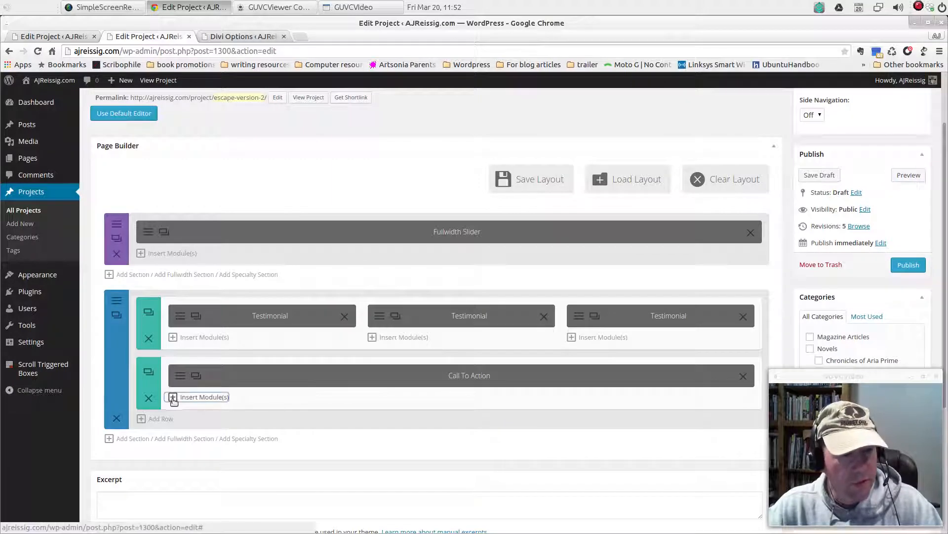
left_click(172, 399)
left_click(442, 243)
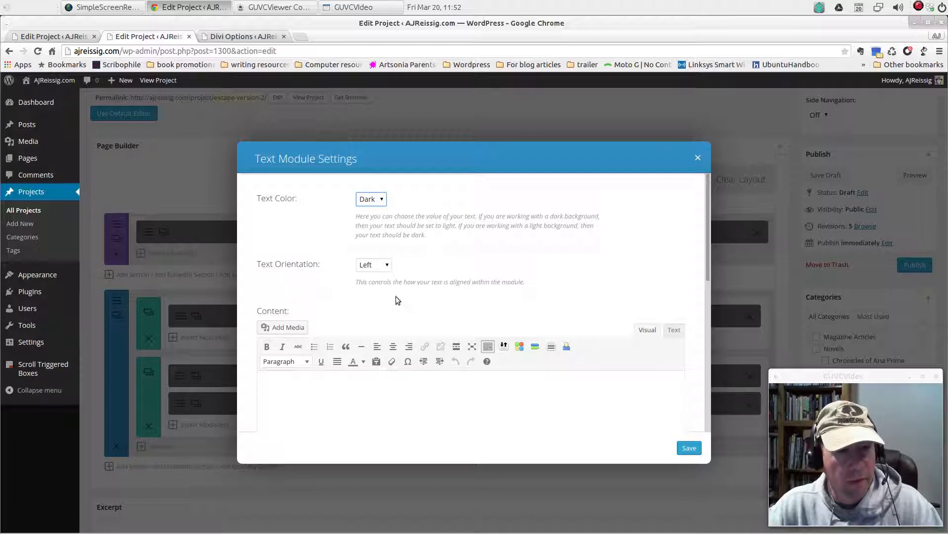
left_click(387, 265)
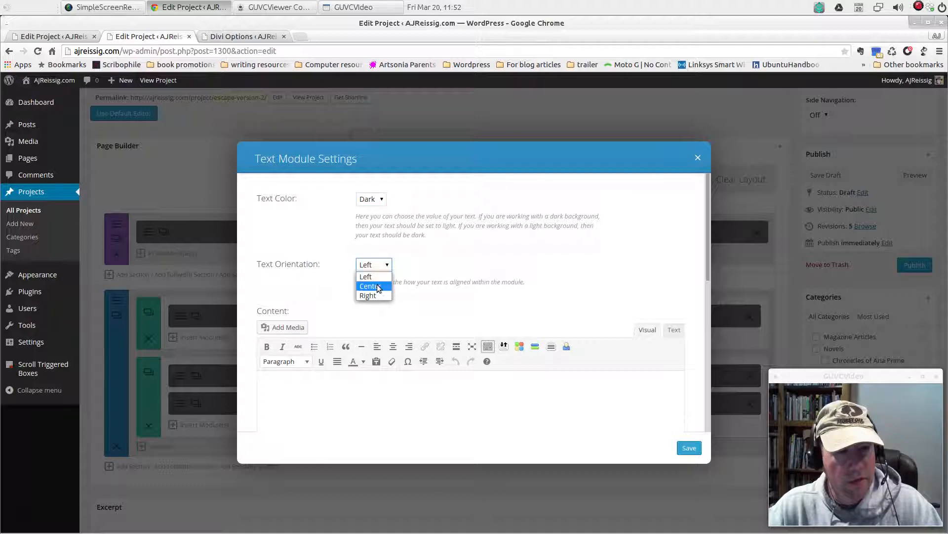
left_click(374, 282)
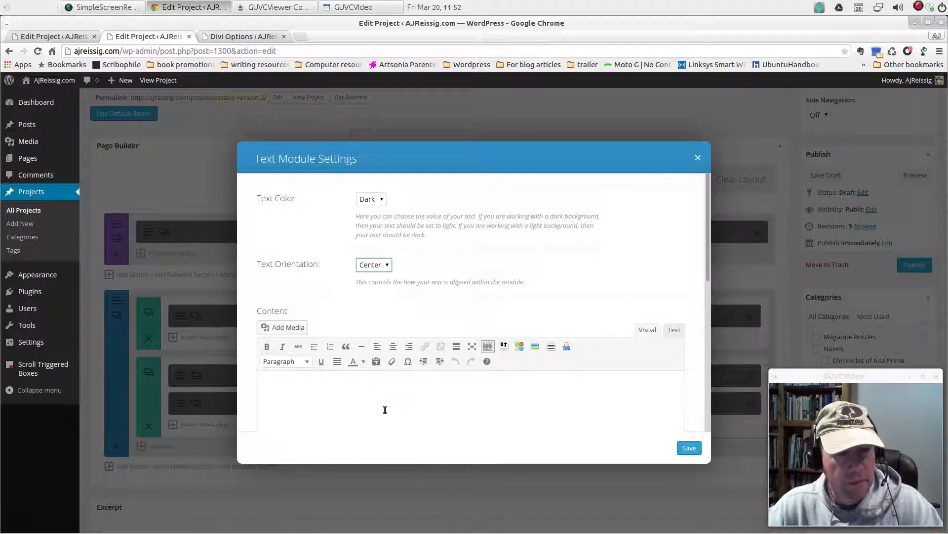
left_click(385, 410)
type("Share this page on Social Media Click the icon to share the page")
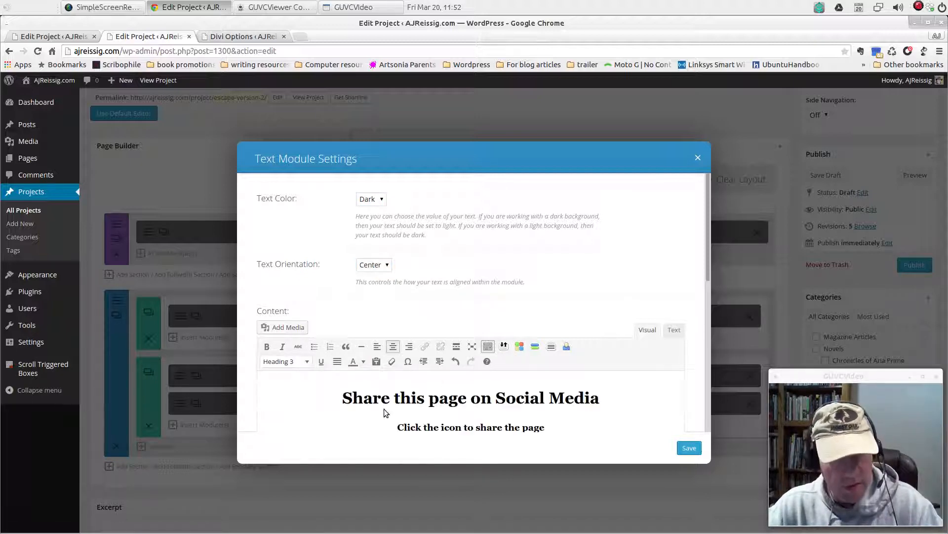
left_click(688, 448)
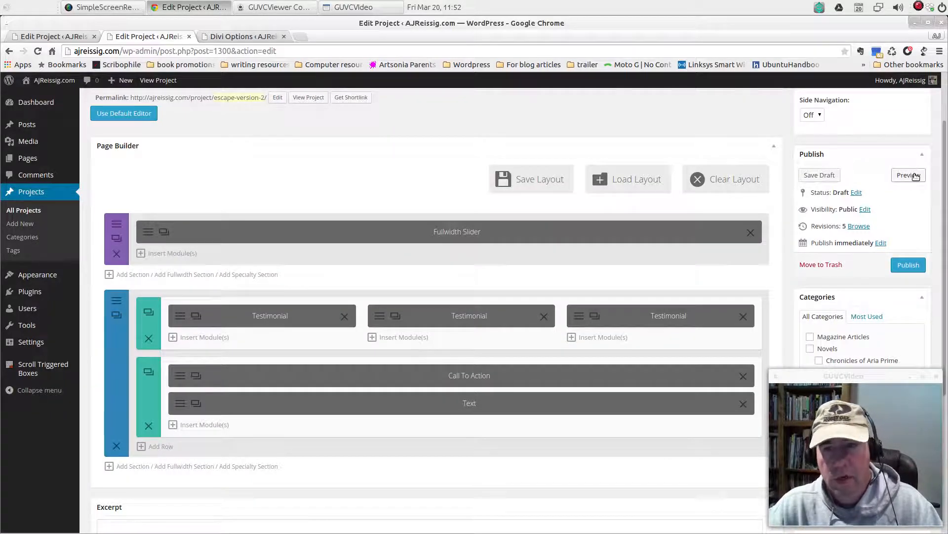
Preview the page to check the social media text below the Call To Action, and close the preview
left_click(909, 175)
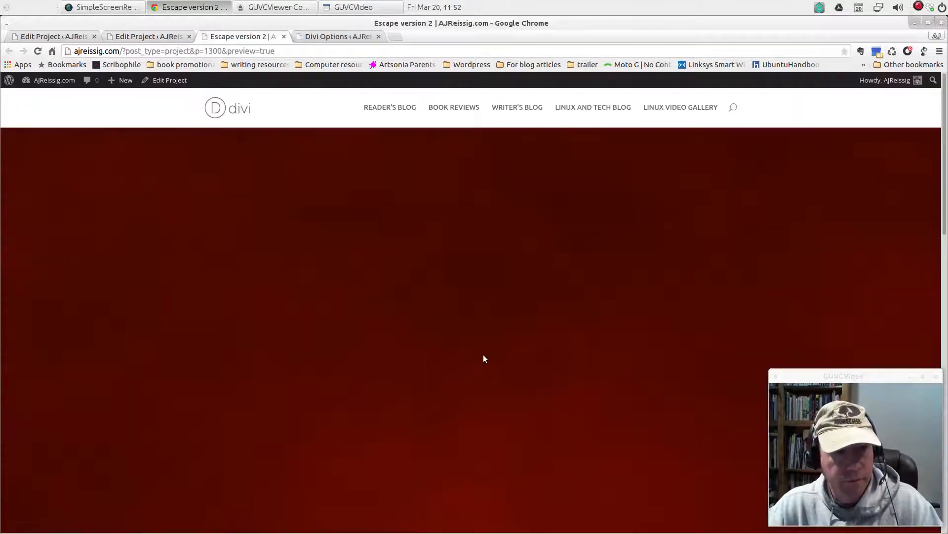
scroll(483, 355, "down", 15)
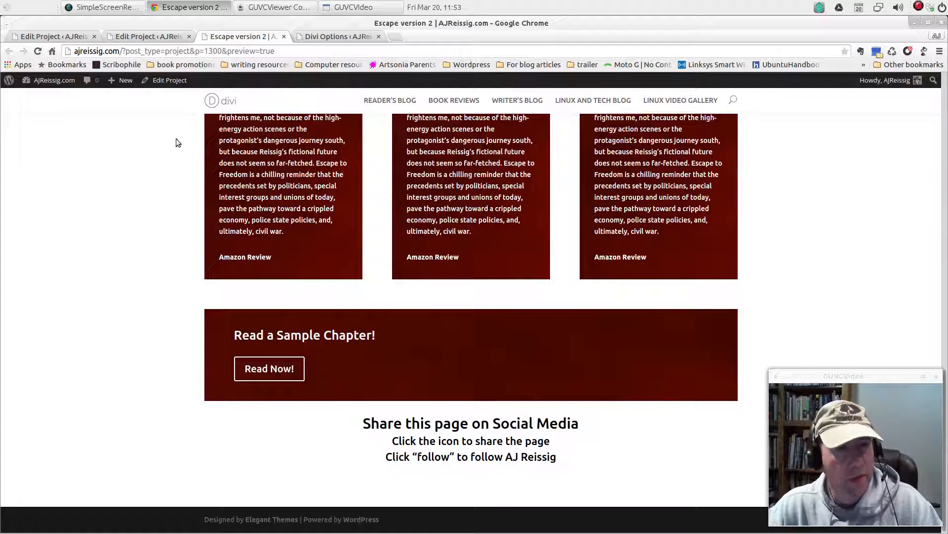
left_click(284, 36)
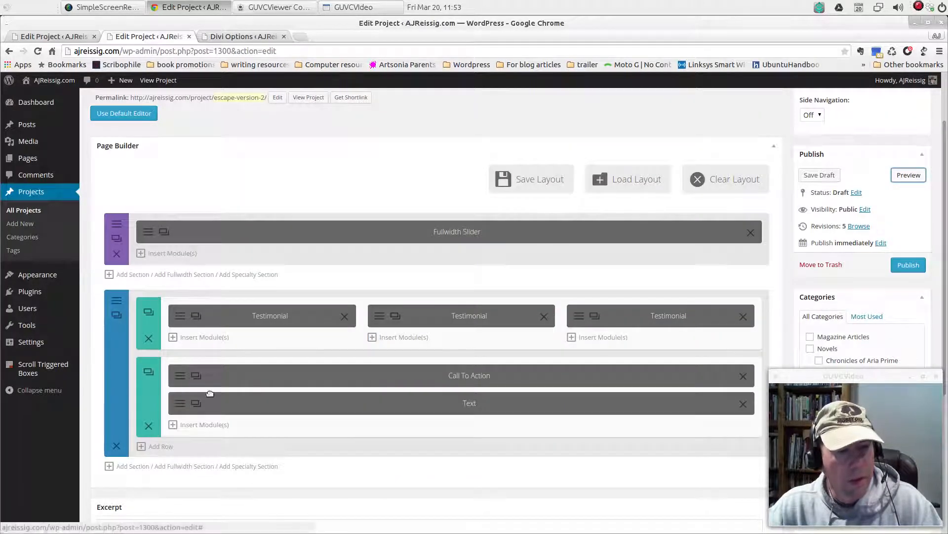
Insert a Social Media Follow module below the Text module
scroll(232, 402, "down", 2)
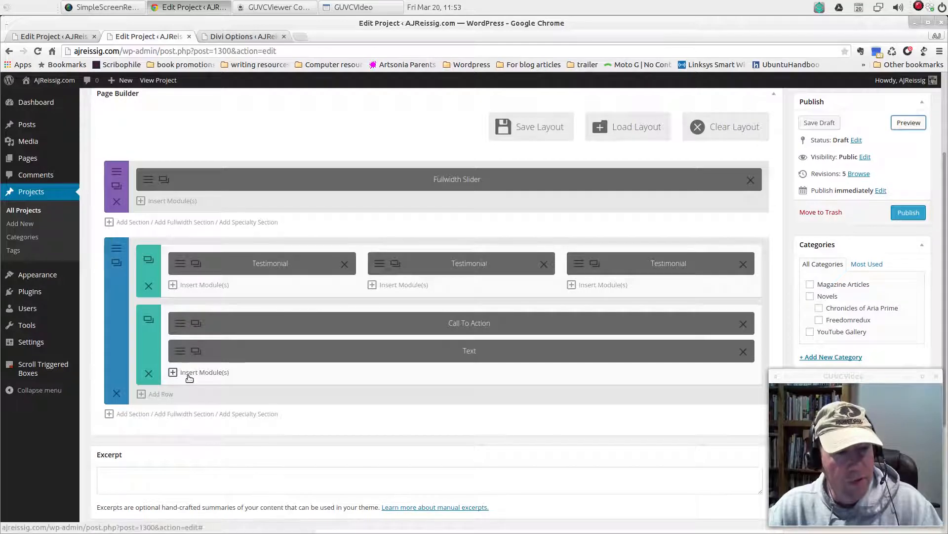
left_click(189, 375)
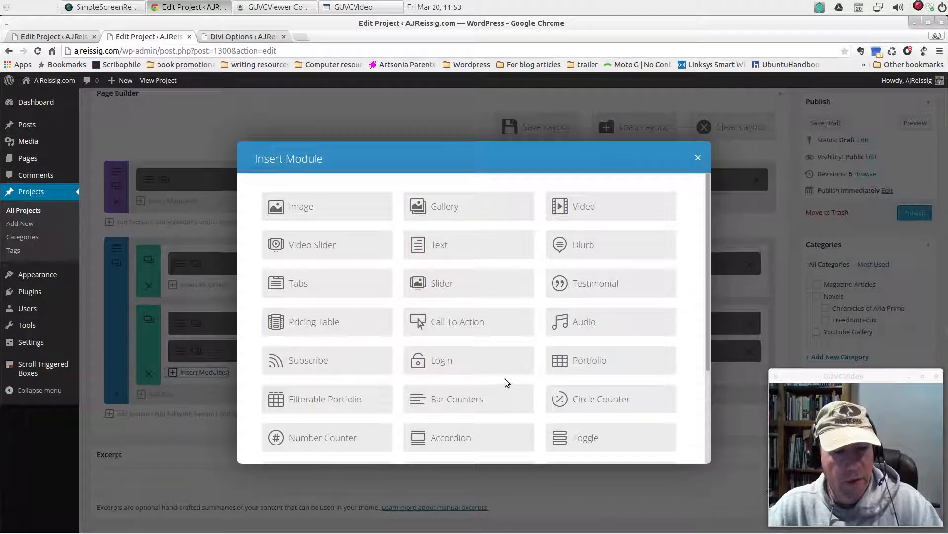
scroll(504, 380, "down", 5)
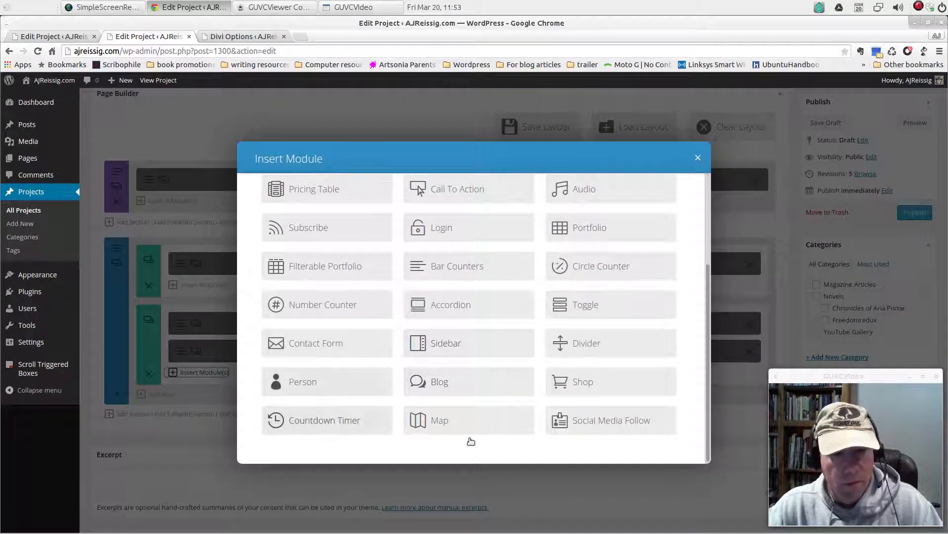
left_click(587, 425)
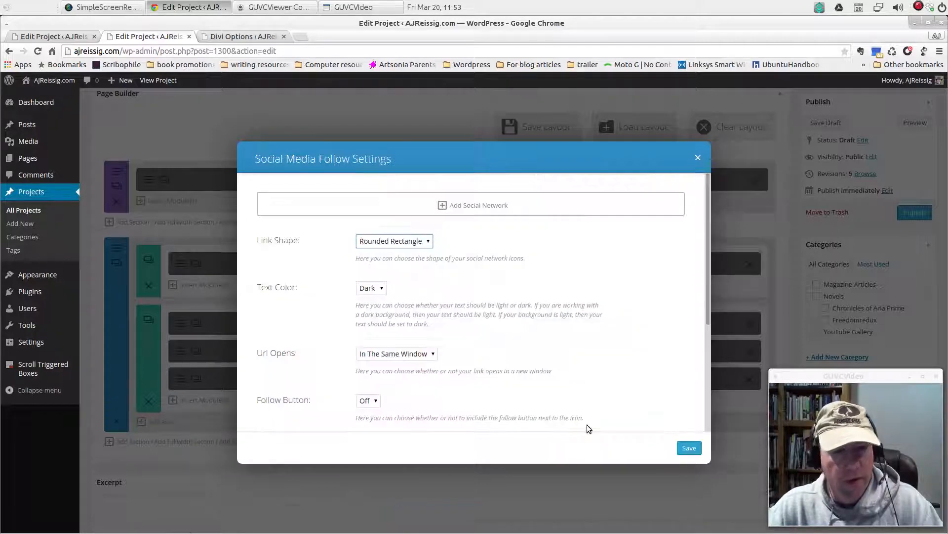
Add a facebook network with placeholder account URL "sdljsjds'sj", trying Google+ before switching back to facebook, and save the network
left_click(495, 206)
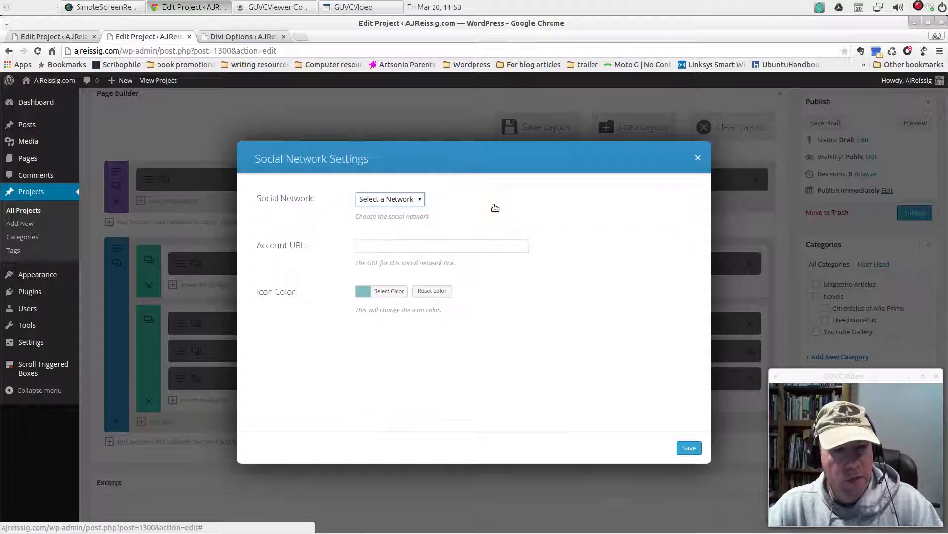
left_click(420, 200)
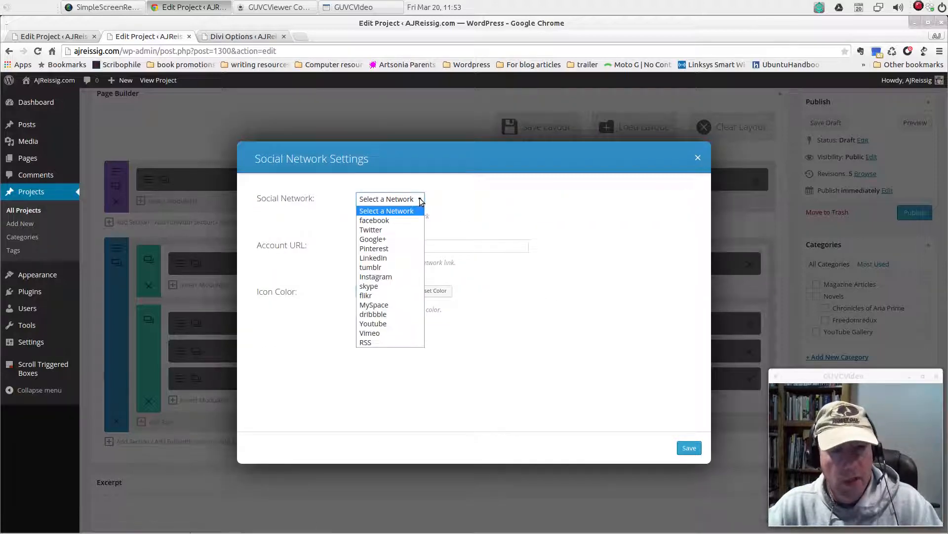
left_click(381, 218)
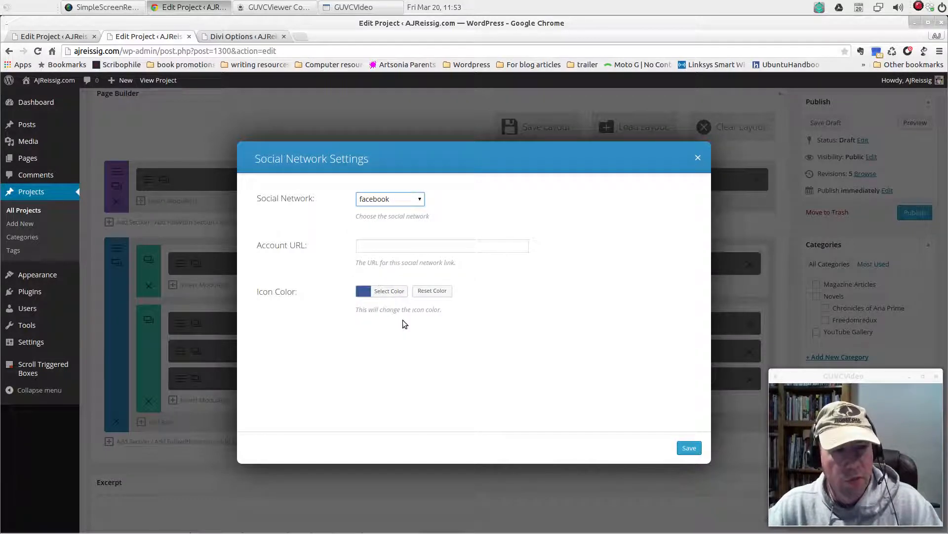
left_click(377, 245)
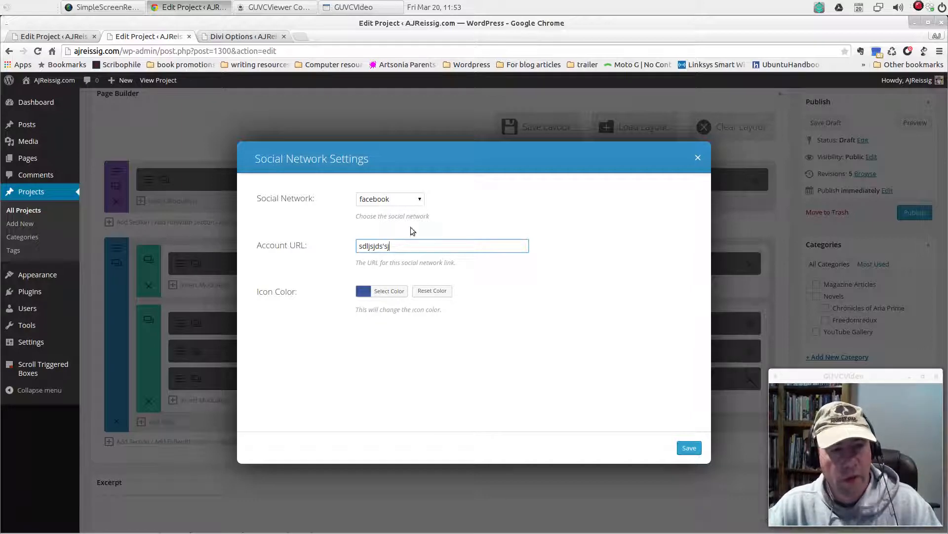
left_click(420, 199)
left_click(398, 243)
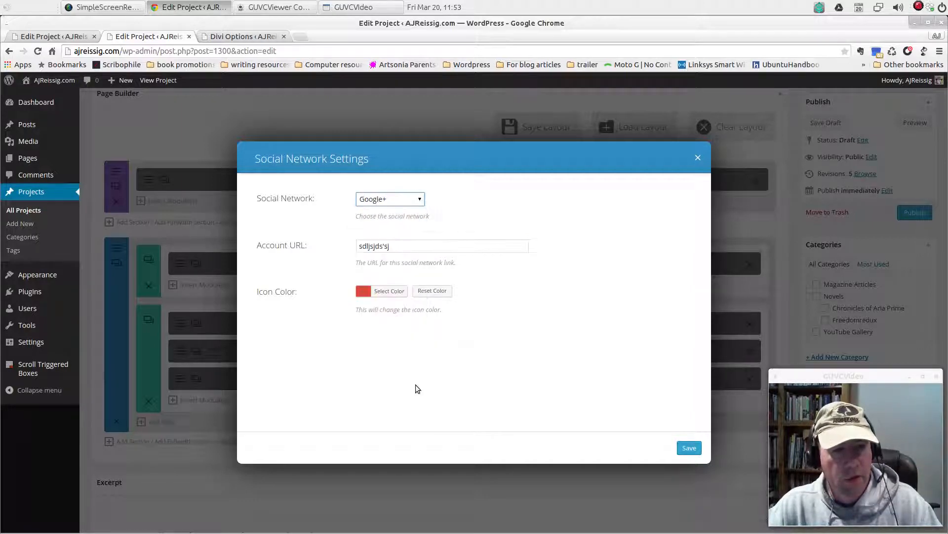
left_click(419, 199)
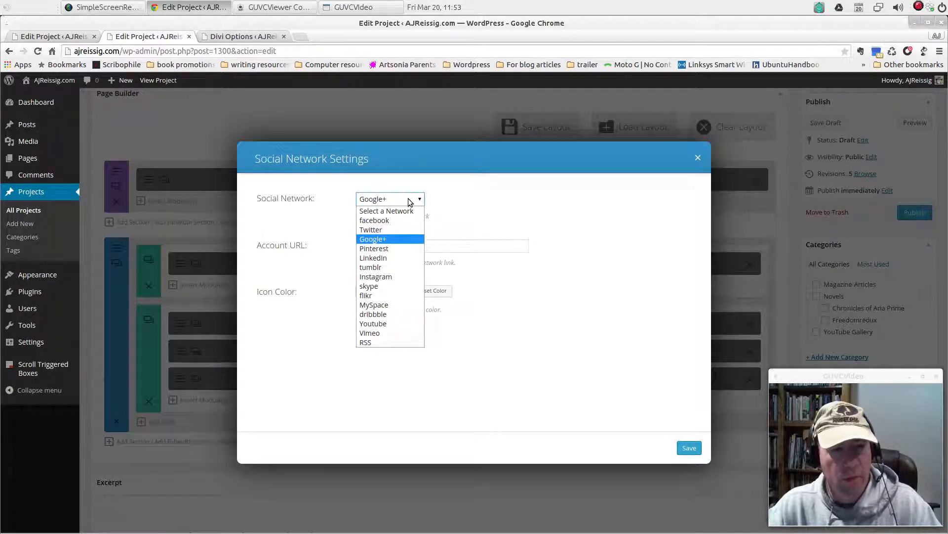
left_click(397, 218)
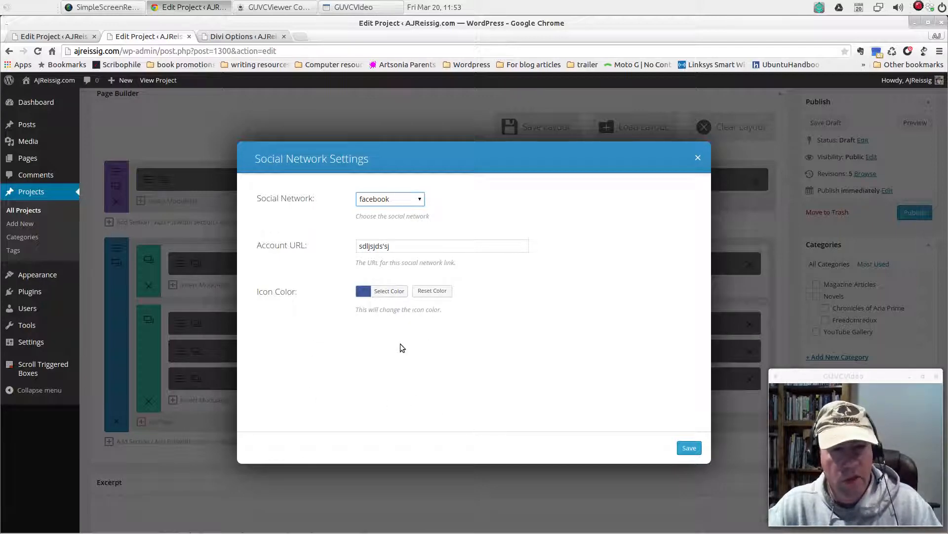
left_click(689, 449)
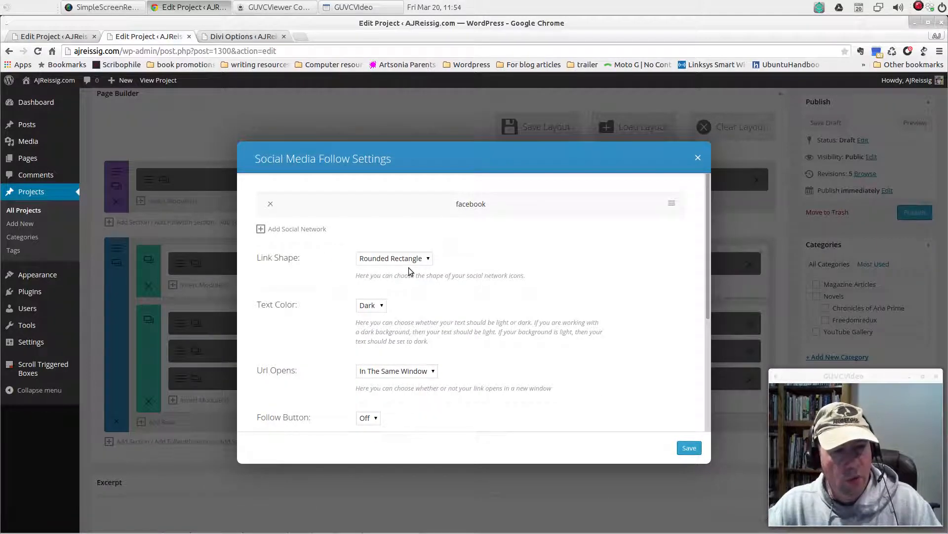
Examine the Link Shape and Text Color choices of the Social Media Follow module, selecting Rounded Rectangle for the shape
left_click(427, 258)
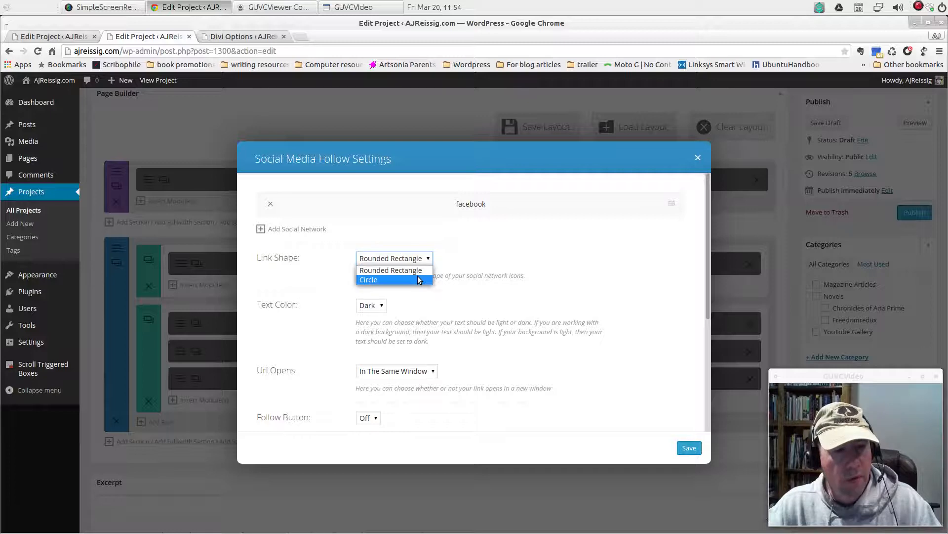
left_click(428, 270)
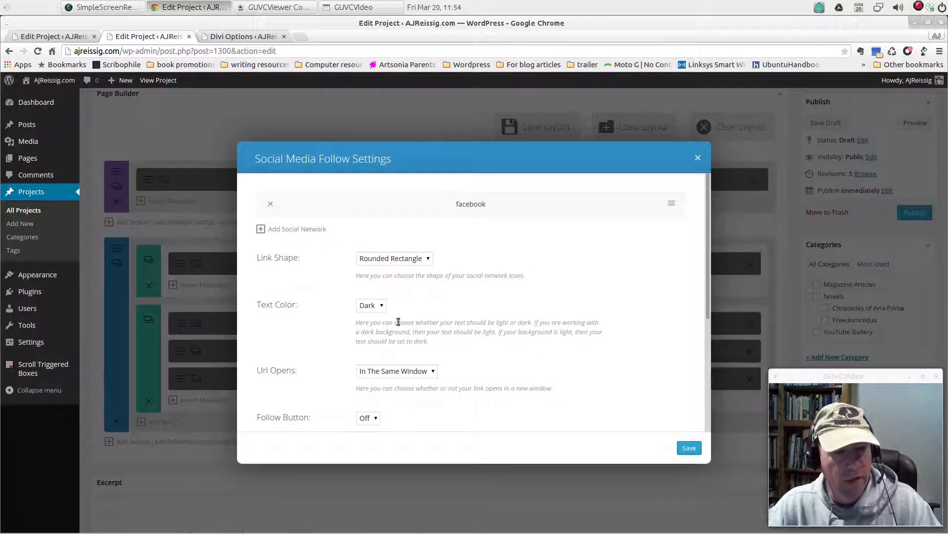
left_click(383, 307)
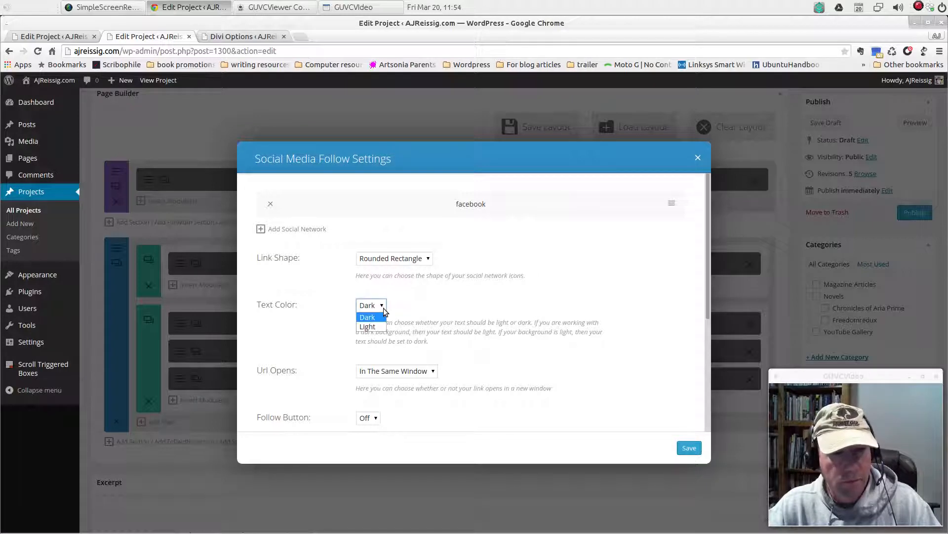
left_click(484, 303)
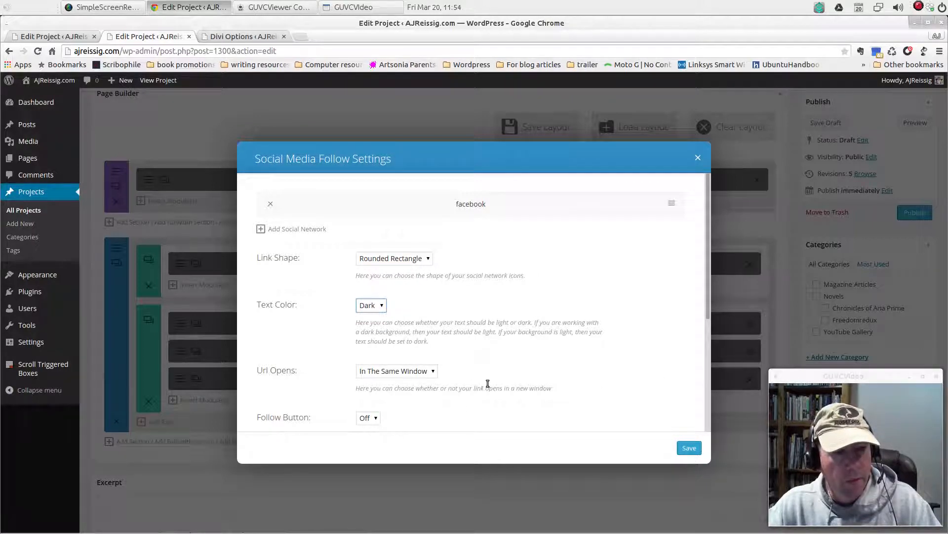
Set the Social Media Follow links to open in a new tab, keep the Follow Button off, and save the module settings
scroll(487, 383, "down", 2)
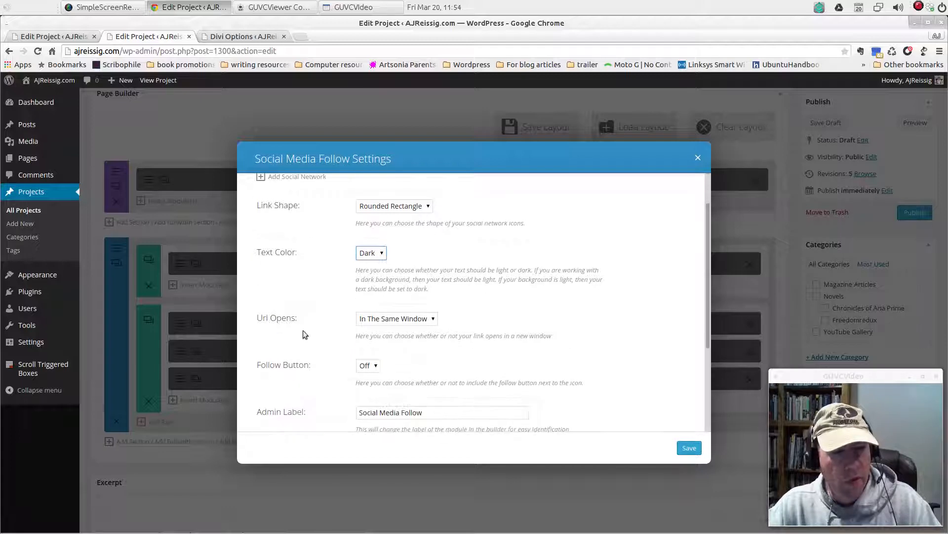
left_click(431, 320)
left_click(408, 340)
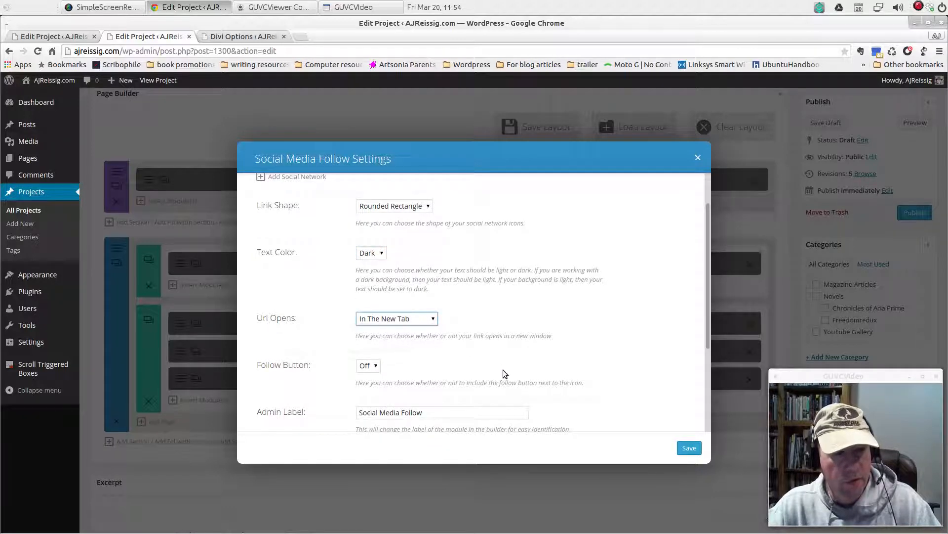
scroll(503, 374, "down", 2)
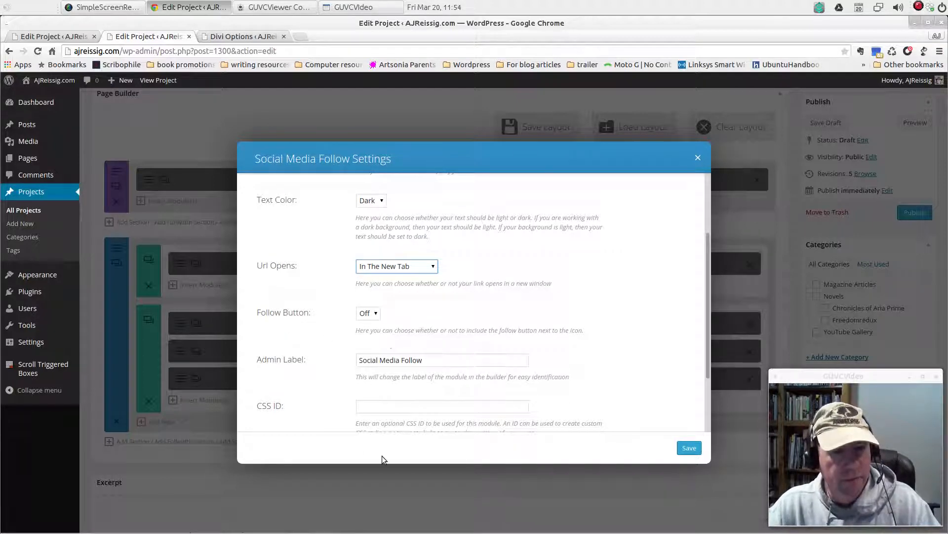
scroll(340, 391, "down", 3)
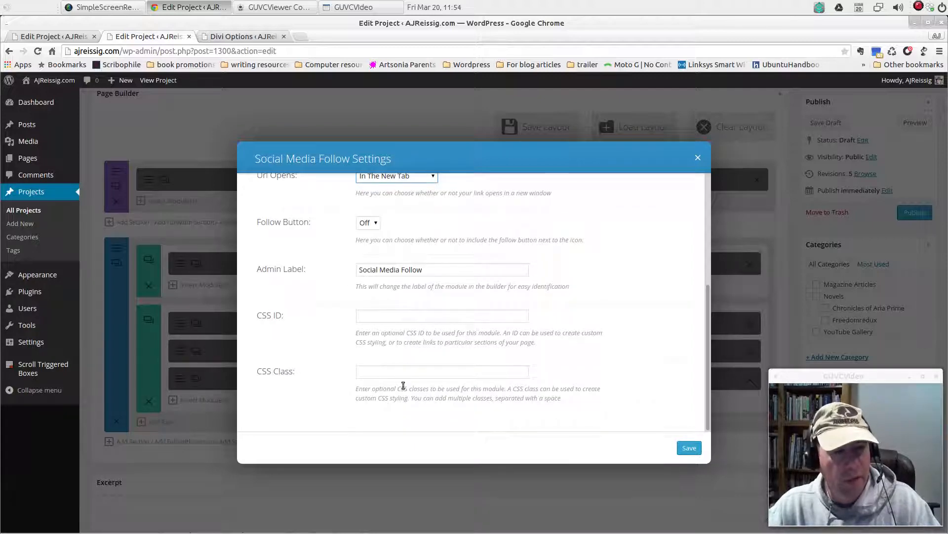
left_click(690, 448)
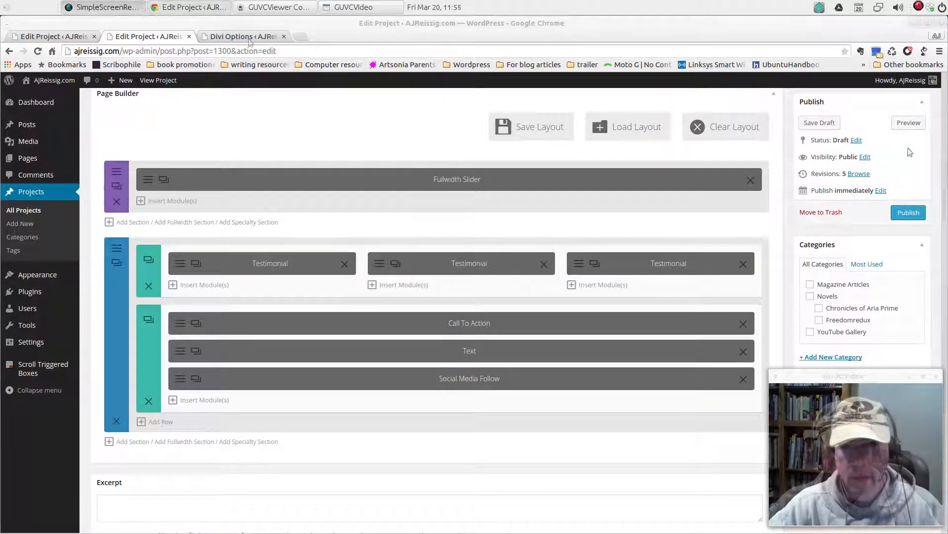
Preview the Escape version 2 page to check the social media icon below the share text, and close the preview
left_click(909, 123)
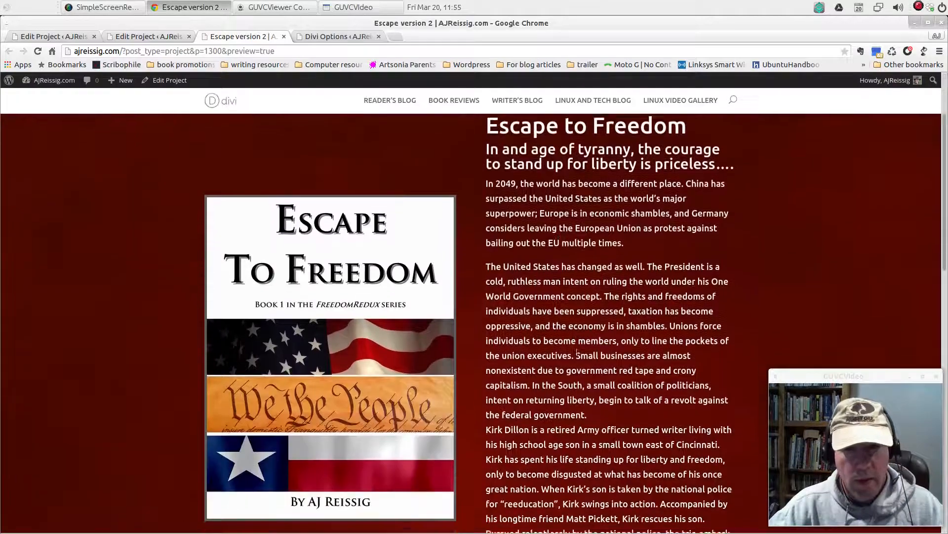
scroll(577, 354, "down", 15)
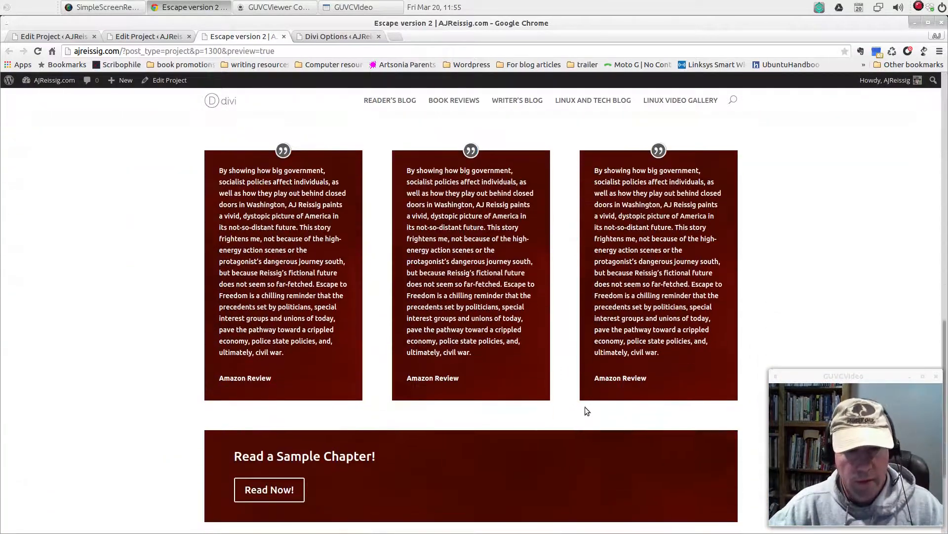
scroll(586, 411, "down", 3)
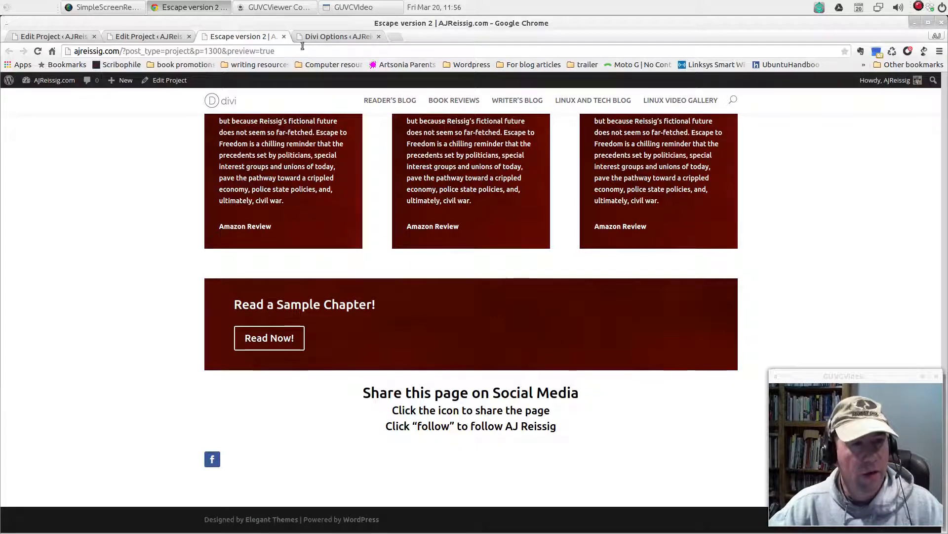
left_click(283, 37)
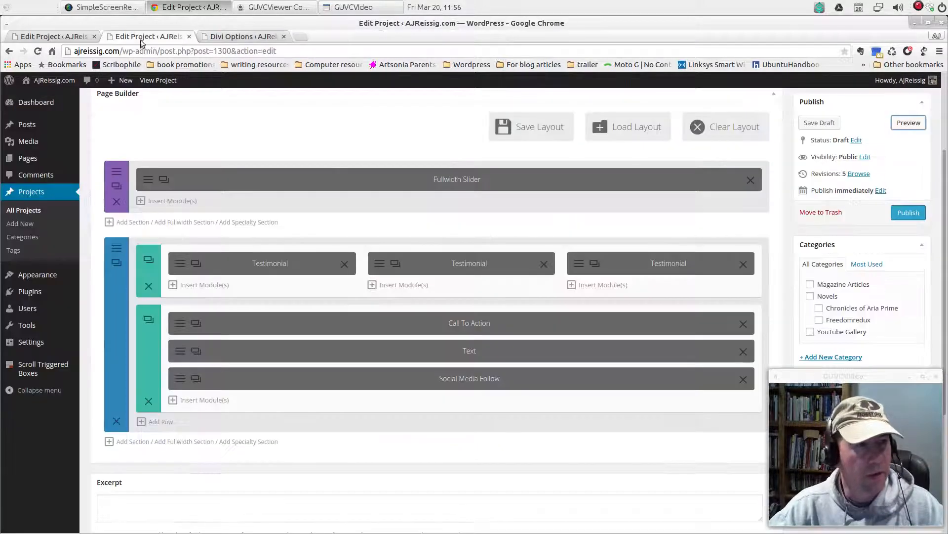
Preview the original Escape to Freedom project to examine its social media follow links, close the preview, and review its builder layout
left_click(53, 38)
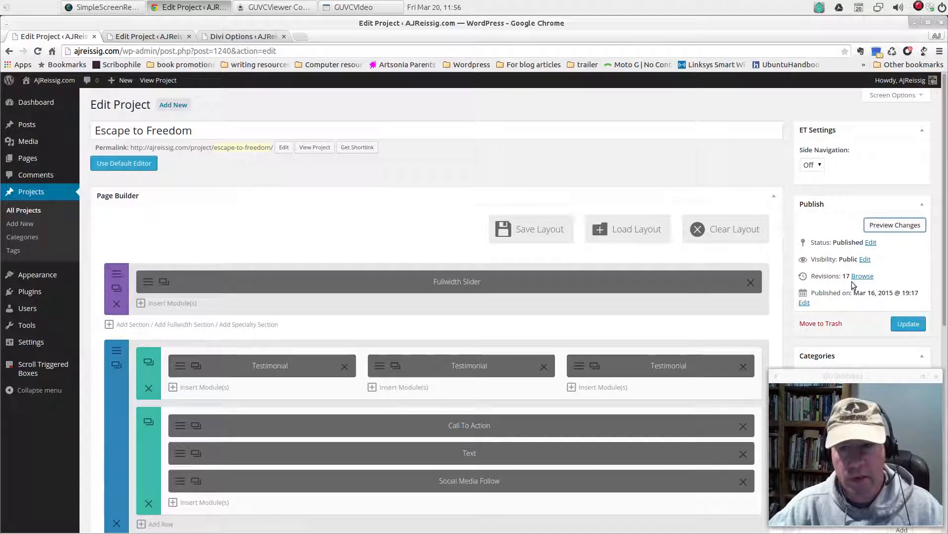
left_click(894, 225)
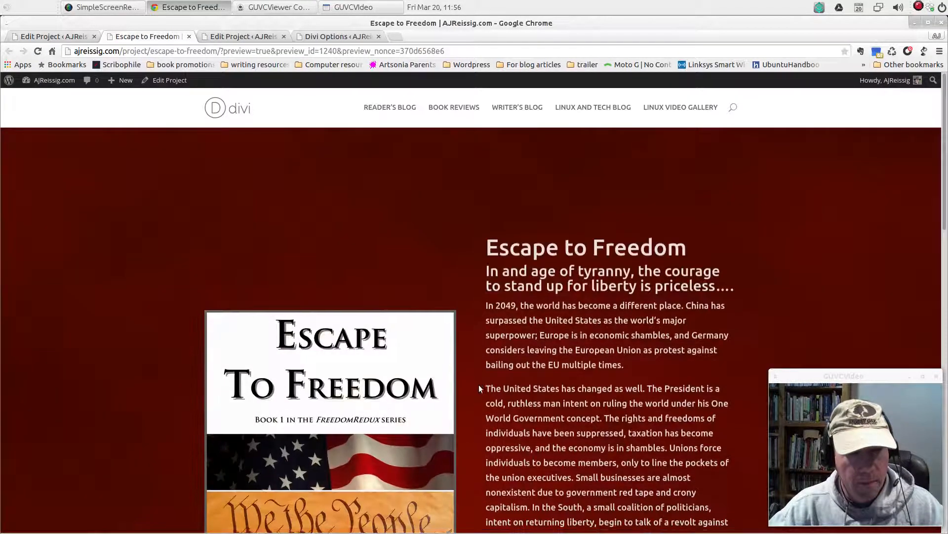
scroll(479, 385, "down", 20)
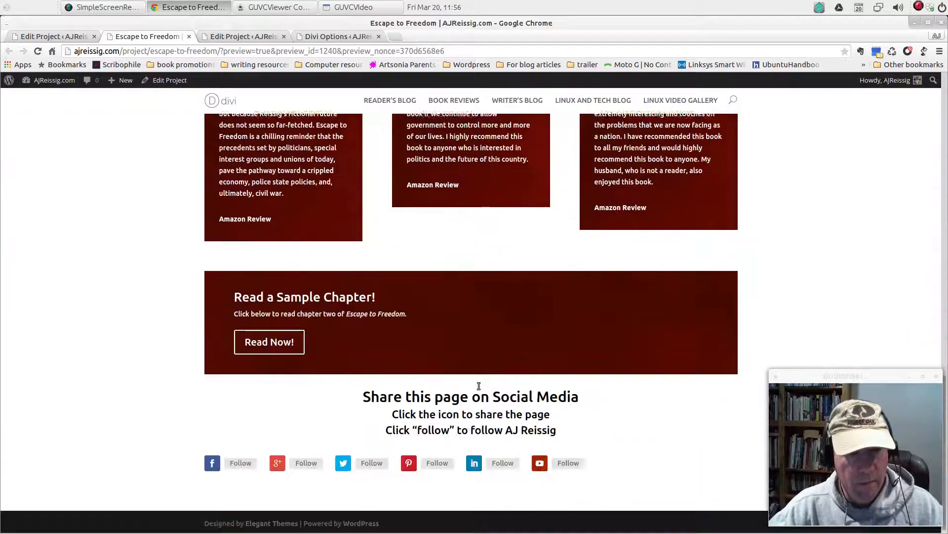
scroll(479, 386, "down", 1)
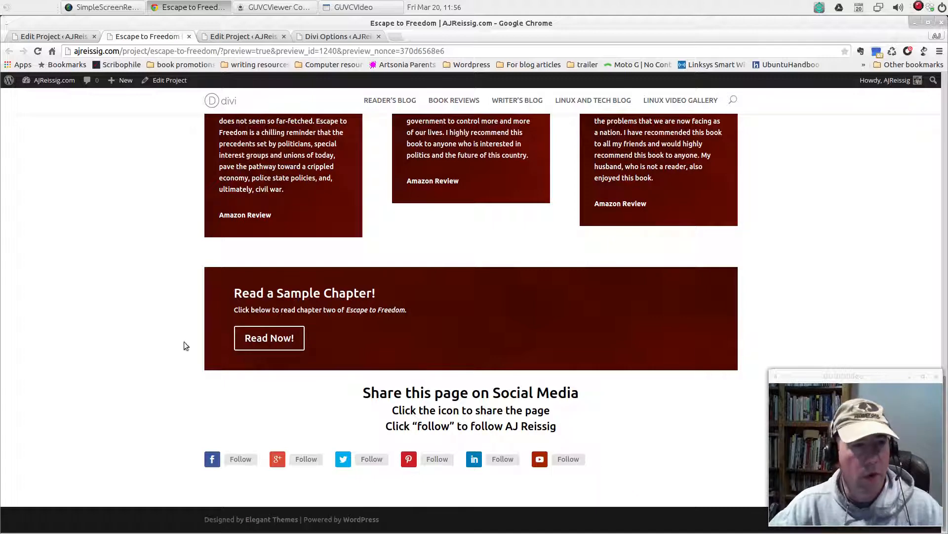
left_click(189, 37)
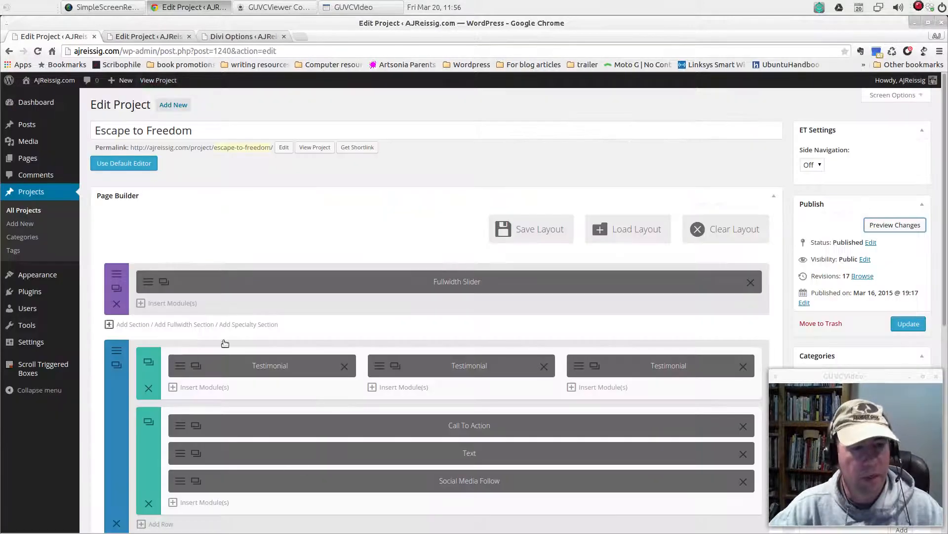
scroll(357, 472, "down", 3)
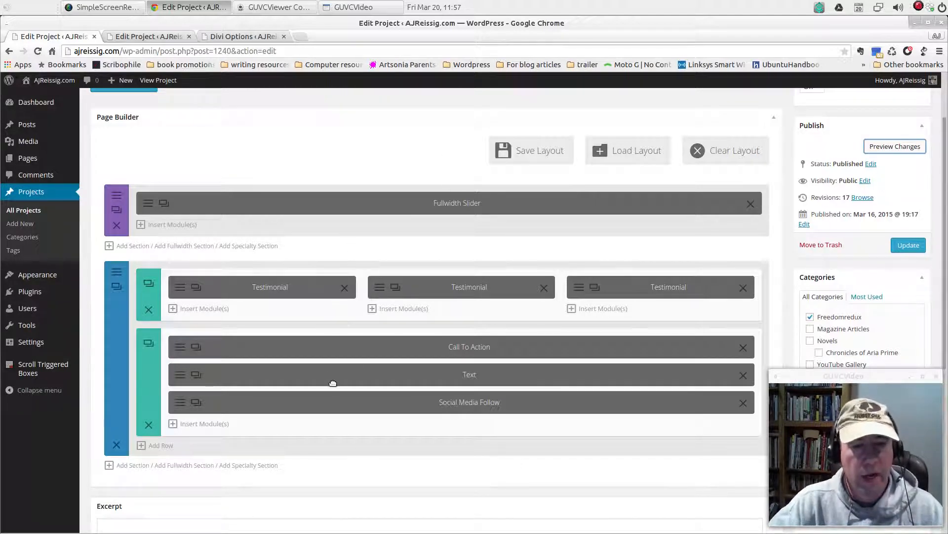
scroll(346, 326, "up", 3)
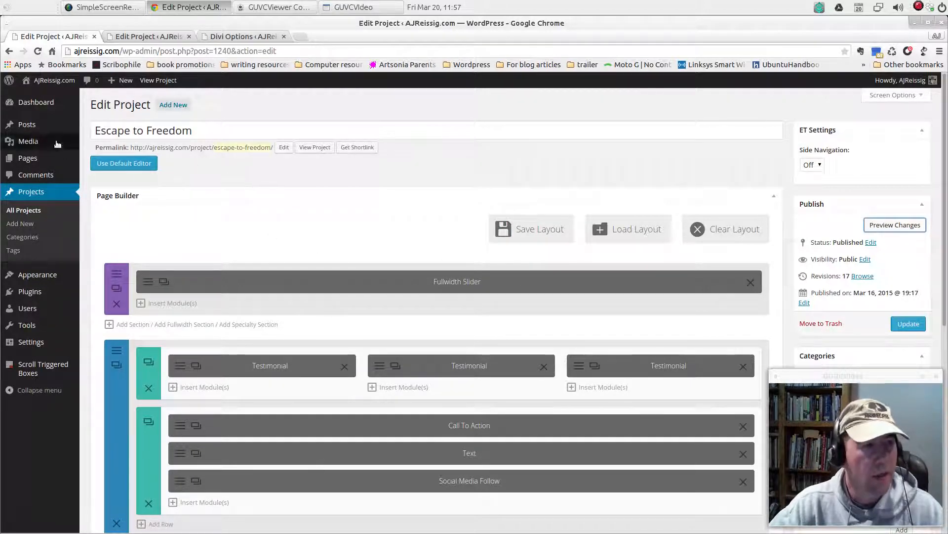
Open the list of all projects in a new tab, add a new project, and switch it to the Page Builder
right_click(30, 213)
left_click(56, 219)
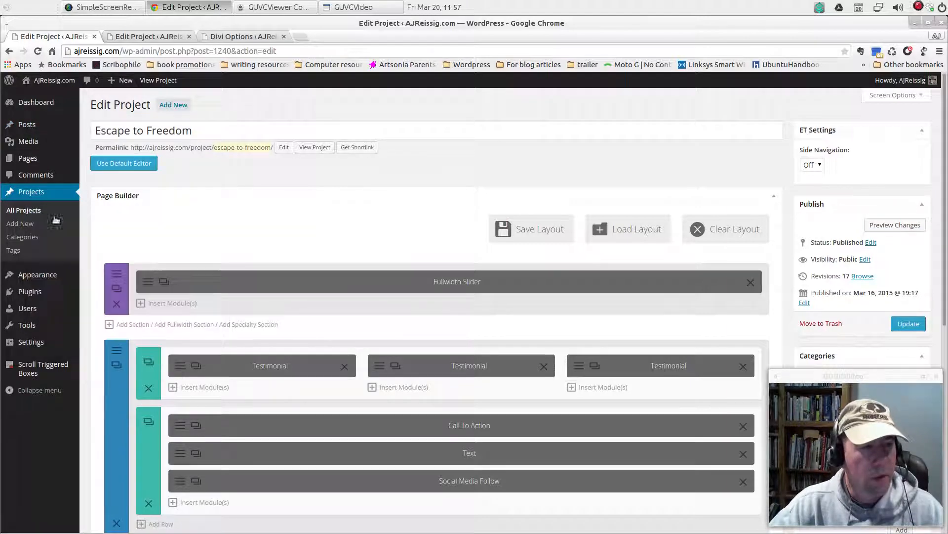
left_click(132, 37)
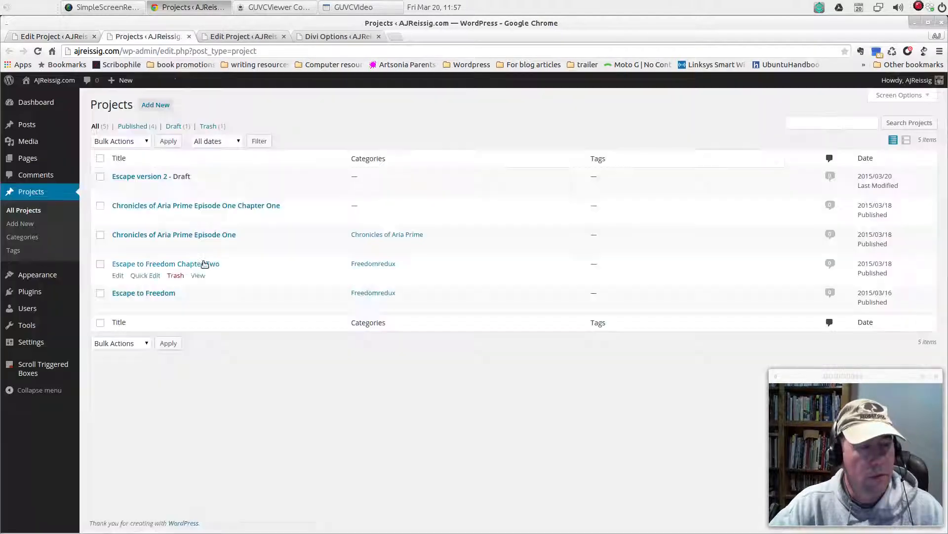
left_click(156, 105)
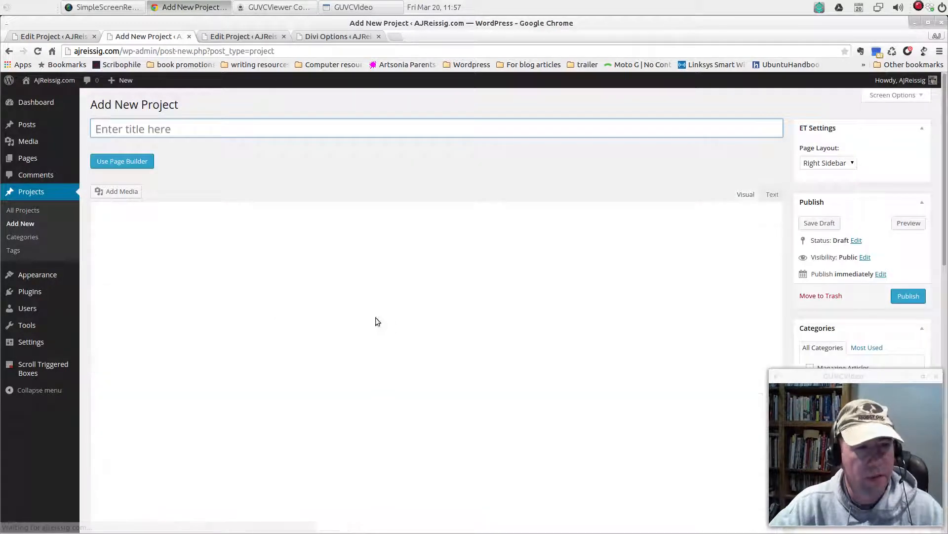
left_click(122, 161)
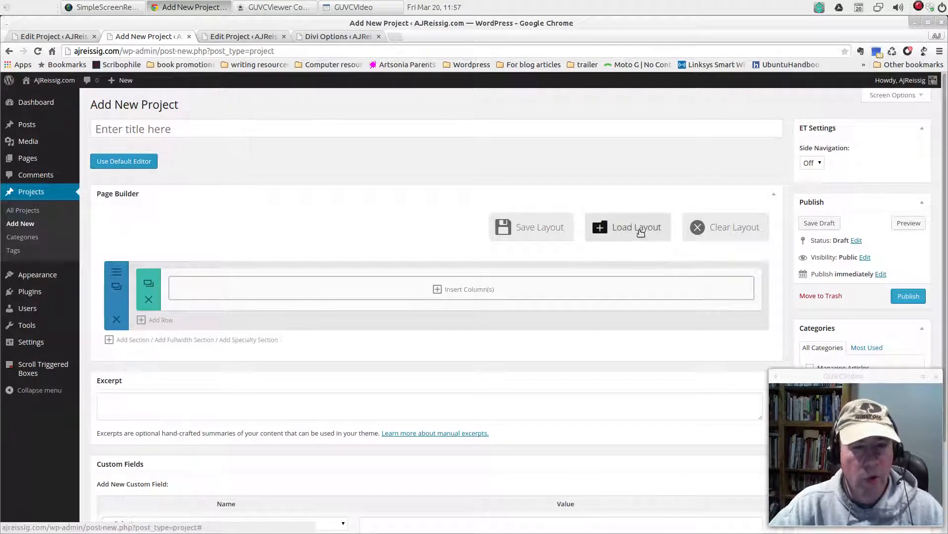
Load the saved Novel Layout into the new project, replacing the existing content
left_click(640, 230)
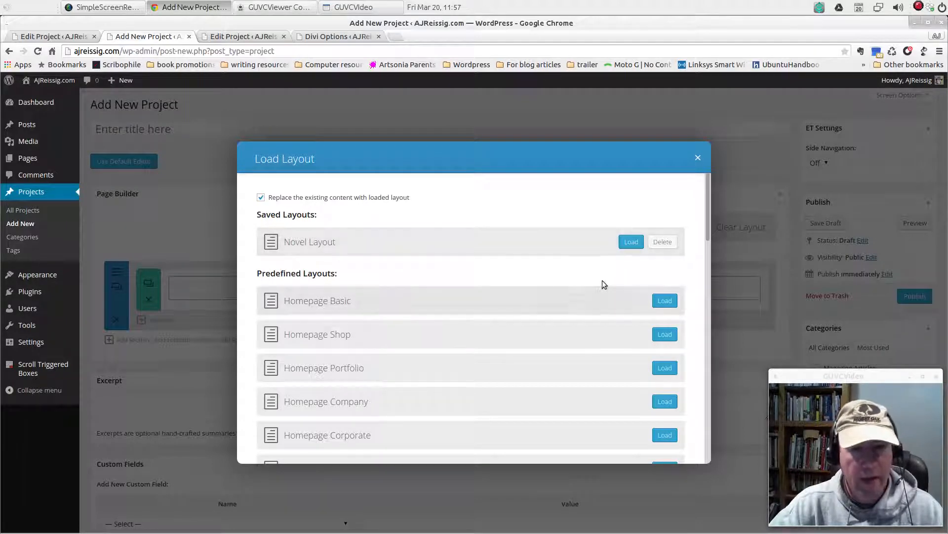
left_click(630, 243)
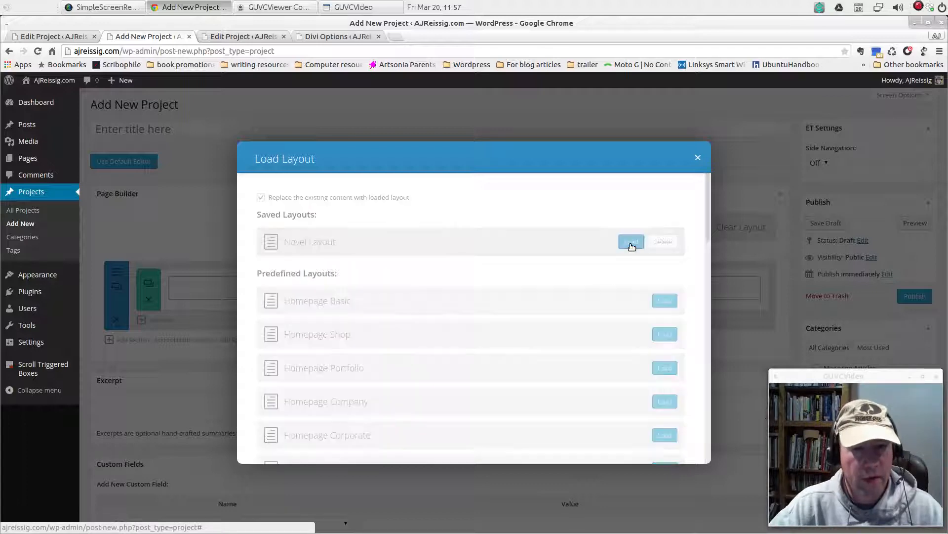
scroll(541, 321, "down", 2)
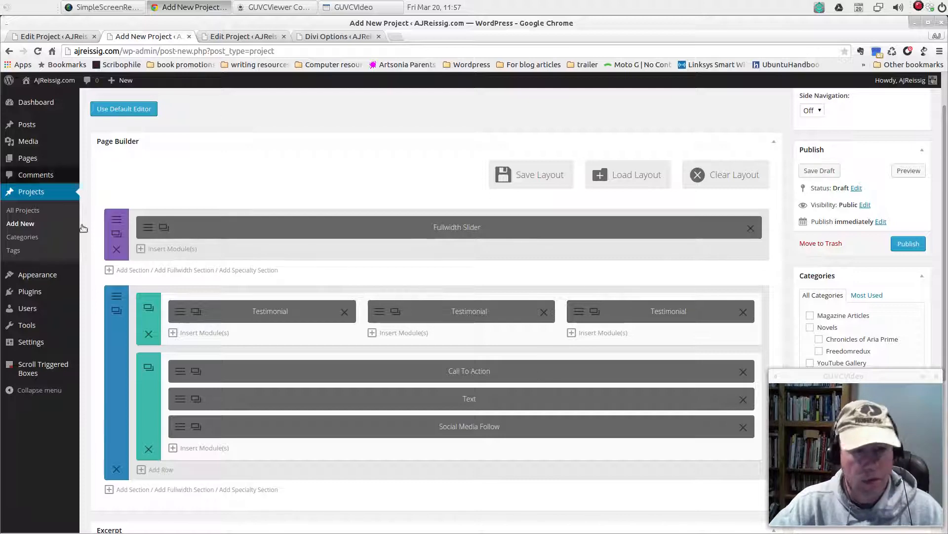
Preview the new project to check the page produced by the loaded layout, and close the preview
left_click(909, 171)
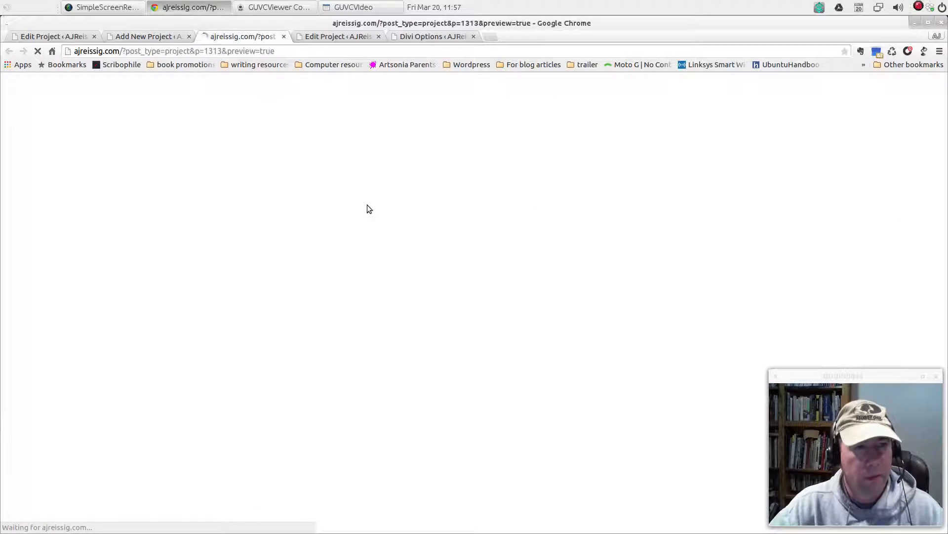
scroll(474, 287, "down", 15)
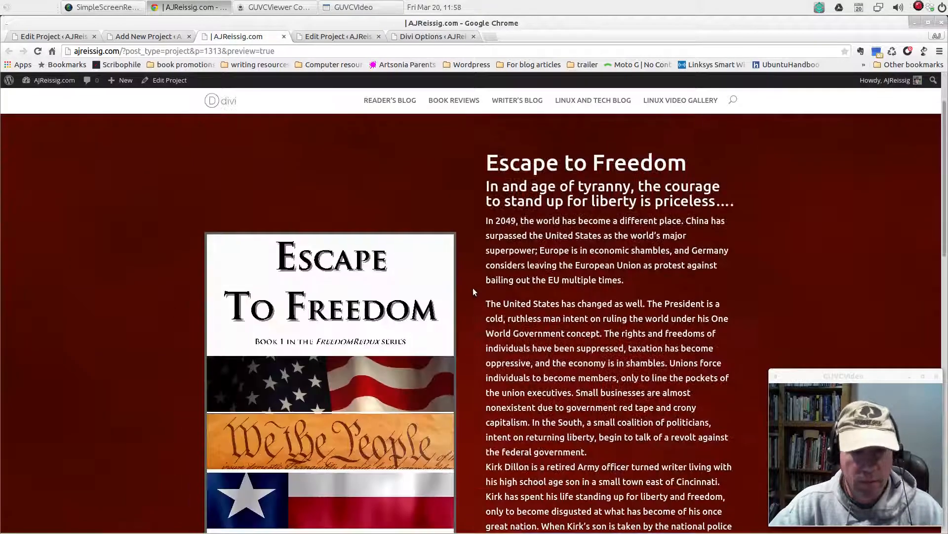
scroll(472, 287, "down", 5)
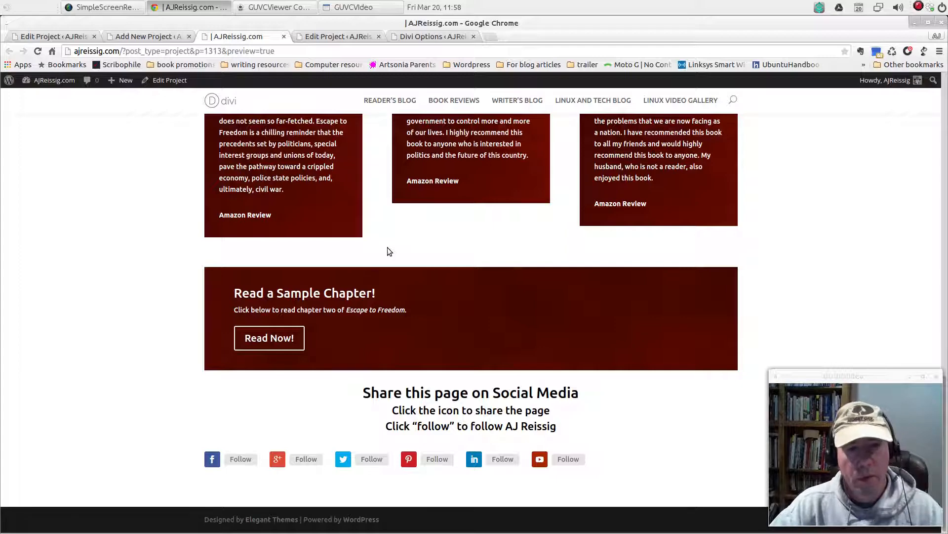
left_click(285, 36)
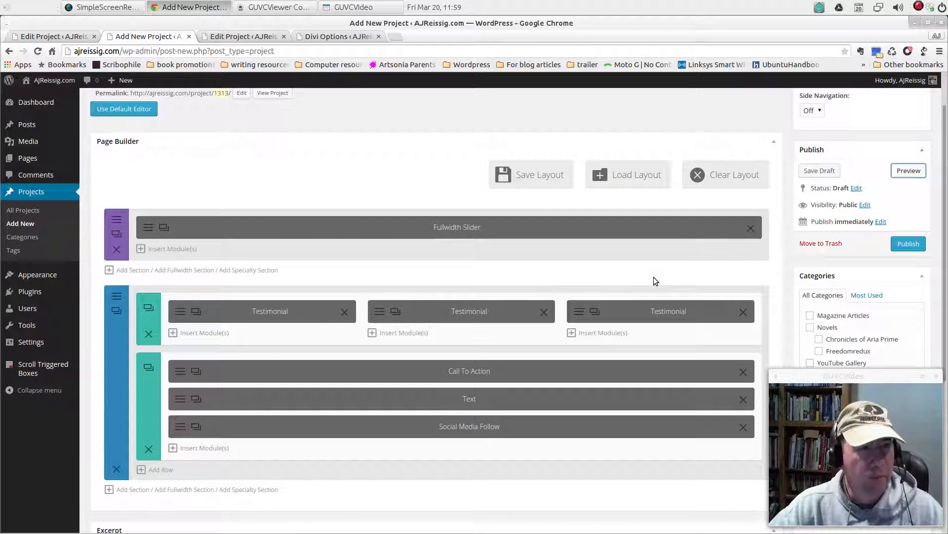
key("alt+Tab")
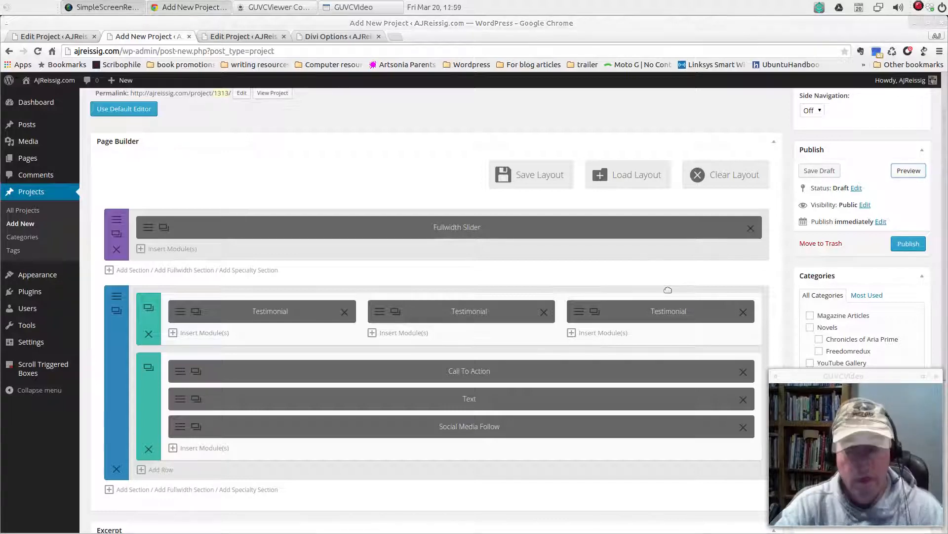